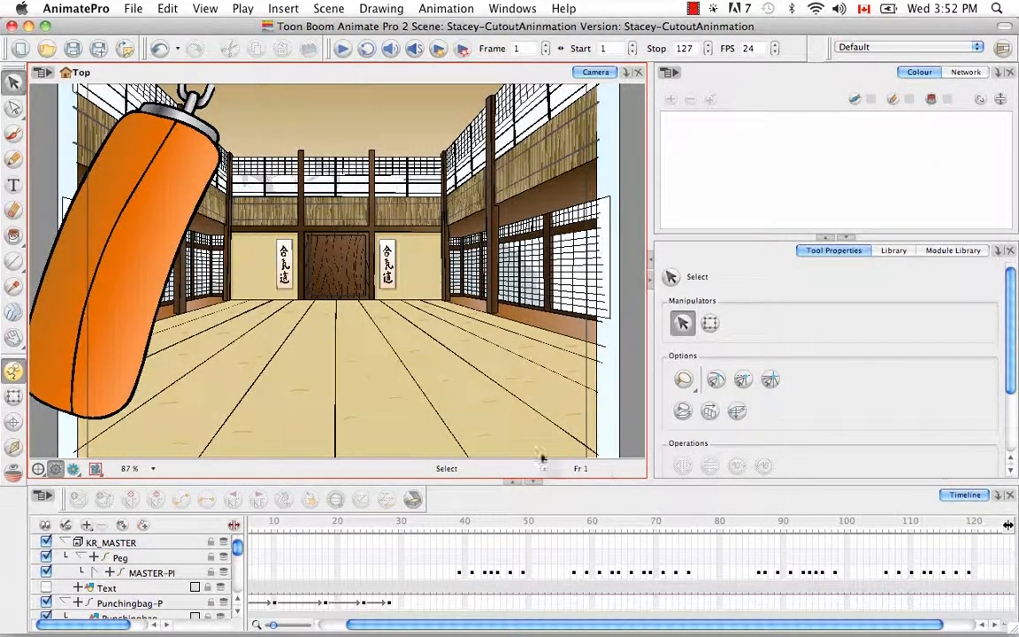
Play the scene through and check its last frame in Render View before returning to the normal camera display.
left_click(341, 48)
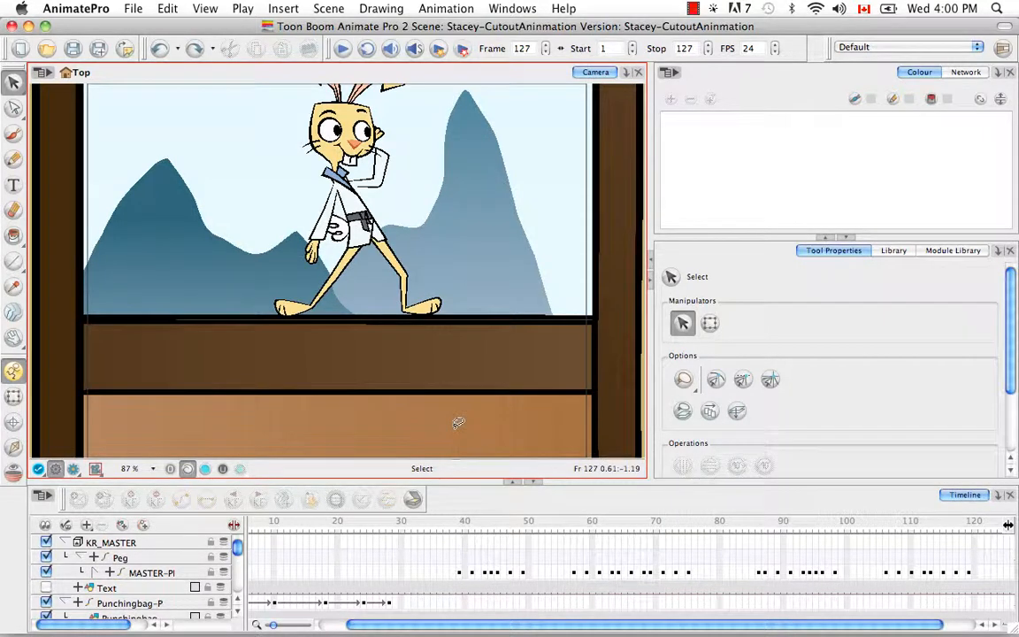
key("super+minus")
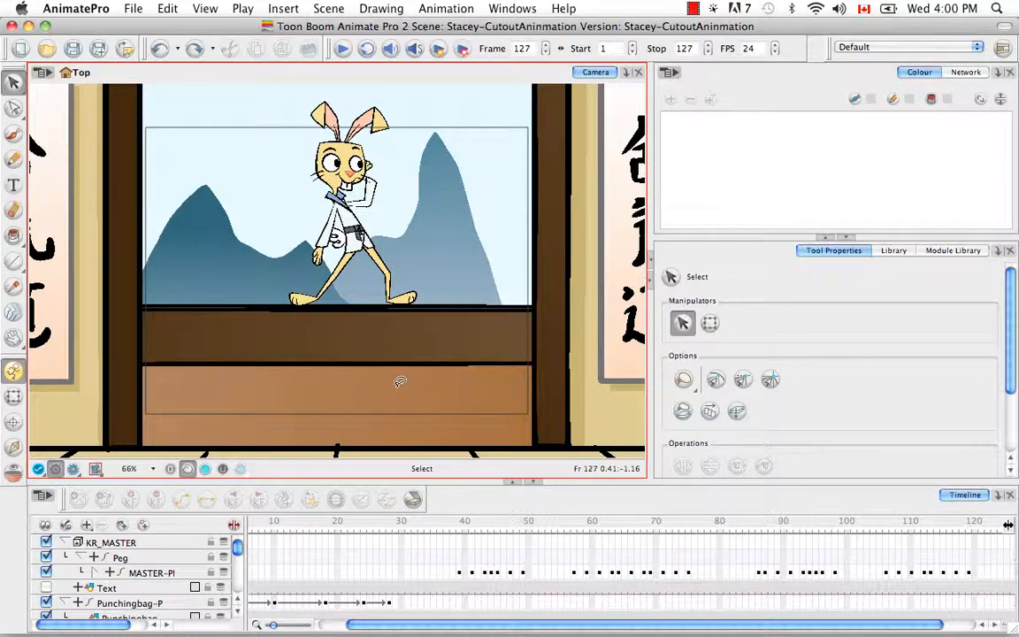
left_click(75, 472)
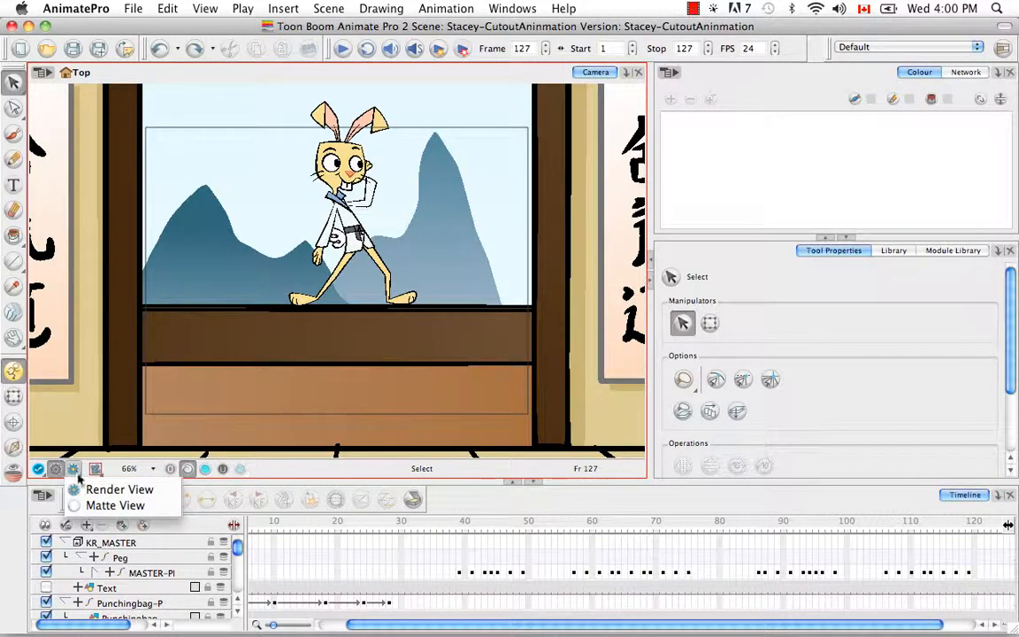
left_click(88, 485)
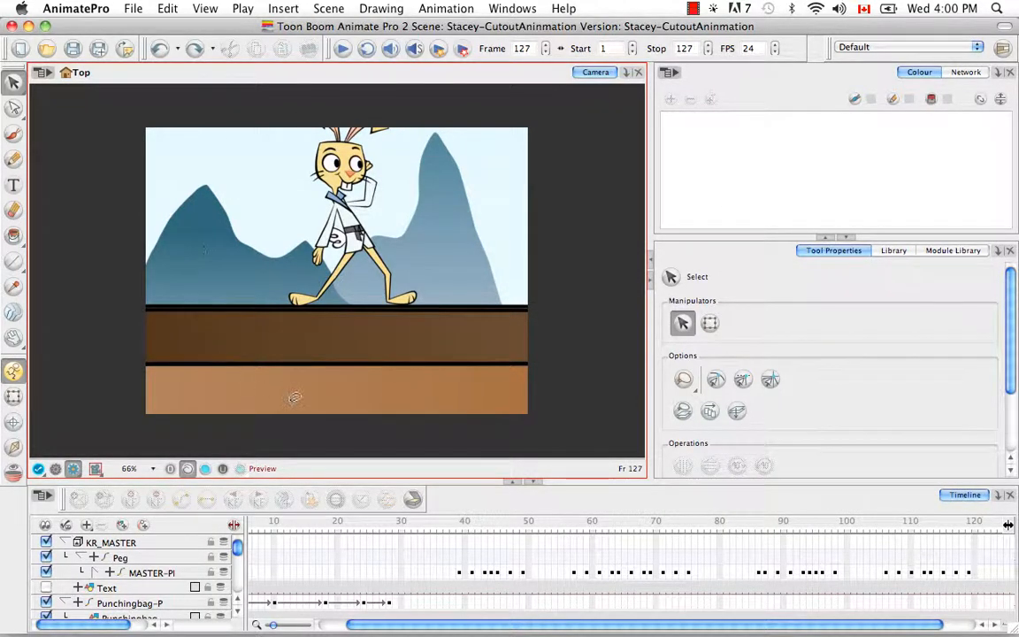
left_click(55, 468)
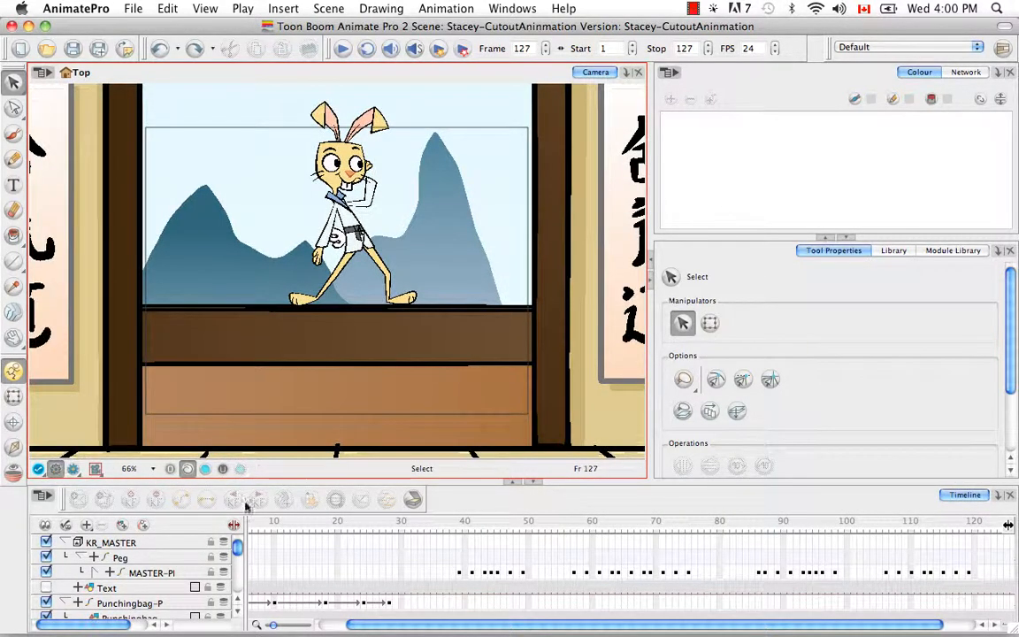
Expand the Camera-P peg's parameters and set its Pos y to 0.500 at the frame 50 keyframe.
left_click_drag(237, 546, 237, 583)
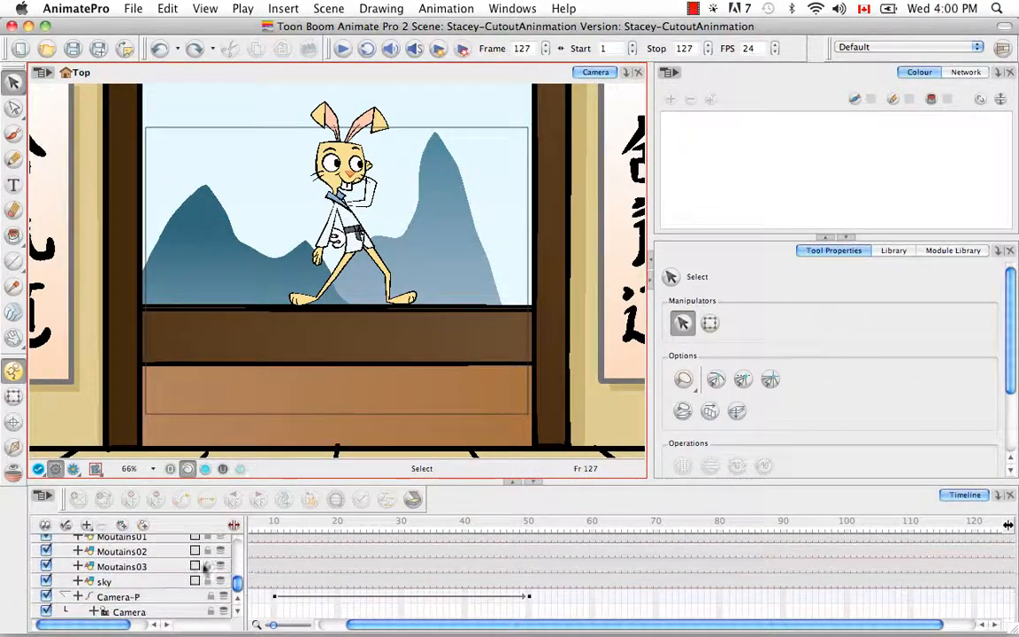
left_click(73, 597)
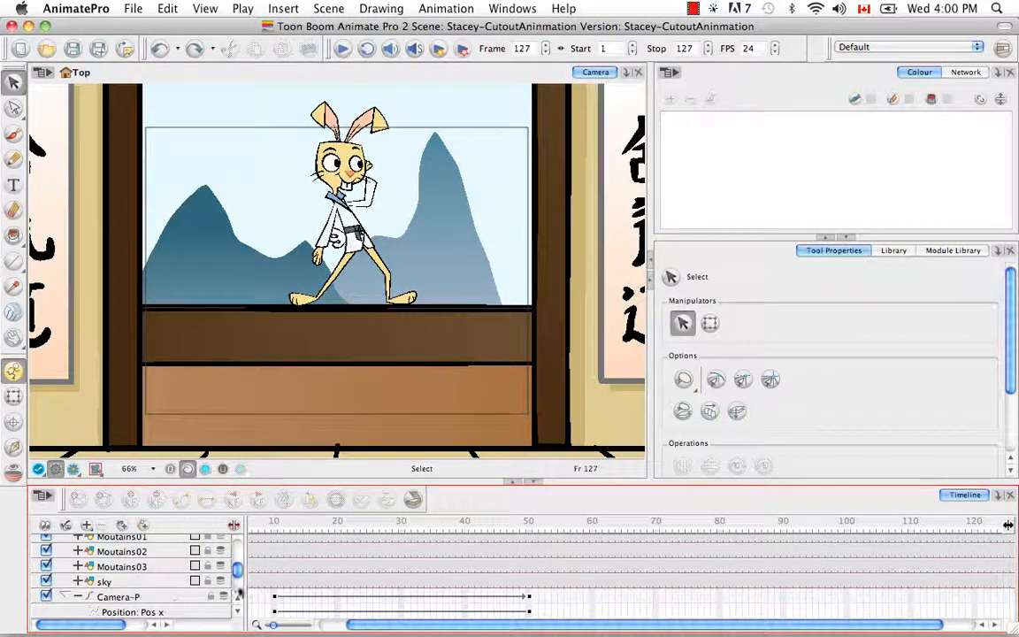
left_click_drag(239, 570, 239, 581)
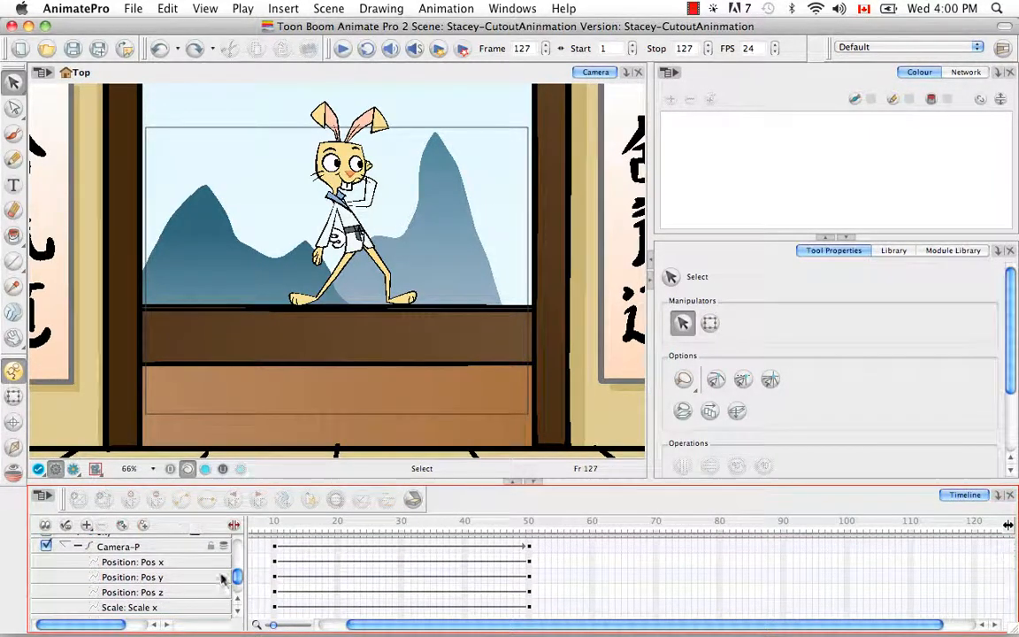
left_click(234, 525)
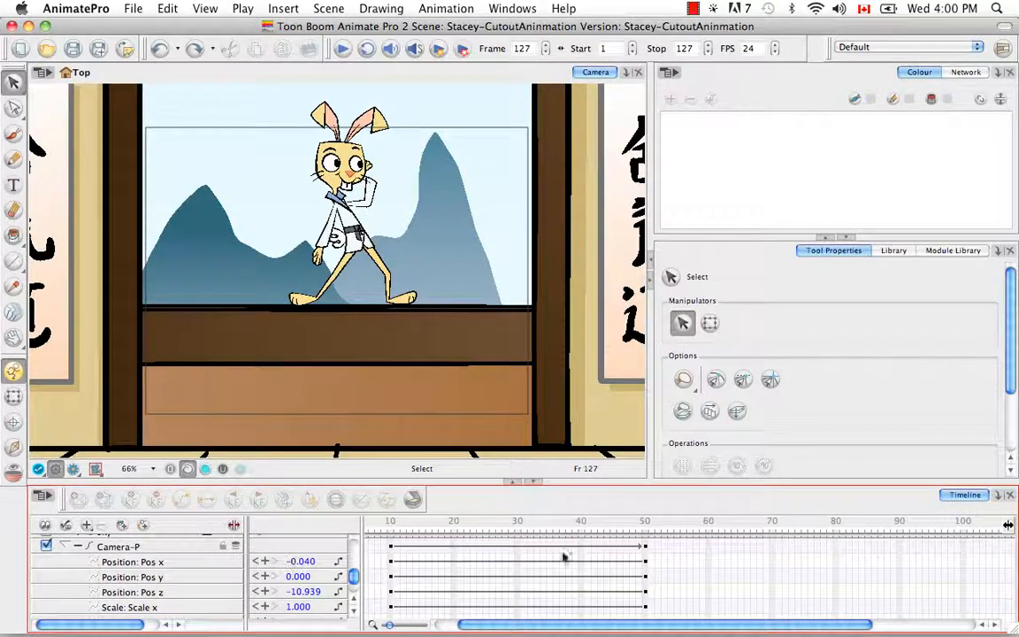
left_click(645, 546)
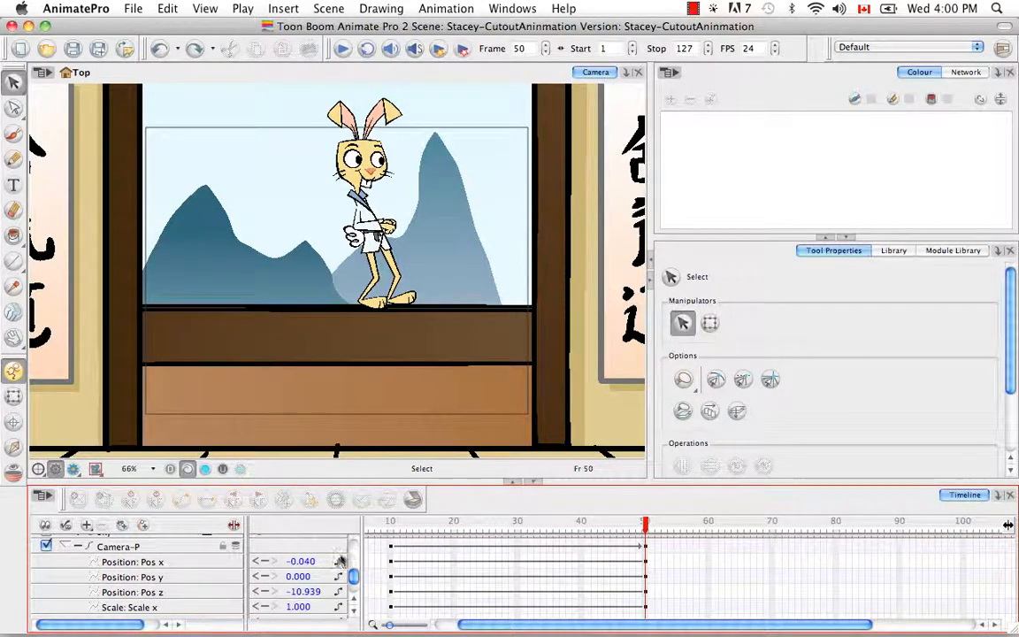
left_click(296, 576)
left_click_drag(296, 576, 302, 579)
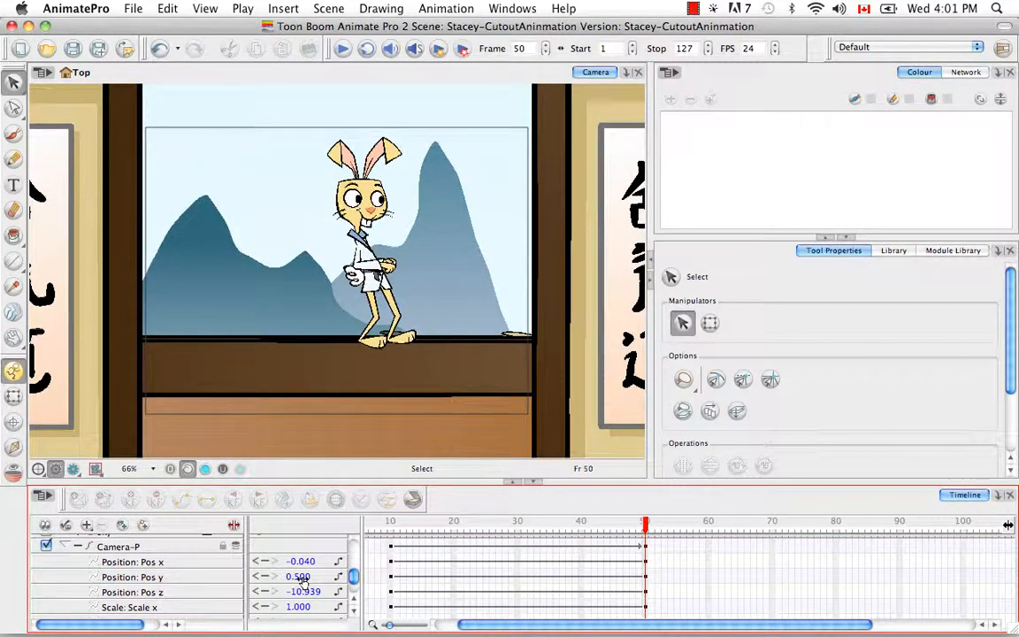
Check the reframed shot in Render View, hiding the Camera-P parameter values and returning to the normal display.
left_click(74, 469)
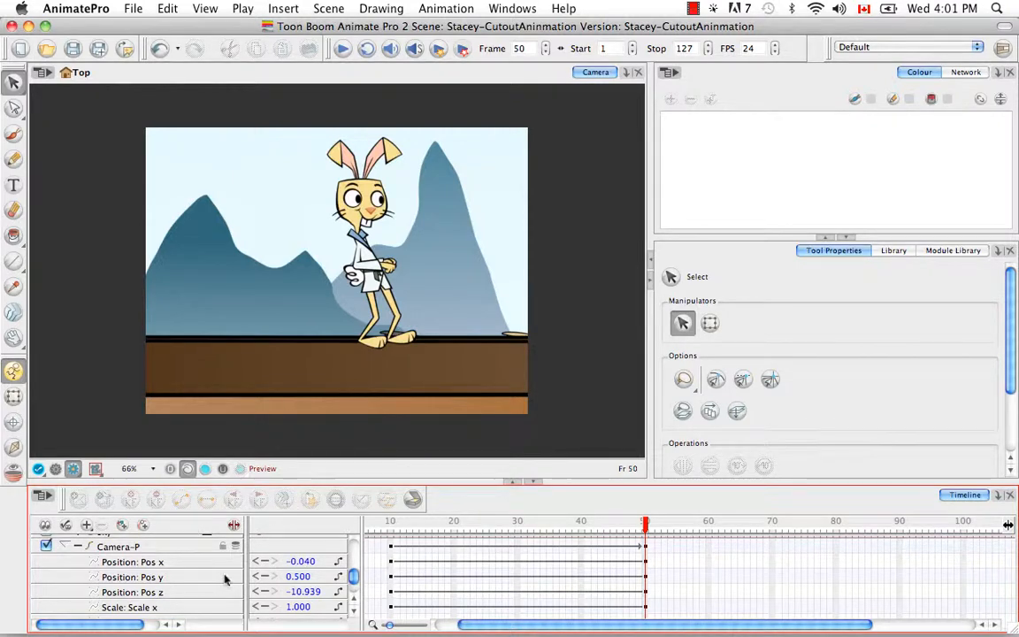
left_click(234, 528)
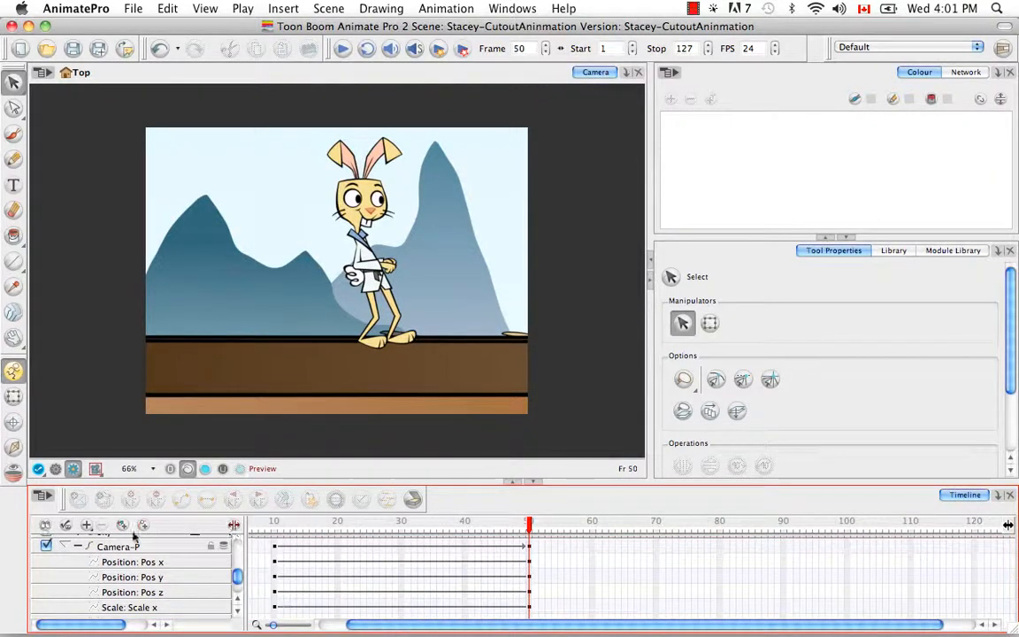
left_click(76, 497)
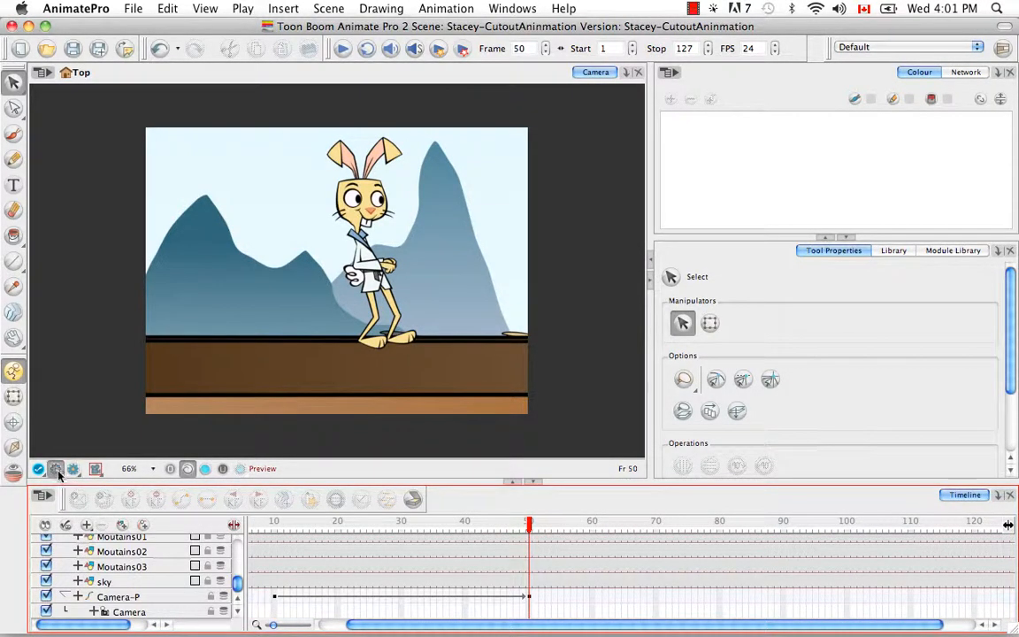
left_click(57, 469)
Scrub through the rabbit's final poses against the master peg's keyframes, finishing on frame 119.
left_click_drag(237, 580, 237, 541)
left_click_drag(383, 627, 417, 627)
left_click(934, 522)
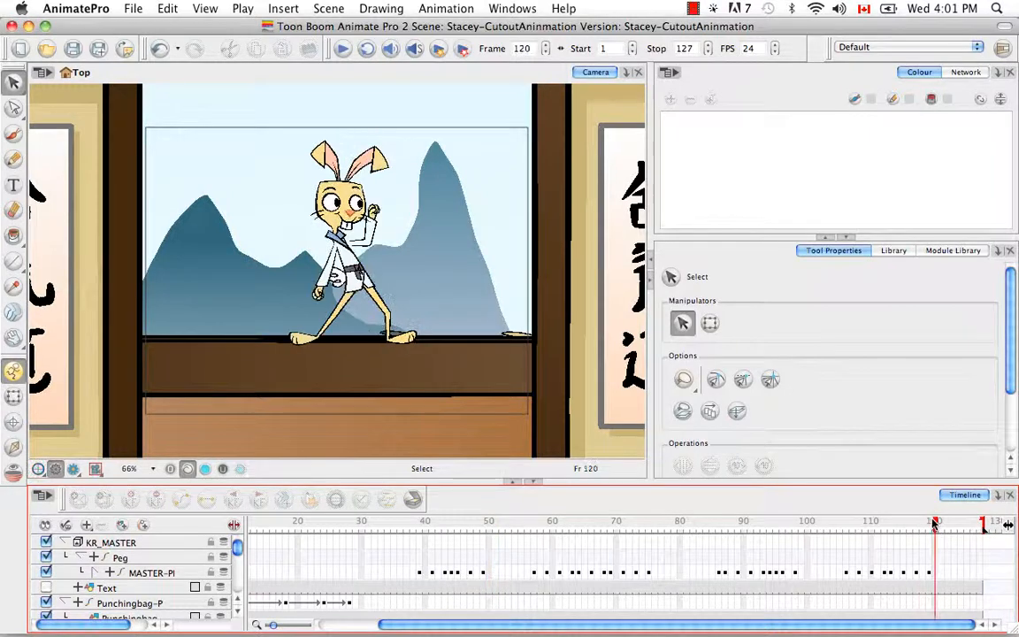
left_click_drag(936, 523, 928, 524)
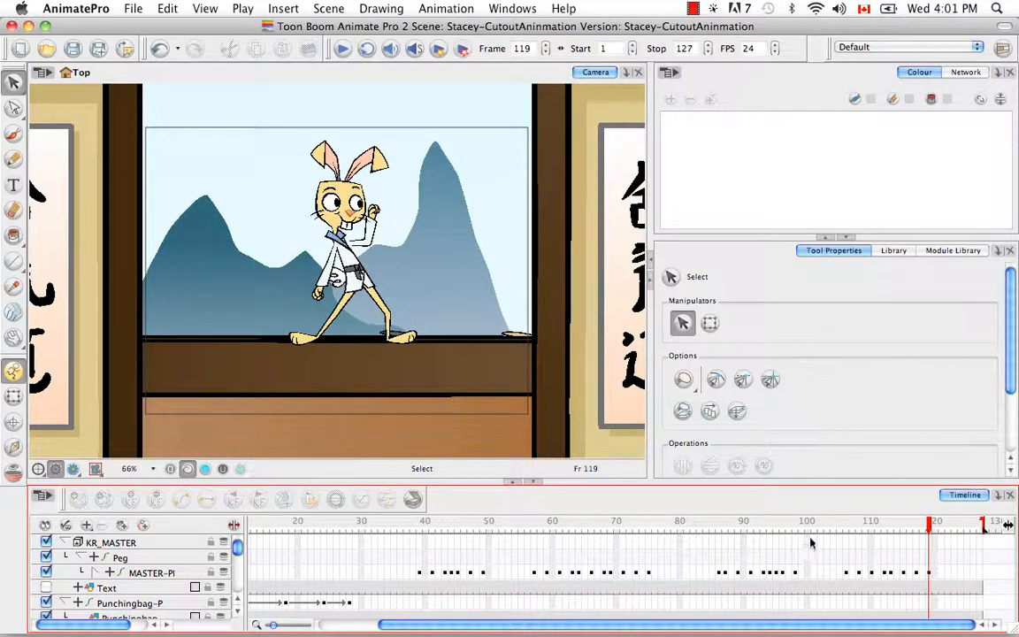
left_click(761, 527)
left_click_drag(762, 527, 890, 533)
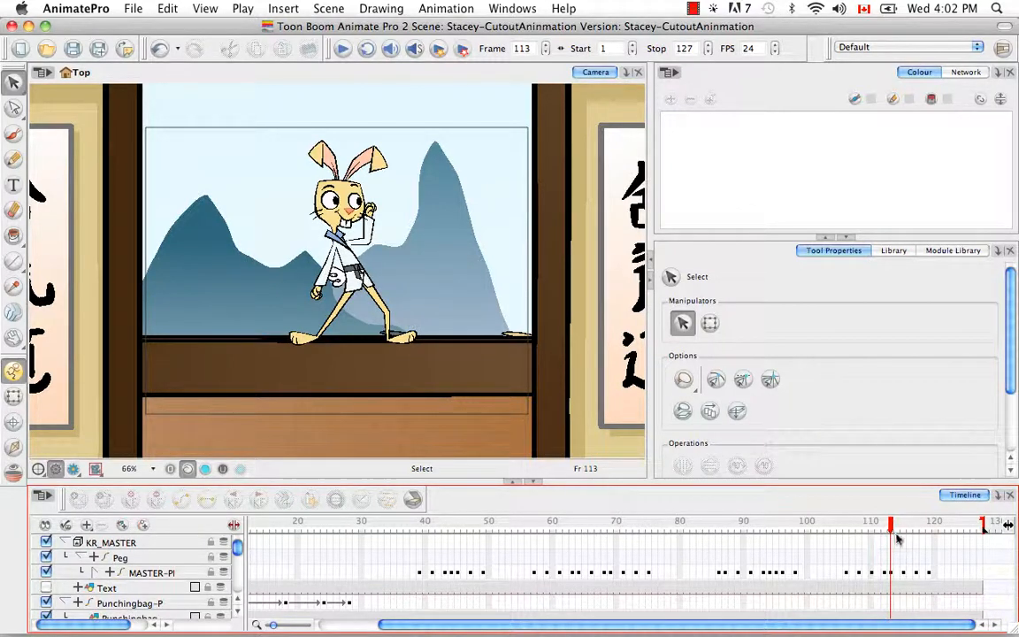
left_click_drag(893, 529, 927, 529)
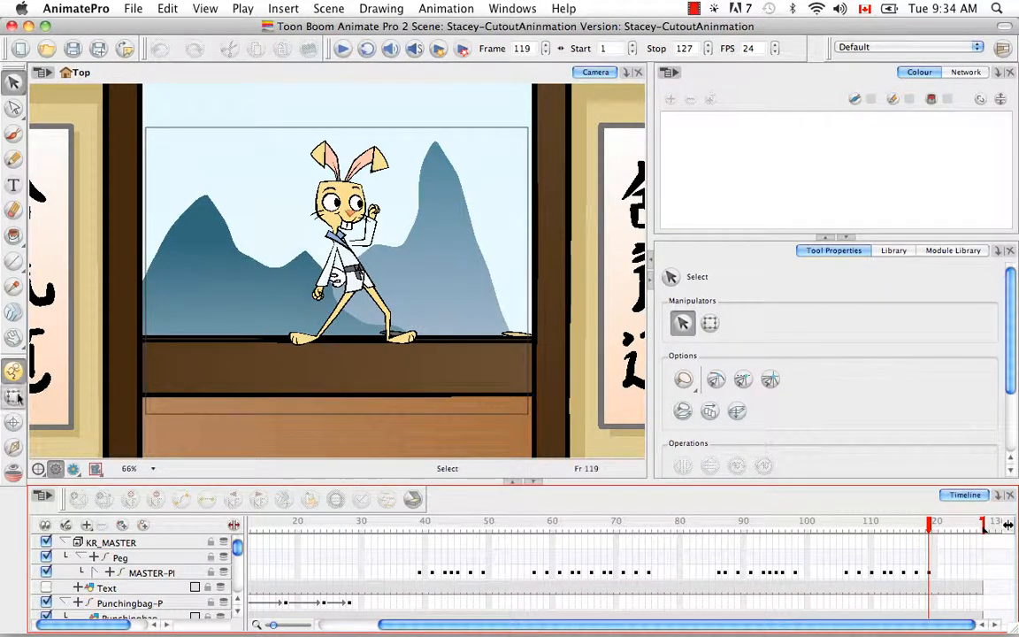
Select the rabbit's raised forearm with the Transform tool and move the selection up to its parent, KR_01_LOWERARM-PEG.
key("shift+t")
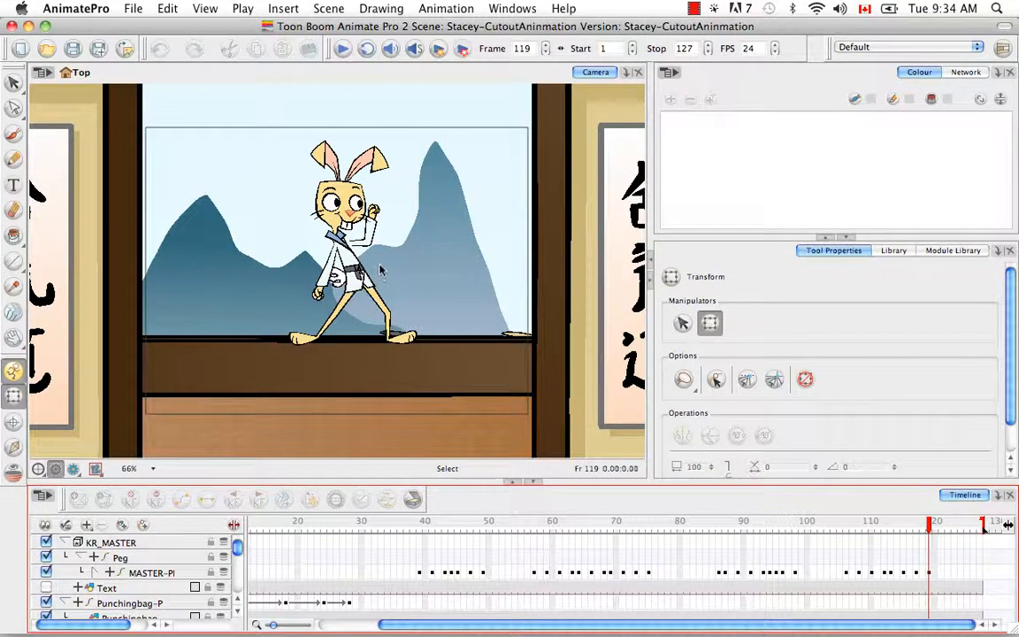
left_click(370, 230)
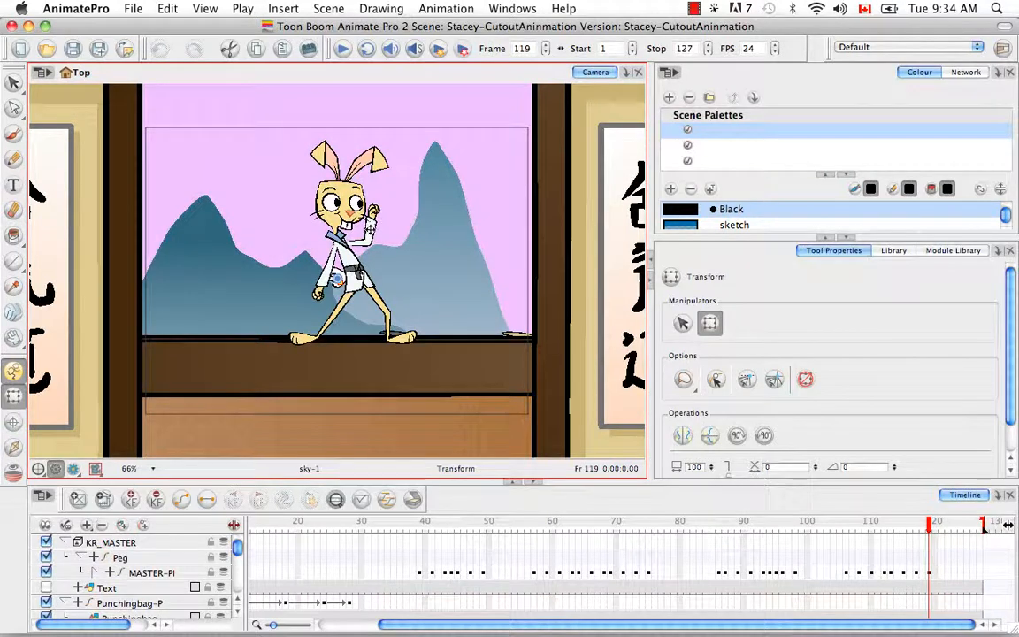
left_click(370, 232)
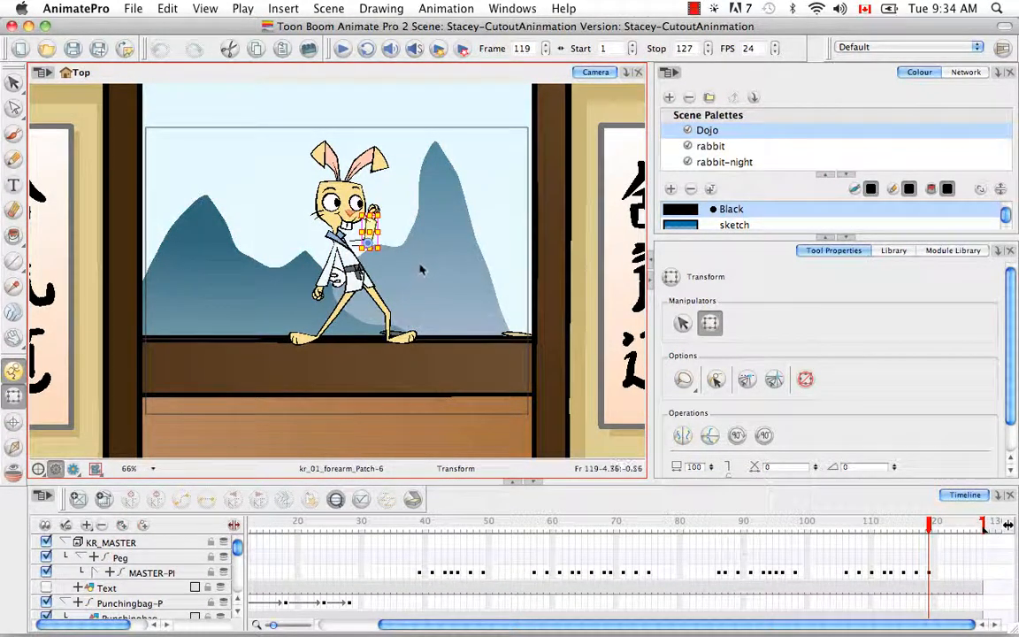
key("b")
key("b")
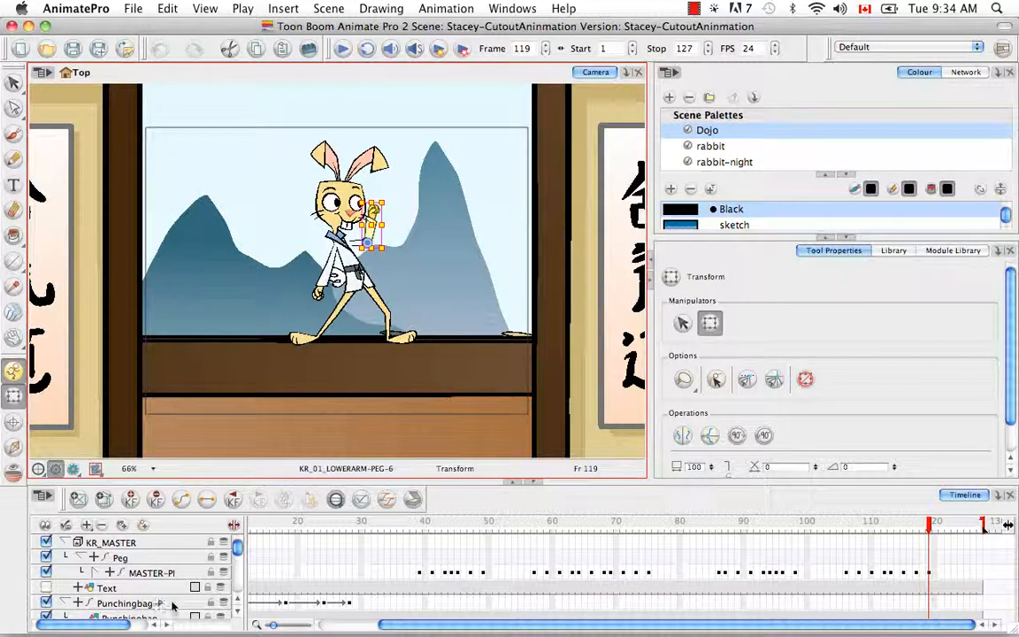
Locate the selected KR_01_LOWERARM-PEG layer in the timeline and widen the layer list until its full name is readable.
left_click(335, 500)
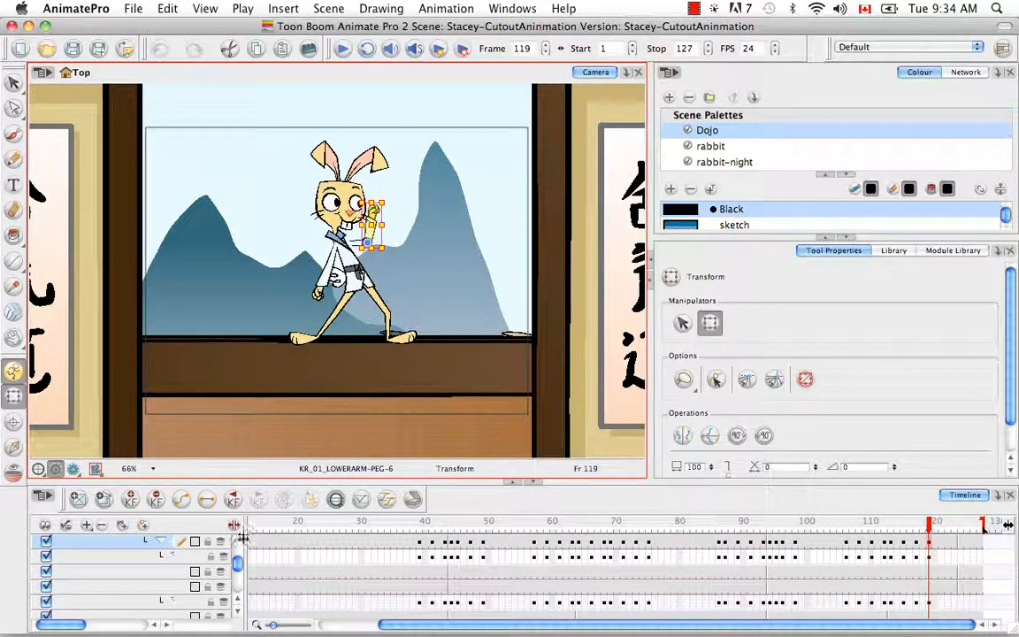
left_click_drag(245, 537, 343, 537)
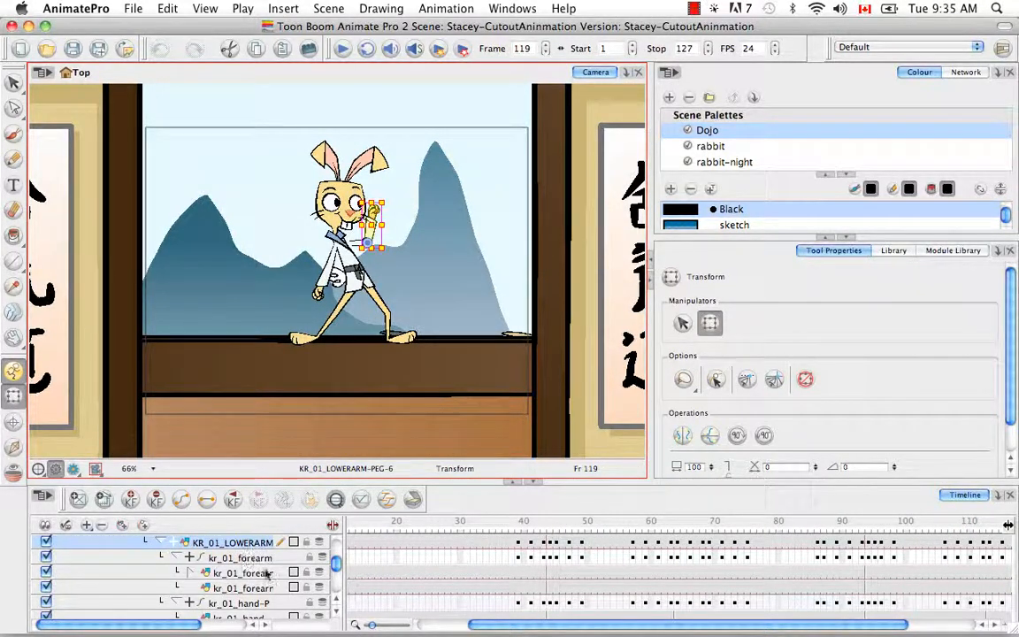
left_click(336, 604)
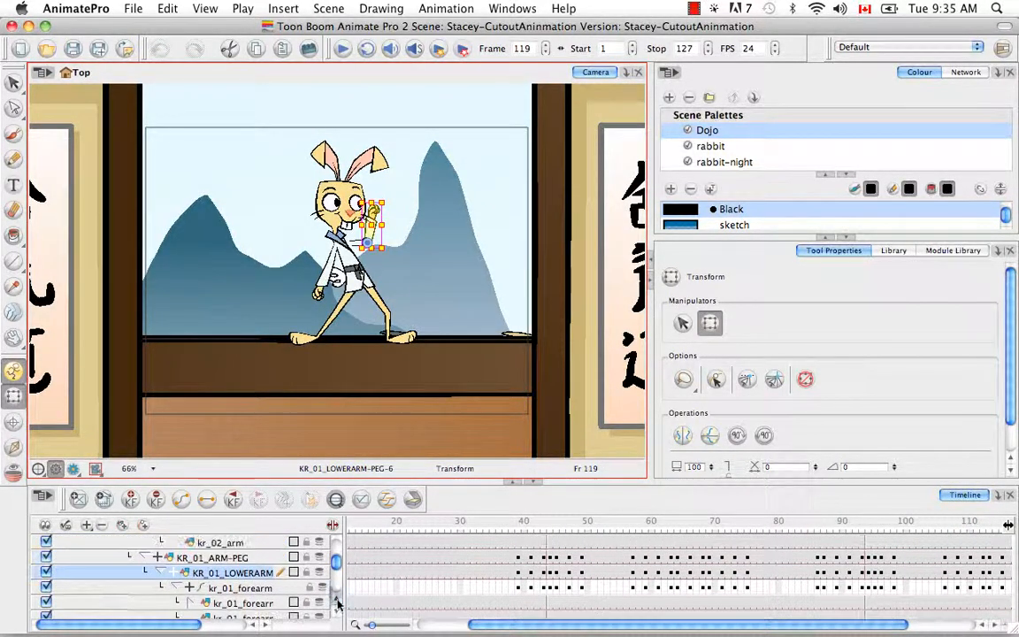
left_click(336, 604)
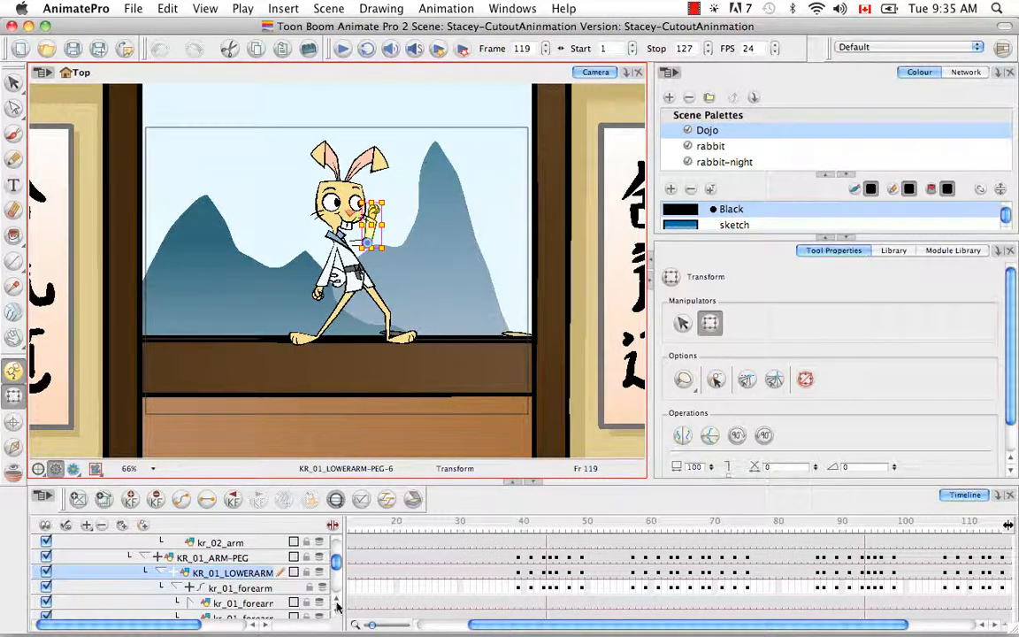
left_click(336, 604)
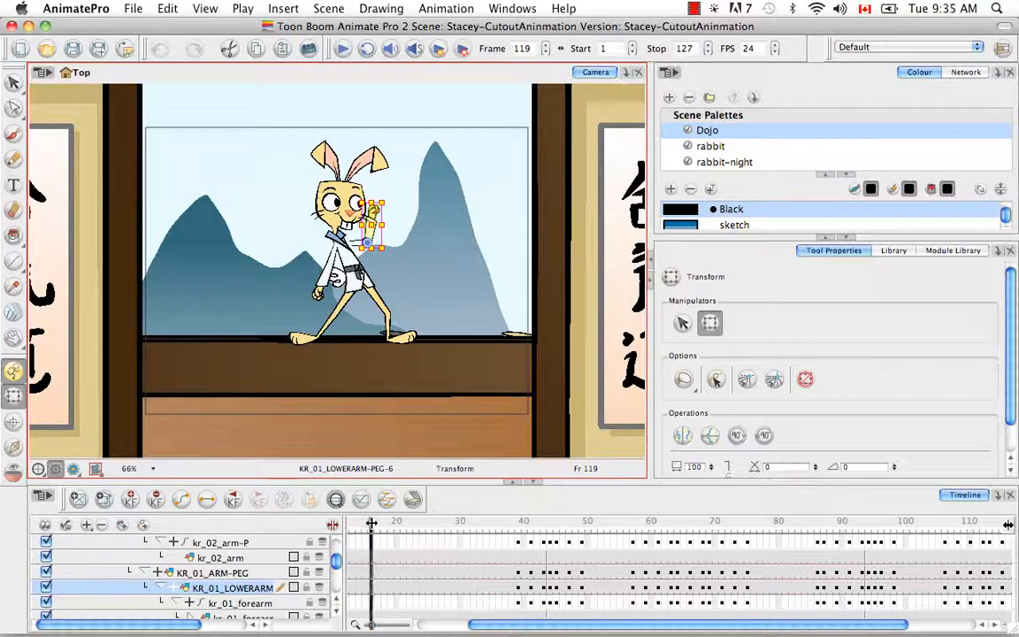
left_click_drag(339, 524, 363, 524)
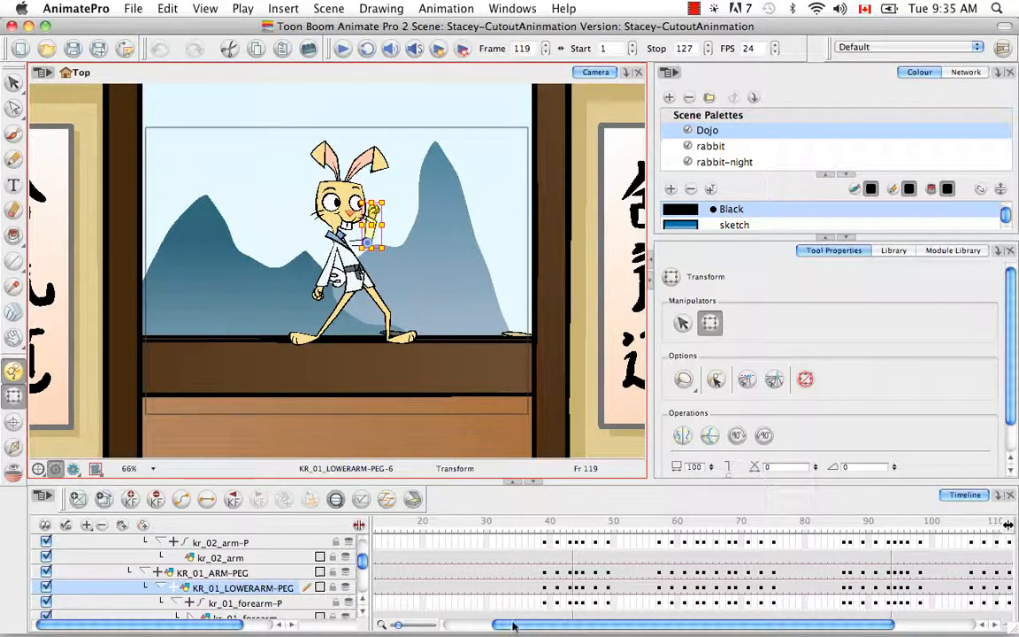
left_click_drag(516, 625, 527, 629)
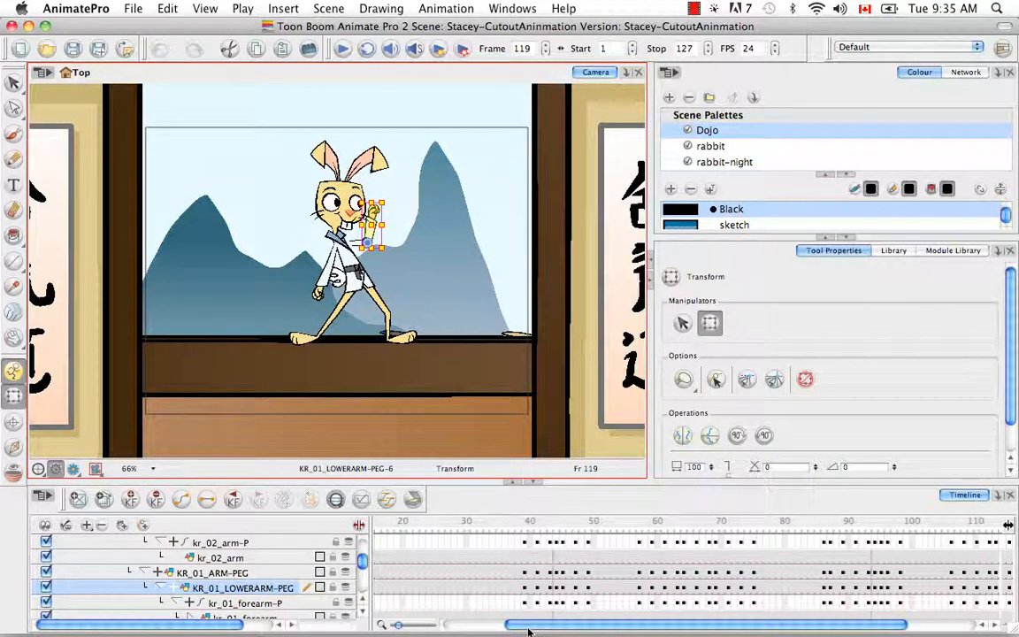
left_click_drag(528, 629, 596, 631)
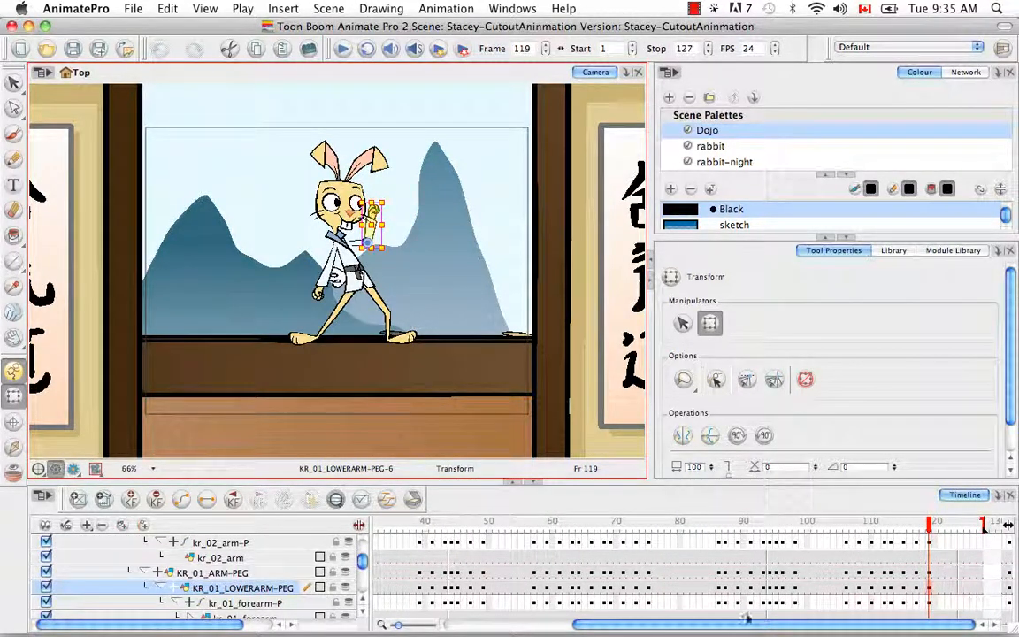
Add a keyframe to KR_01_LOWERARM-PEG at frame 125 and rotate the lower arm down to nearly horizontal.
left_click_drag(930, 528, 968, 540)
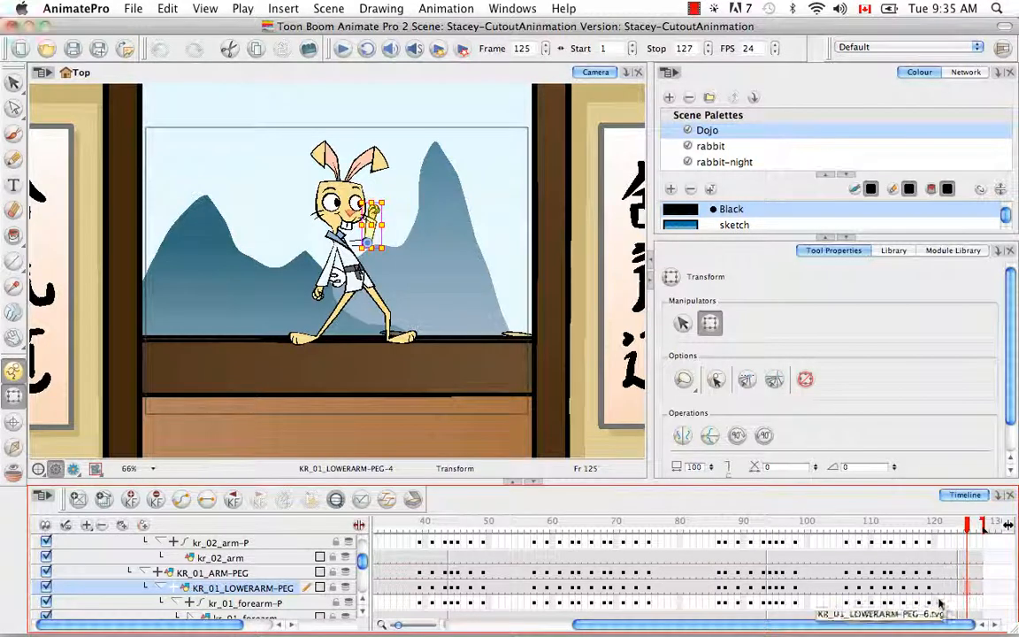
left_click(129, 500)
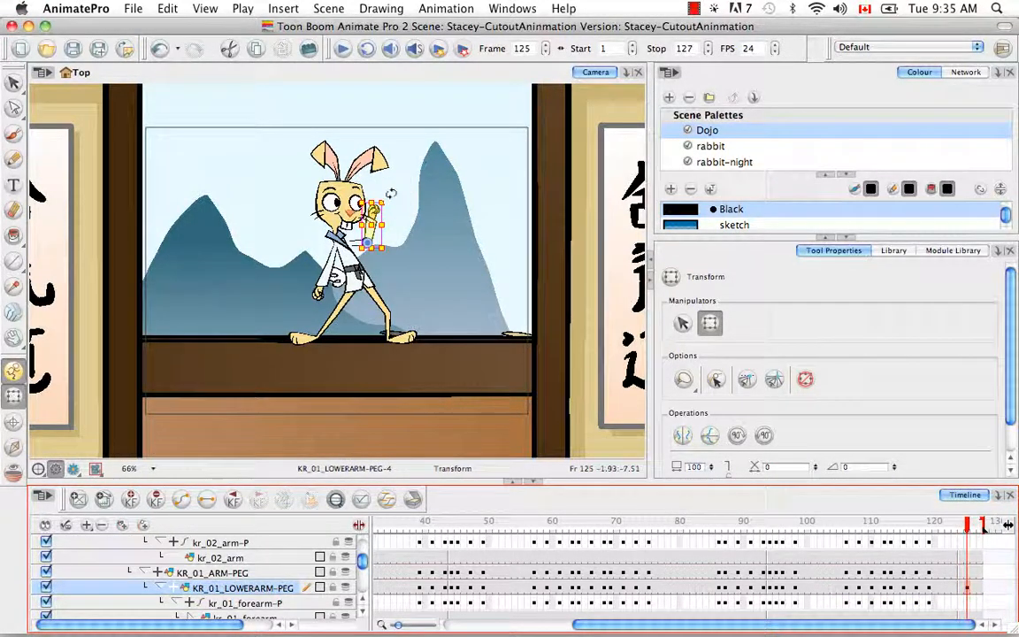
left_click_drag(391, 201, 424, 266)
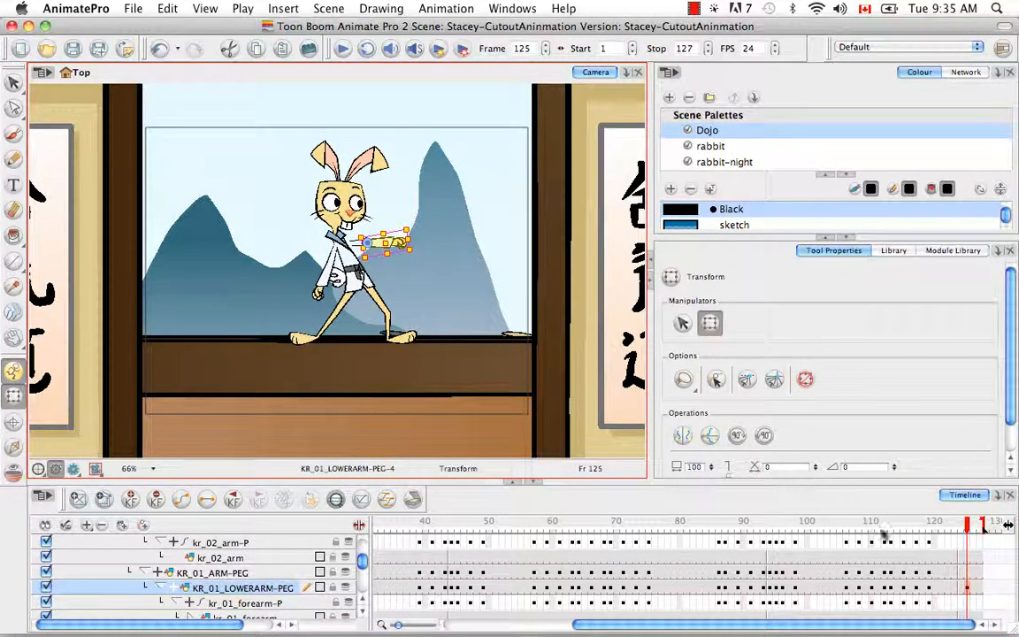
Turn the KR_01_LOWERARM-PEG keyframe at frame 119 into a motion keyframe and scrub through the movement to frame 125.
left_click_drag(966, 529, 930, 531)
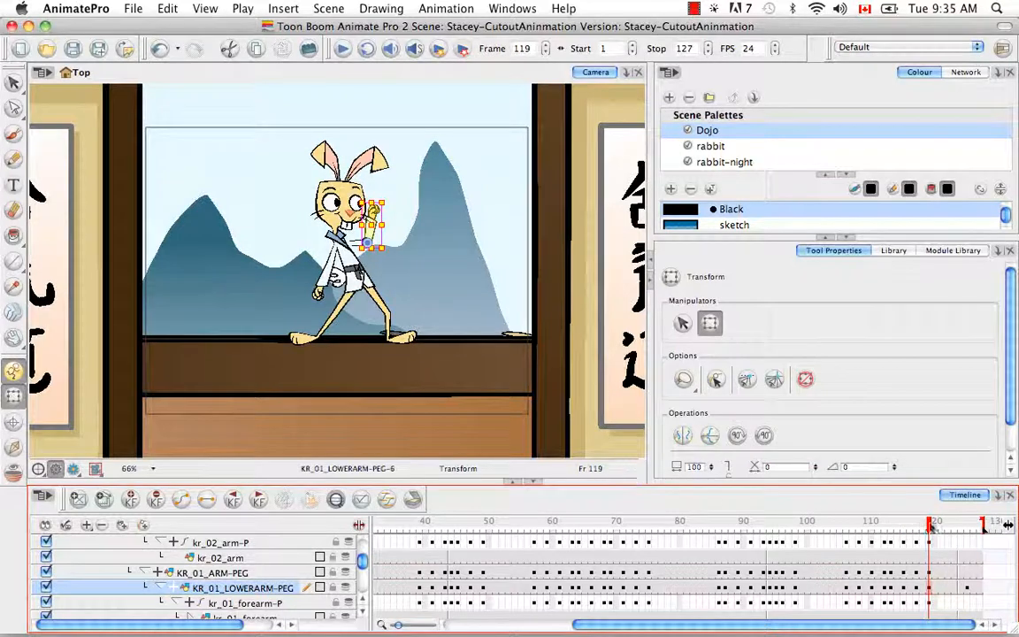
mouse_move(929, 528)
left_mouse_down()
mouse_move(967, 532)
mouse_move(928, 531)
left_mouse_up()
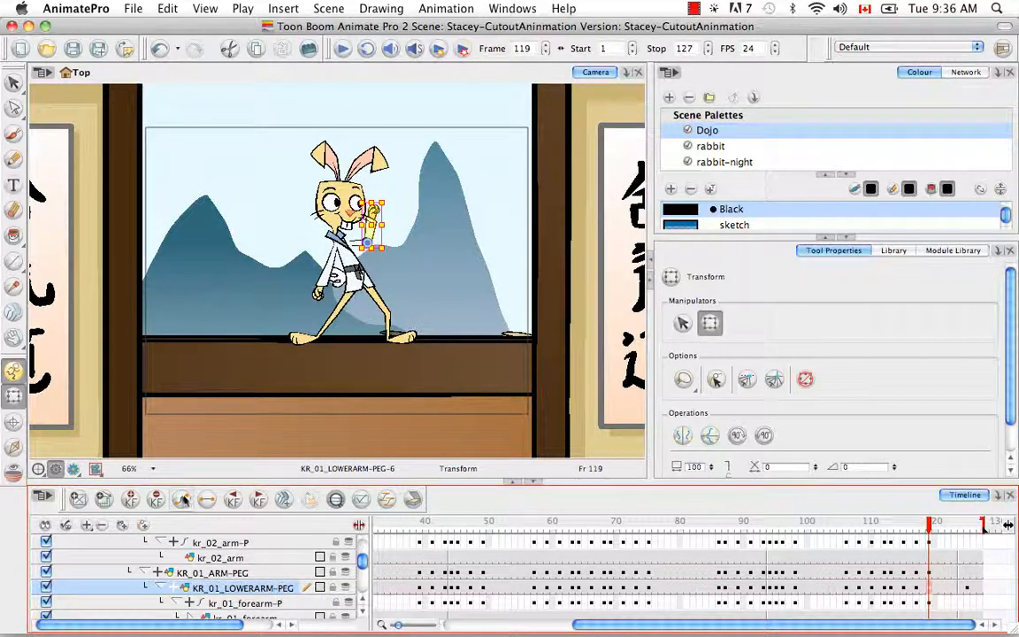
left_click(181, 501)
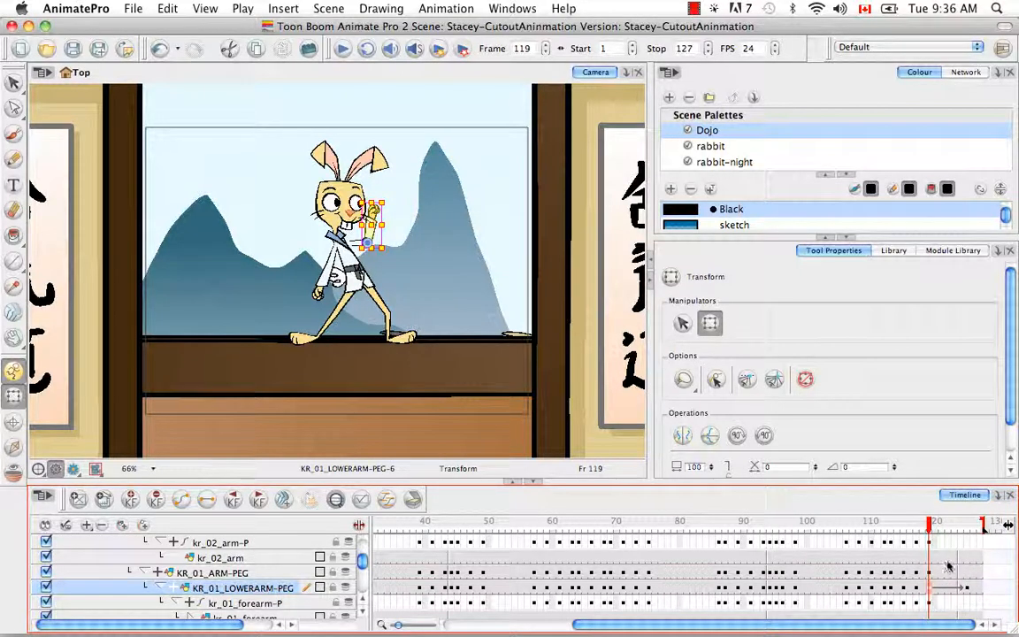
mouse_move(928, 525)
left_mouse_down()
mouse_move(968, 537)
mouse_move(930, 543)
left_mouse_up()
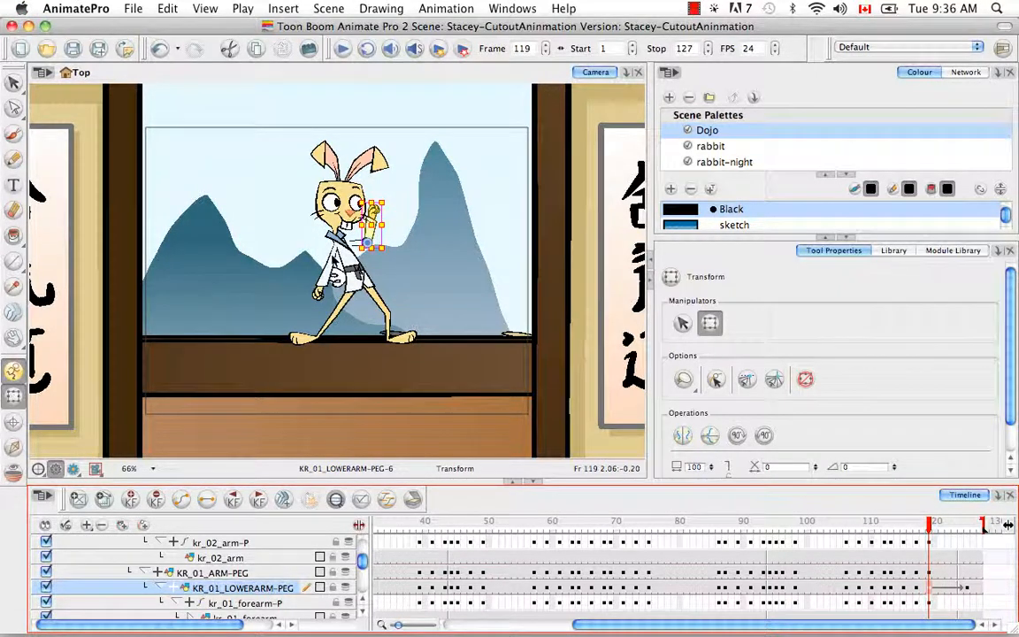
Select the rabbit's other upper arm, move the selection up to its parent KR_02_ARM-PEG, and locate that layer in the timeline.
left_click(301, 235)
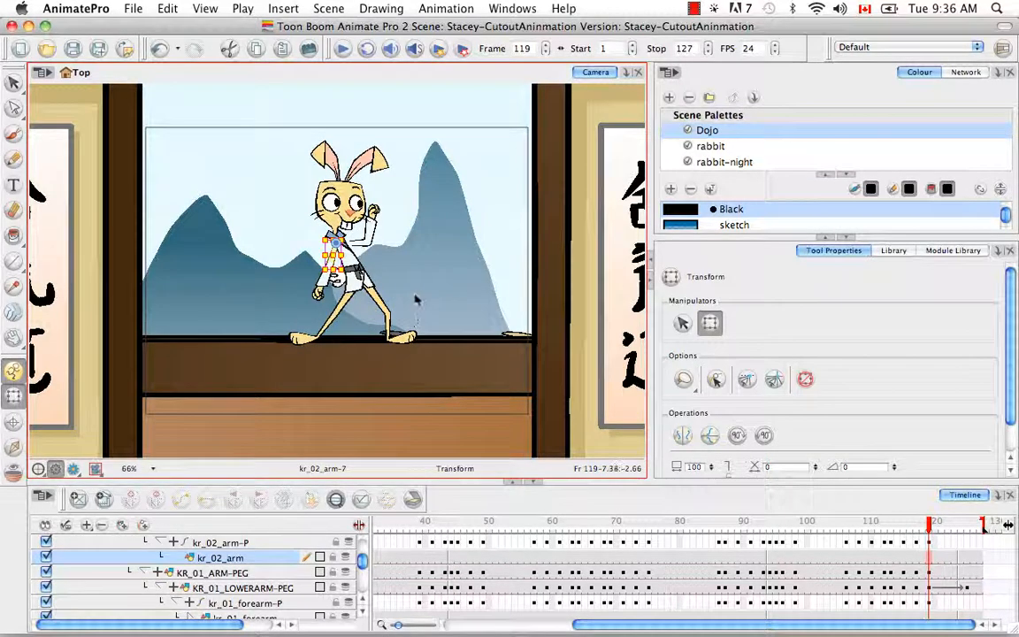
key("b")
key("b")
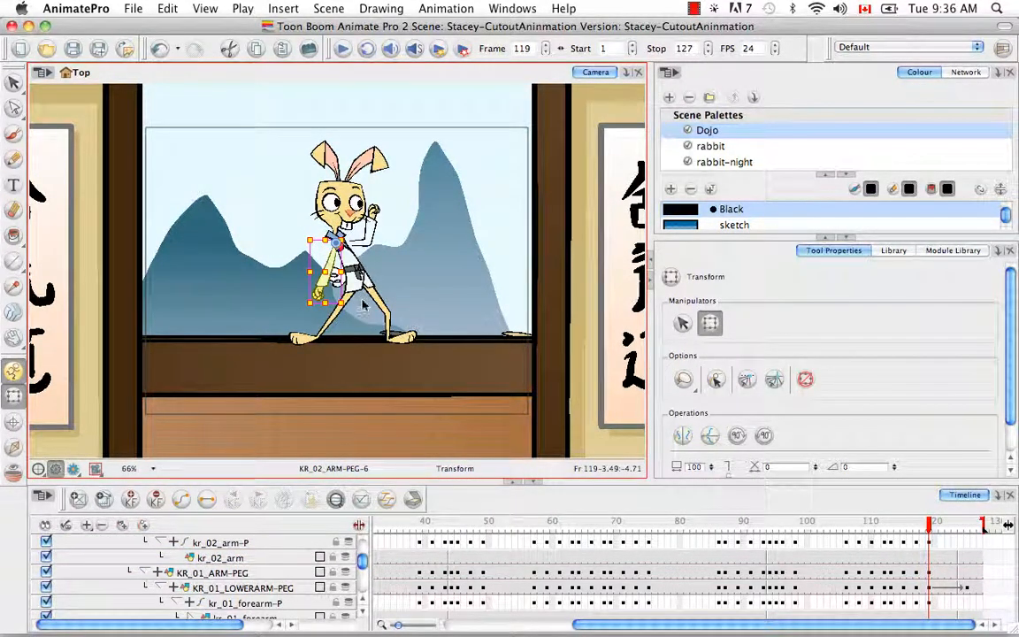
left_click(337, 500)
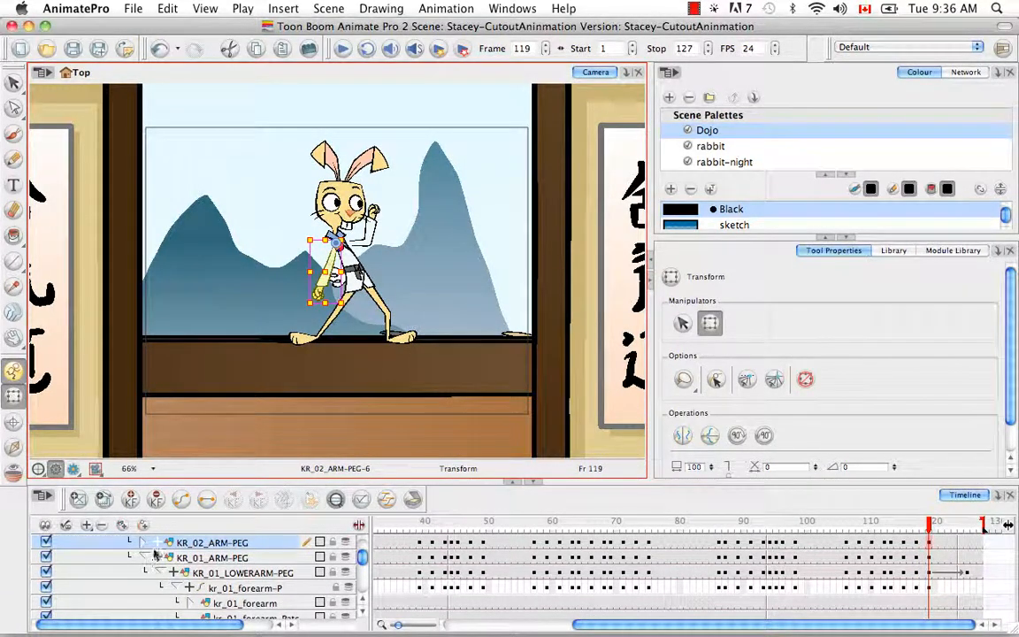
Go to frame 125 and rotate KR_02_ARM-PEG upward until the rear arm stretches out horizontally behind the rabbit.
left_click(943, 525)
left_click_drag(943, 525, 966, 525)
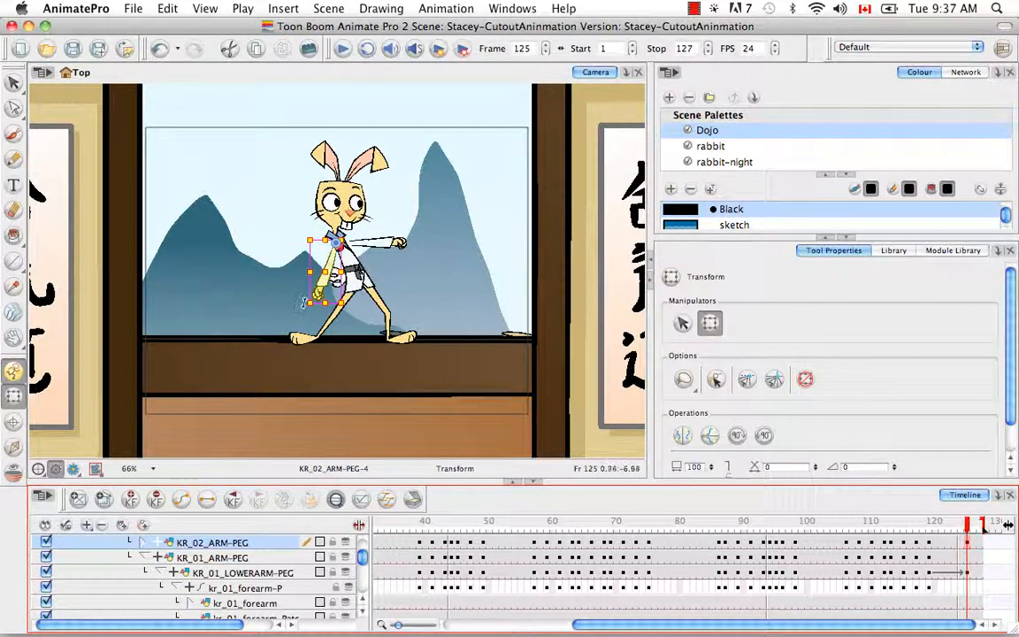
left_click_drag(269, 276, 210, 209)
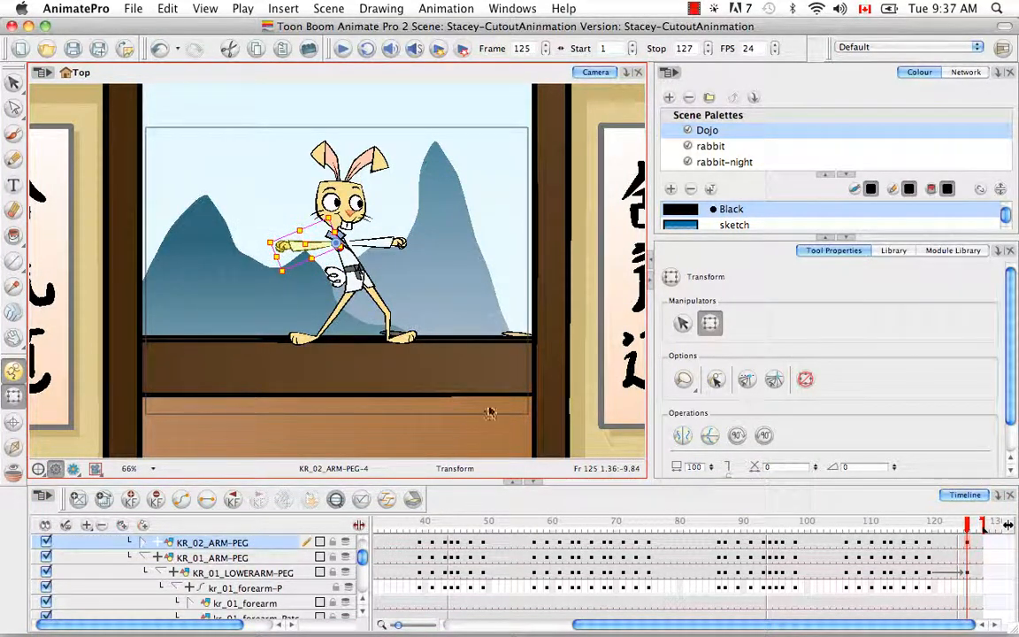
Turn the KR_02_ARM-PEG keyframe at frame 119 into a motion keyframe and scrub through the arm swing.
left_click(930, 545)
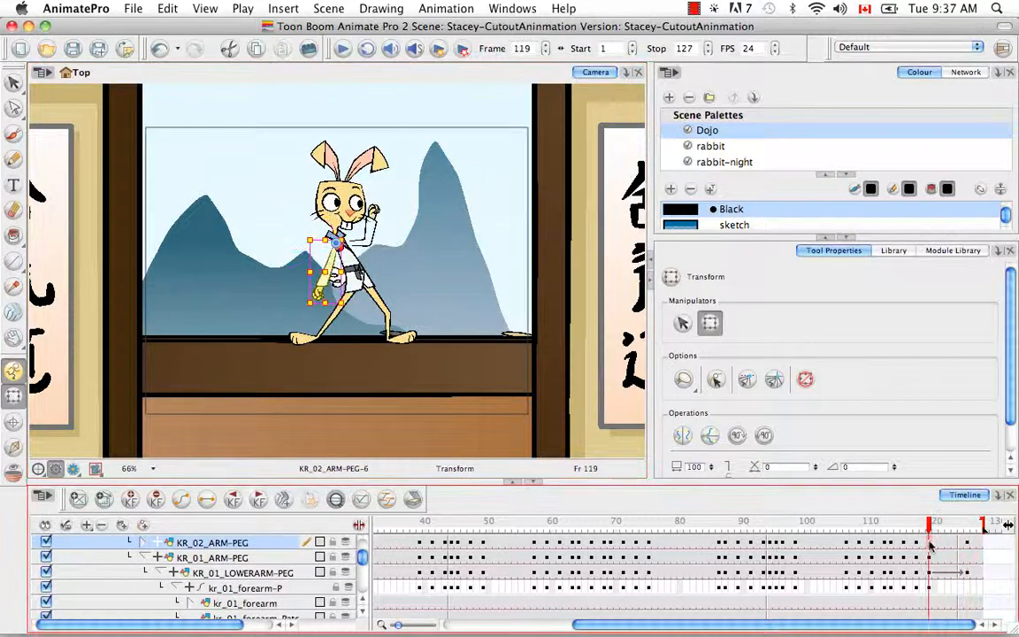
left_click(181, 500)
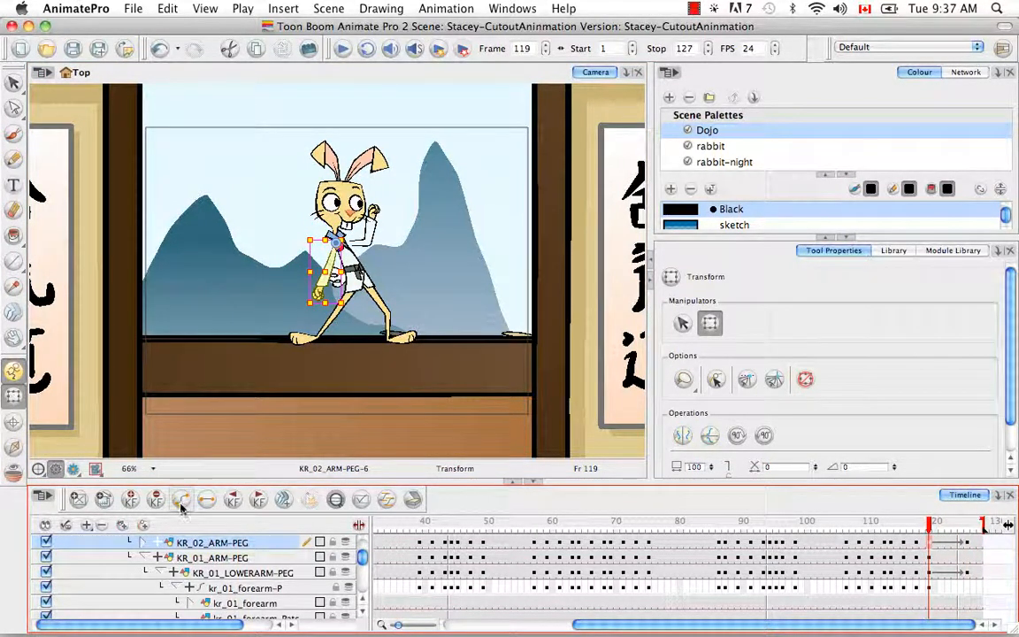
left_click(939, 523)
mouse_move(944, 526)
left_mouse_down()
mouse_move(963, 527)
mouse_move(929, 525)
left_mouse_up()
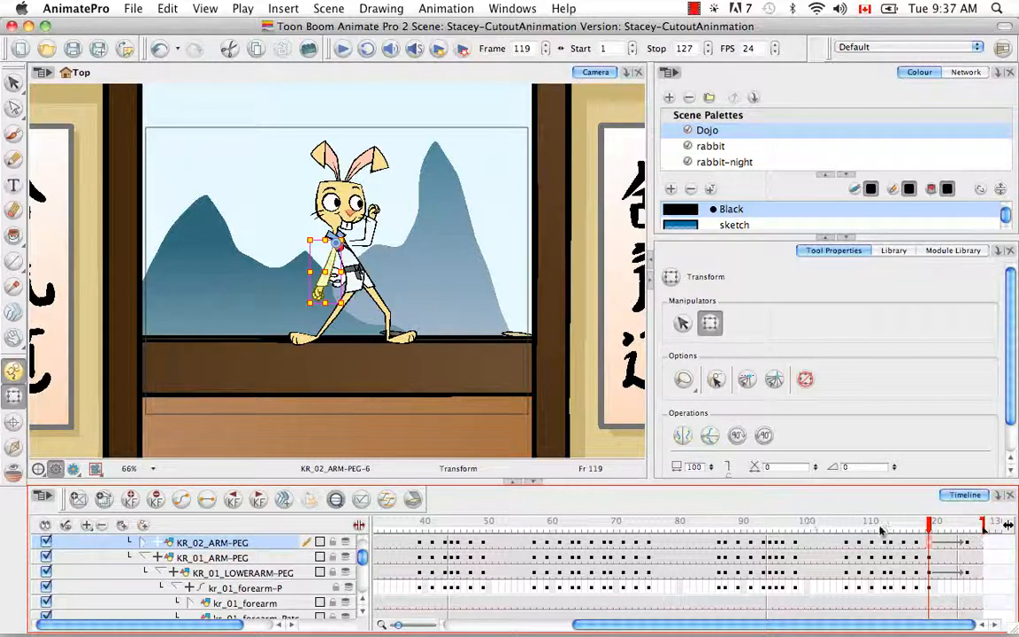
Set the playback start to frame 119 and play the arm movement several times.
left_click_drag(701, 627, 573, 627)
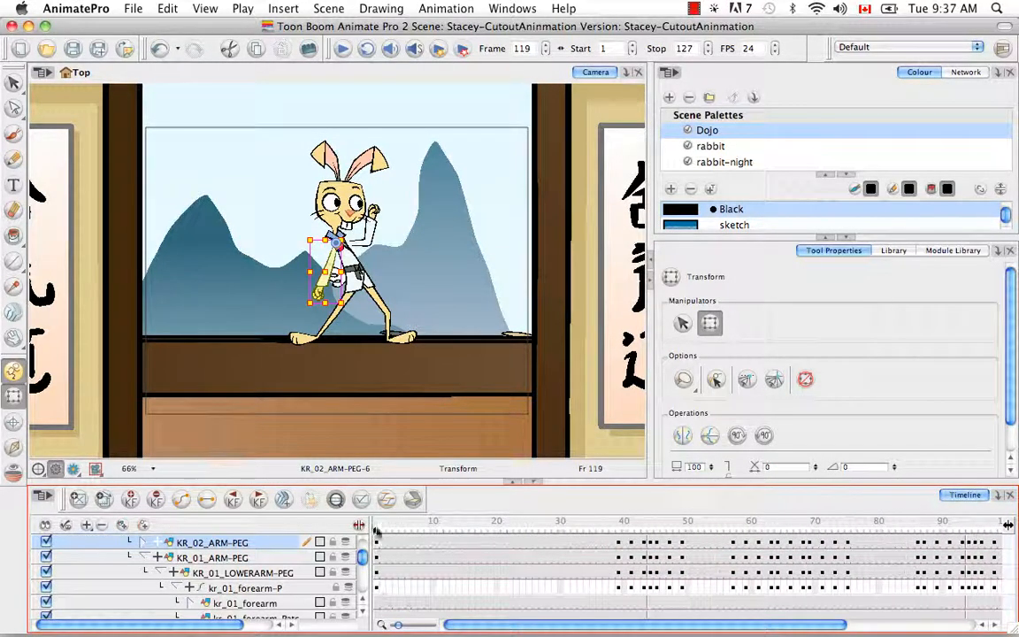
mouse_move(374, 533)
left_mouse_down()
mouse_move(932, 530)
mouse_move(1008, 550)
mouse_move(928, 537)
left_mouse_up()
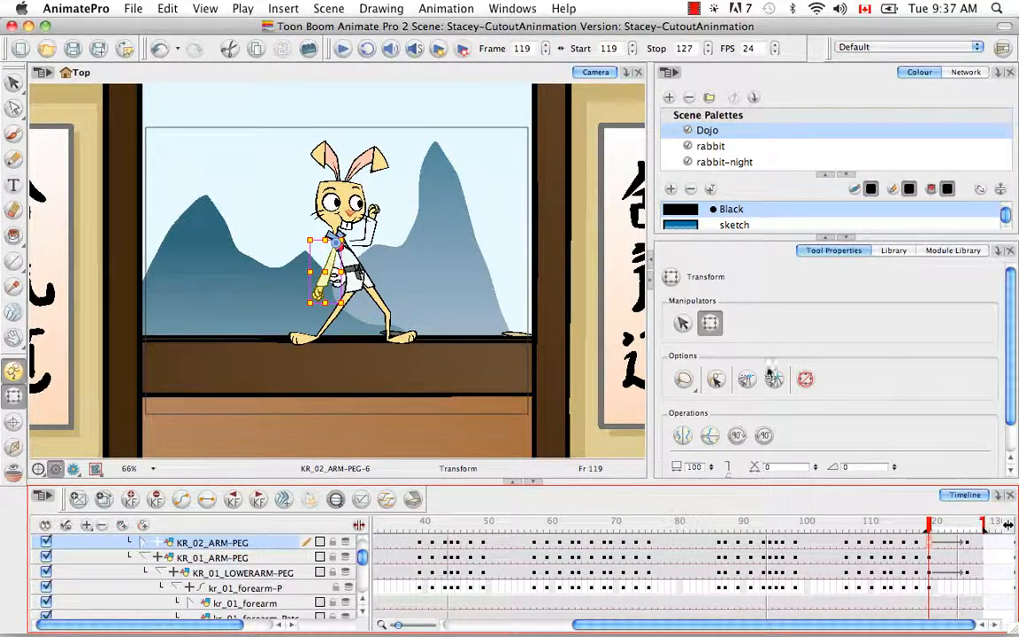
left_click(342, 49)
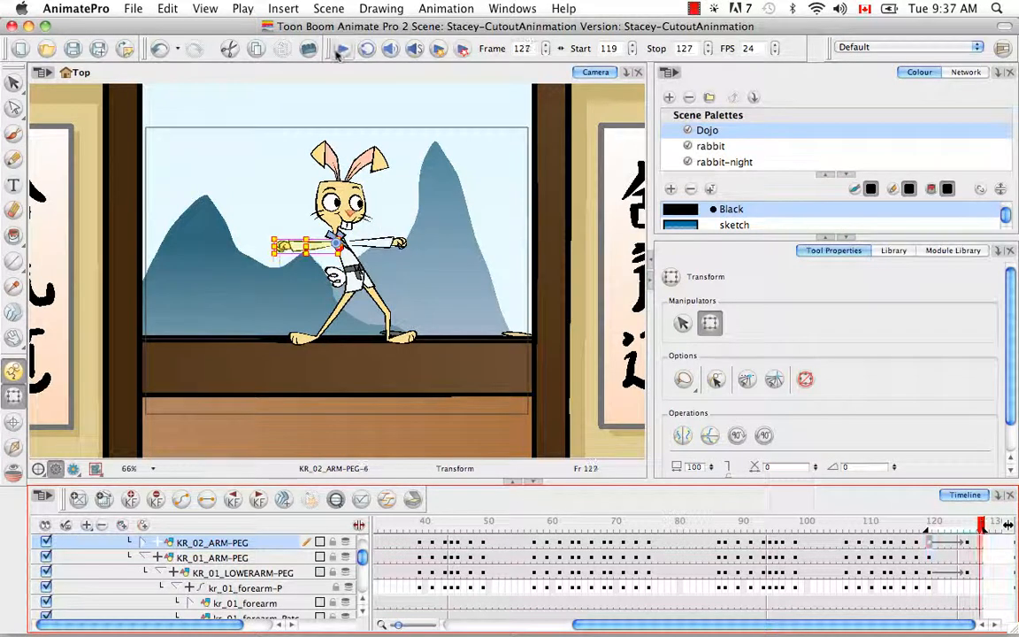
left_click(342, 48)
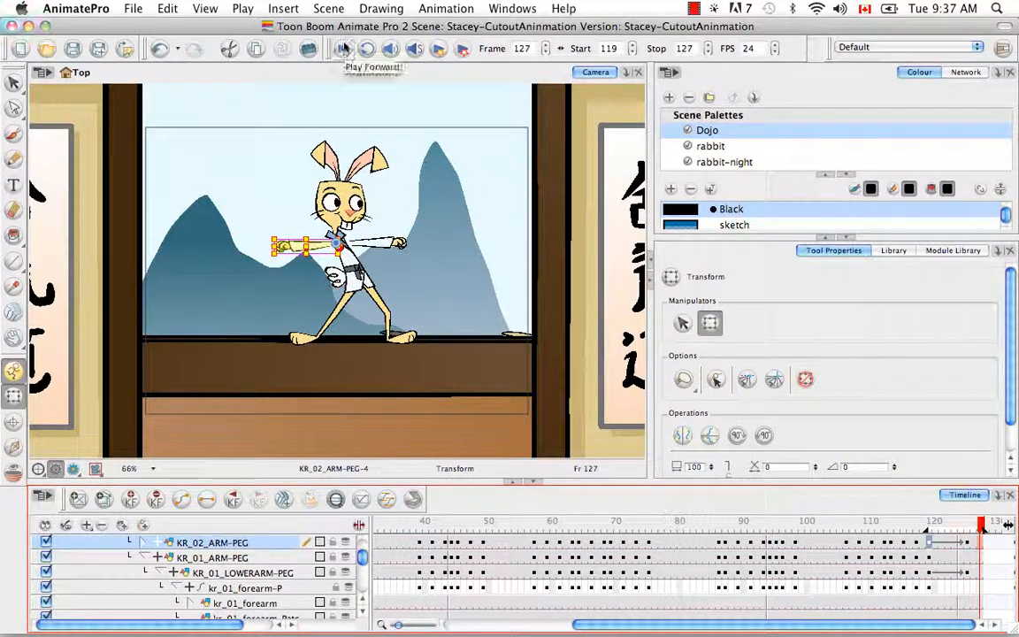
left_click(342, 48)
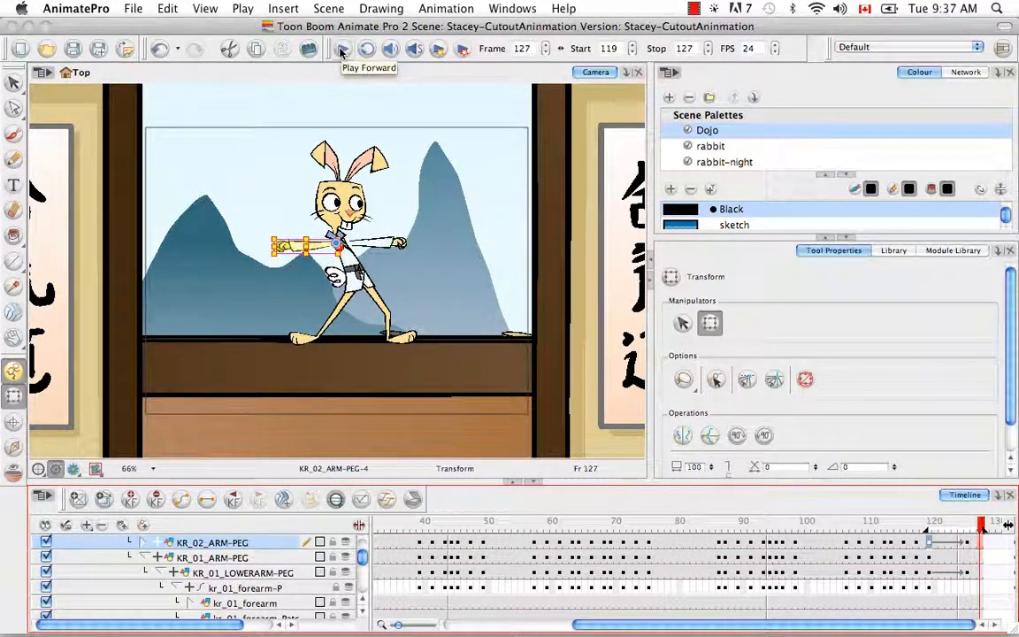
left_click(342, 49)
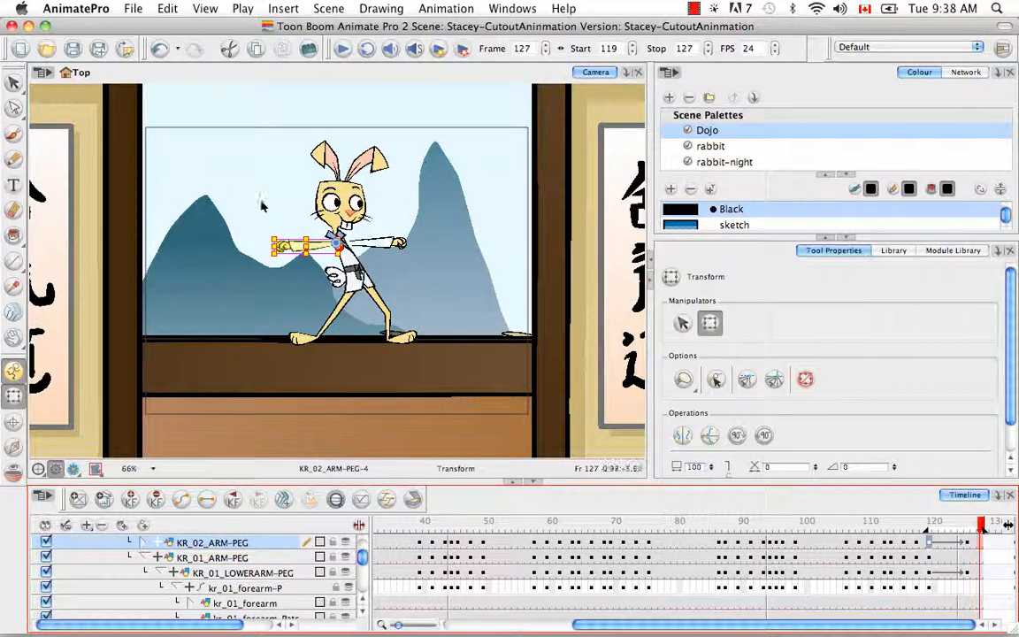
left_click(341, 48)
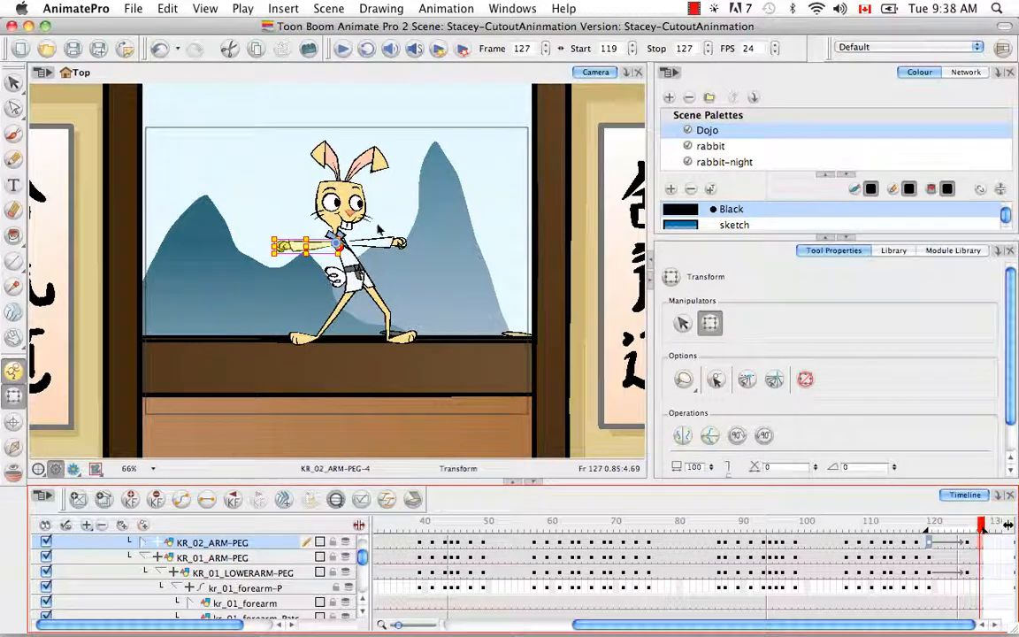
Return to frame 119 and open KR_02_ARM-PEG's Rotation: Angle_z function in the Bezier Editor, placing the editor clear of the rabbit.
left_click_drag(980, 528, 931, 529)
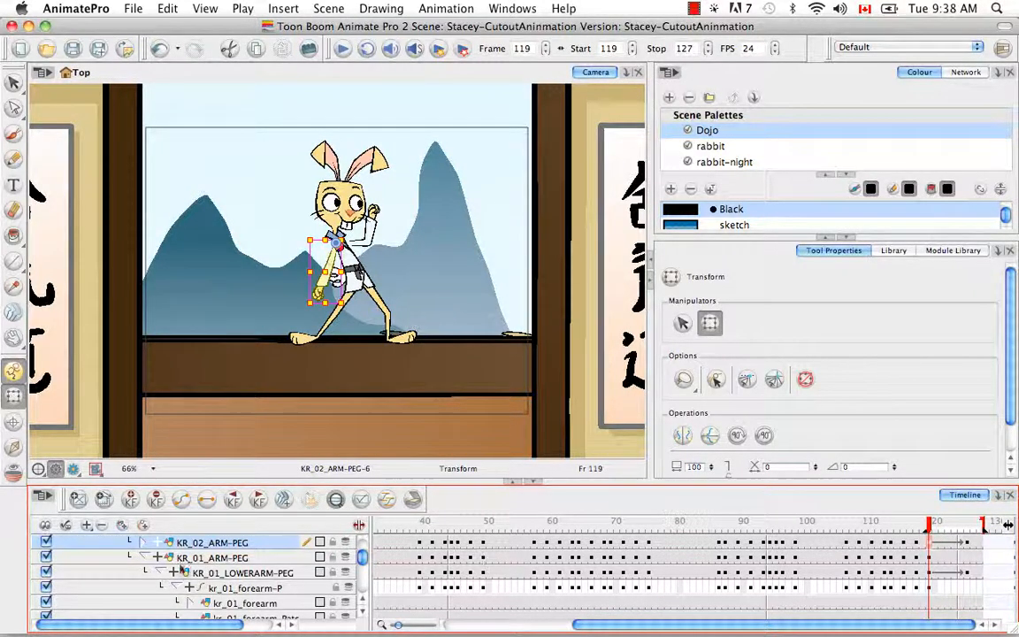
left_click(142, 543)
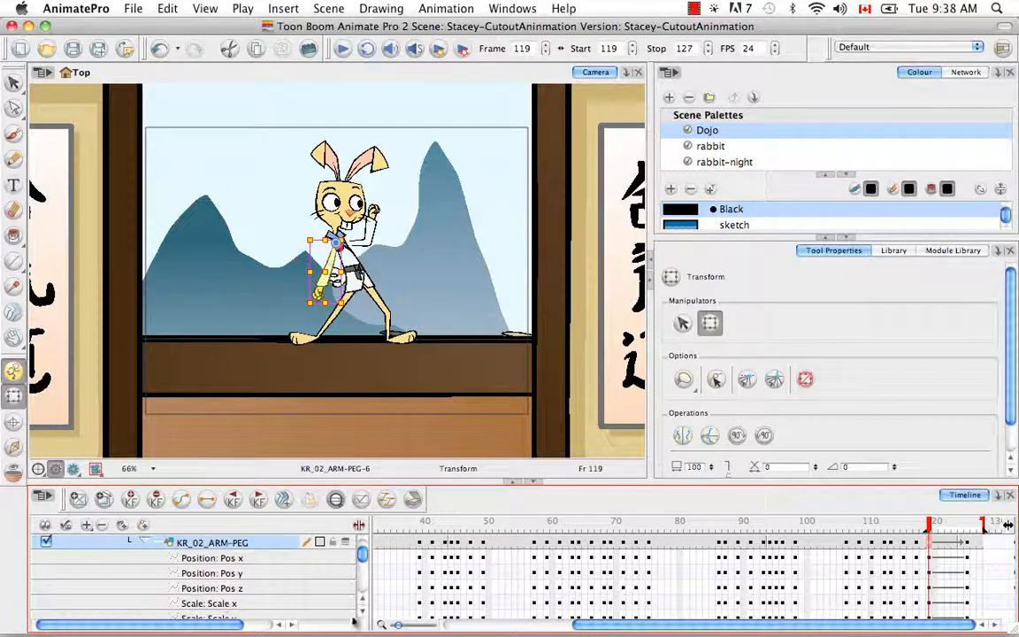
scroll(363, 617, "down", 3)
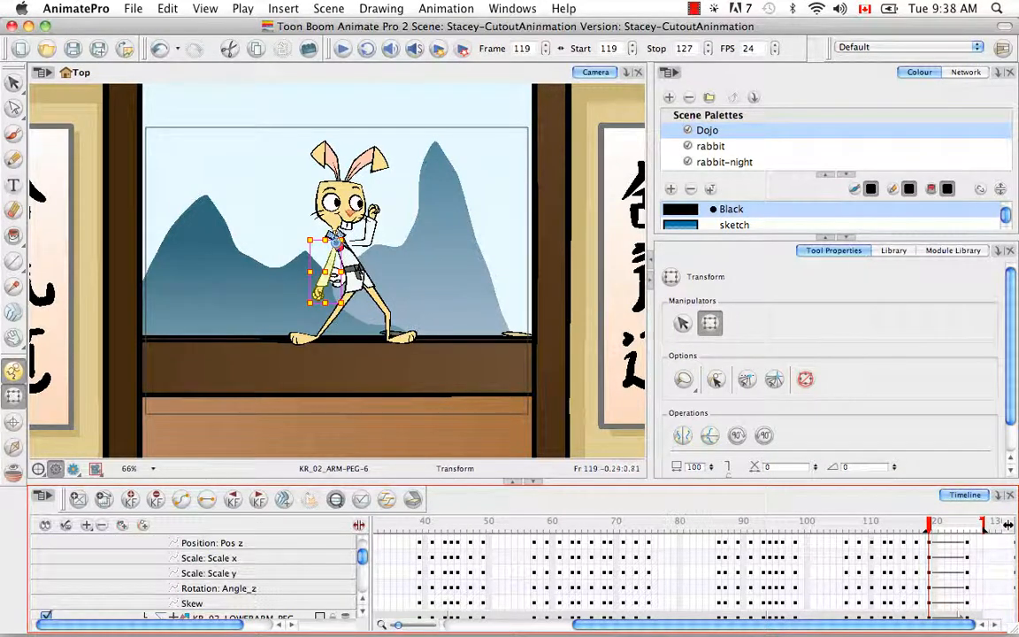
left_click(283, 590)
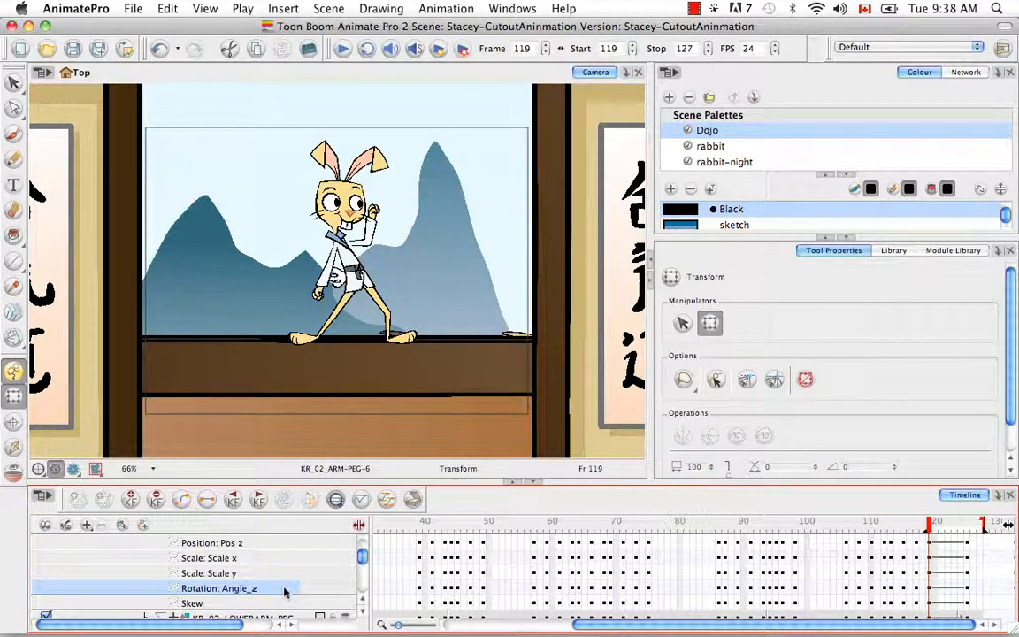
double_click(283, 591)
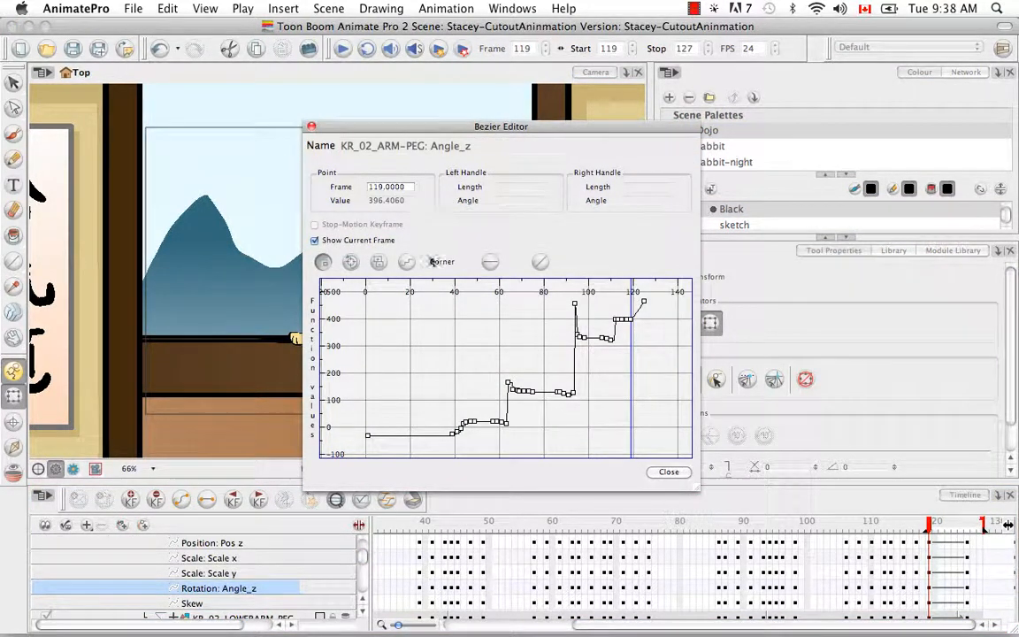
left_click_drag(573, 130, 730, 79)
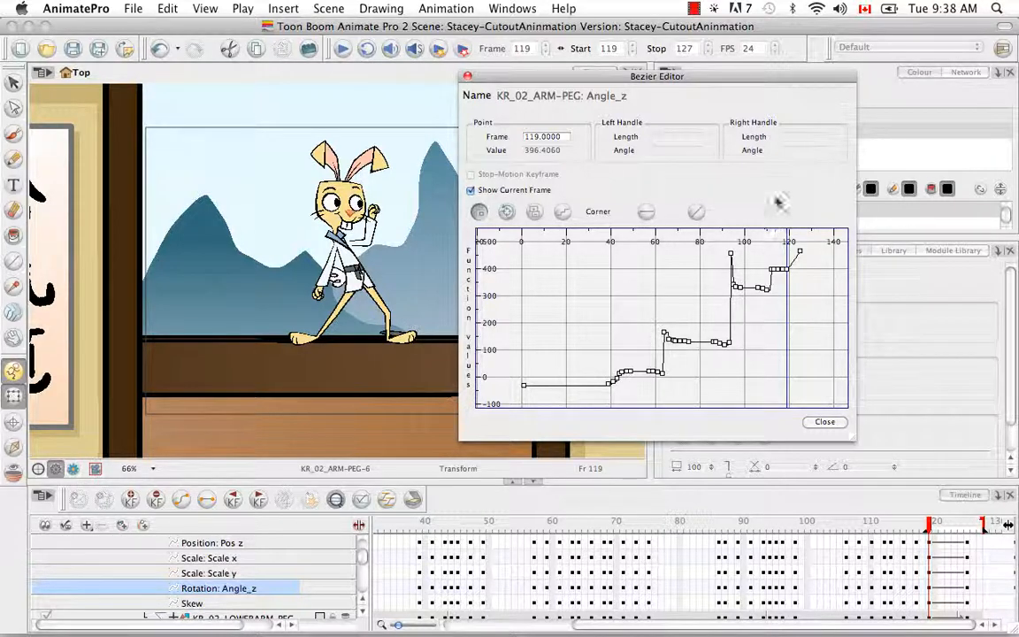
Examine the Angle_z curve's points at frames 119 and 125 close up in the graph.
left_click(788, 271)
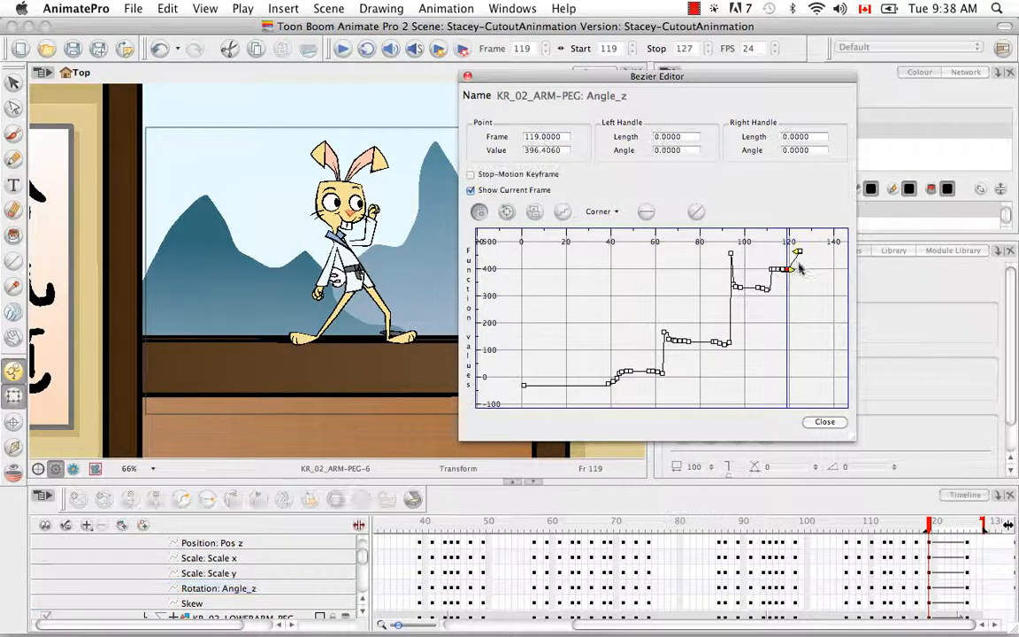
left_click(797, 252)
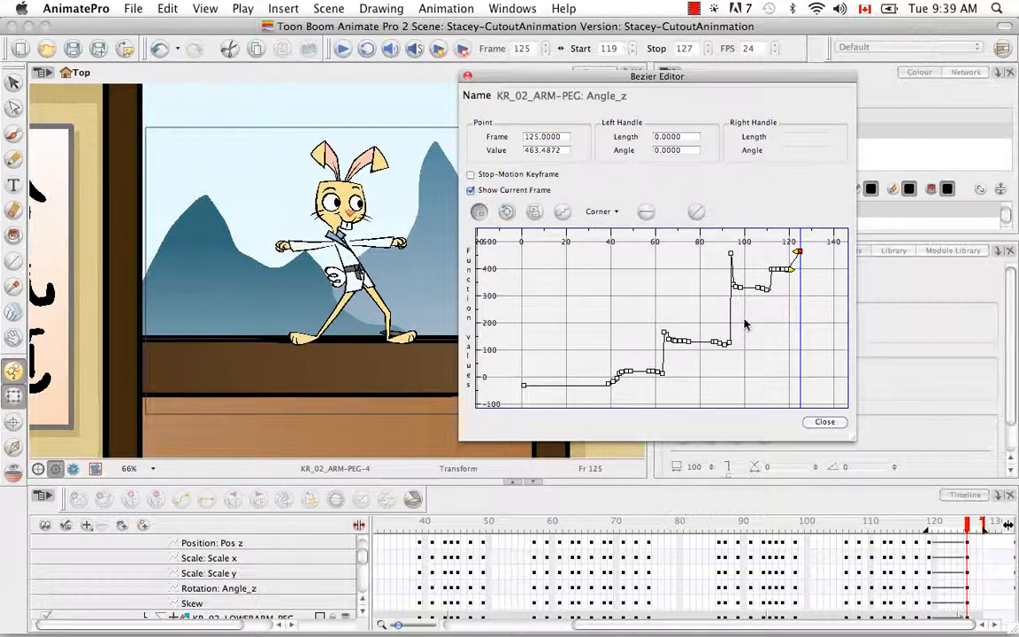
key("super+equal")
key("super+equal")
key("super+equal")
key("super+equal")
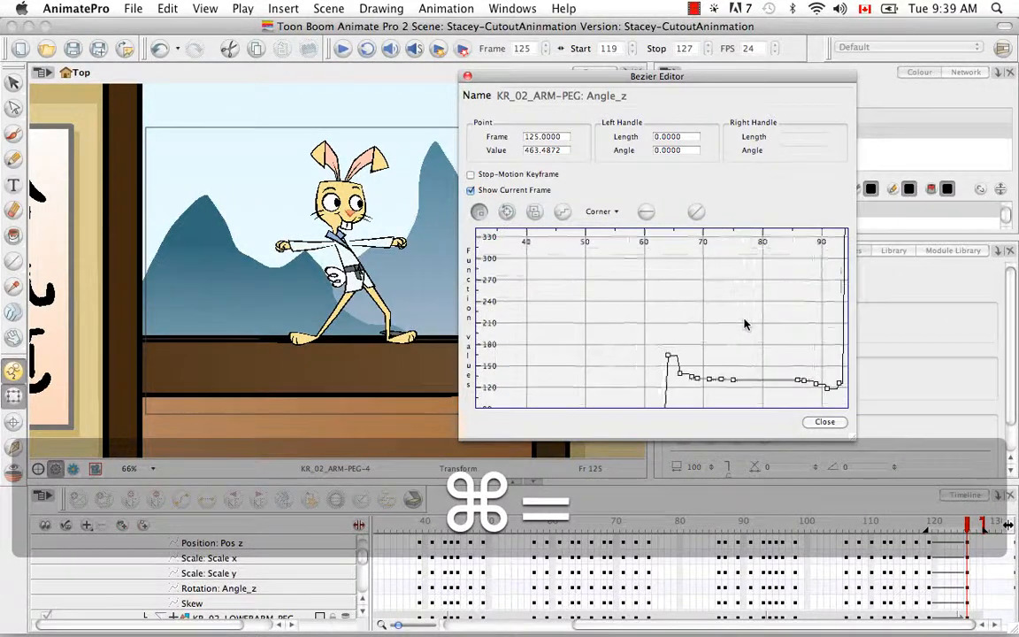
key("space")
left_click_drag(800, 290, 678, 334)
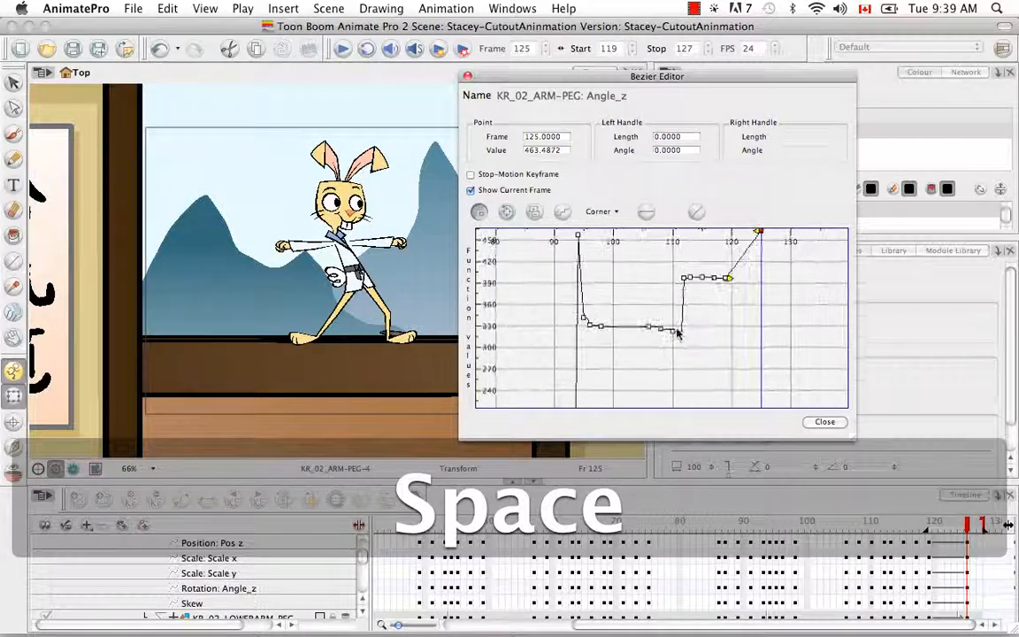
left_click_drag(729, 282, 672, 350)
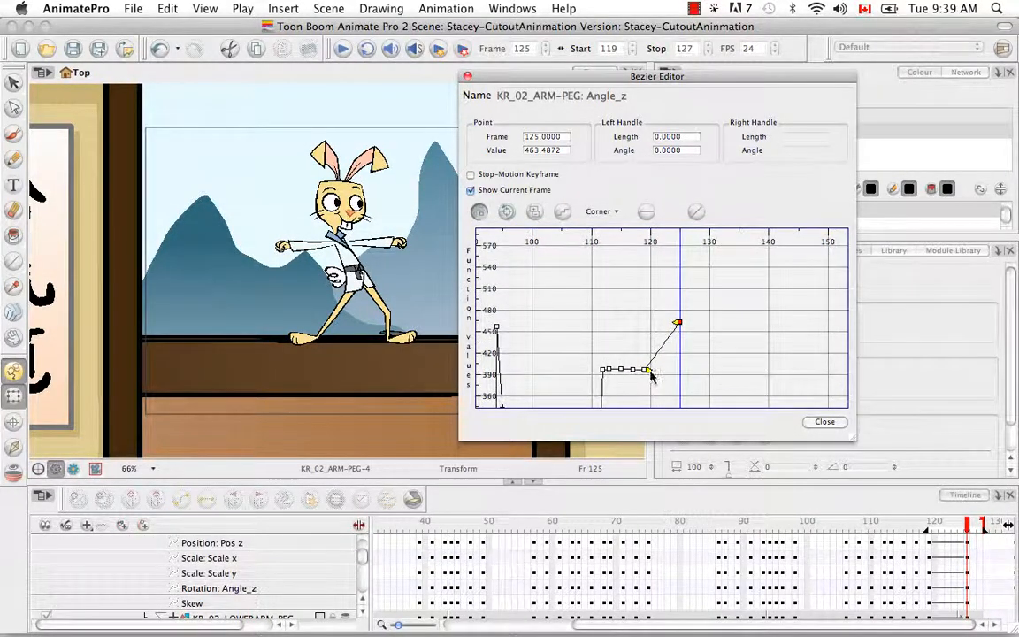
Pull the frame 119 point's right handle almost flat toward frame 125, length about 5.3 and angle about 24.6, and preview the slow start.
left_click(646, 370)
left_click_drag(647, 371, 679, 374)
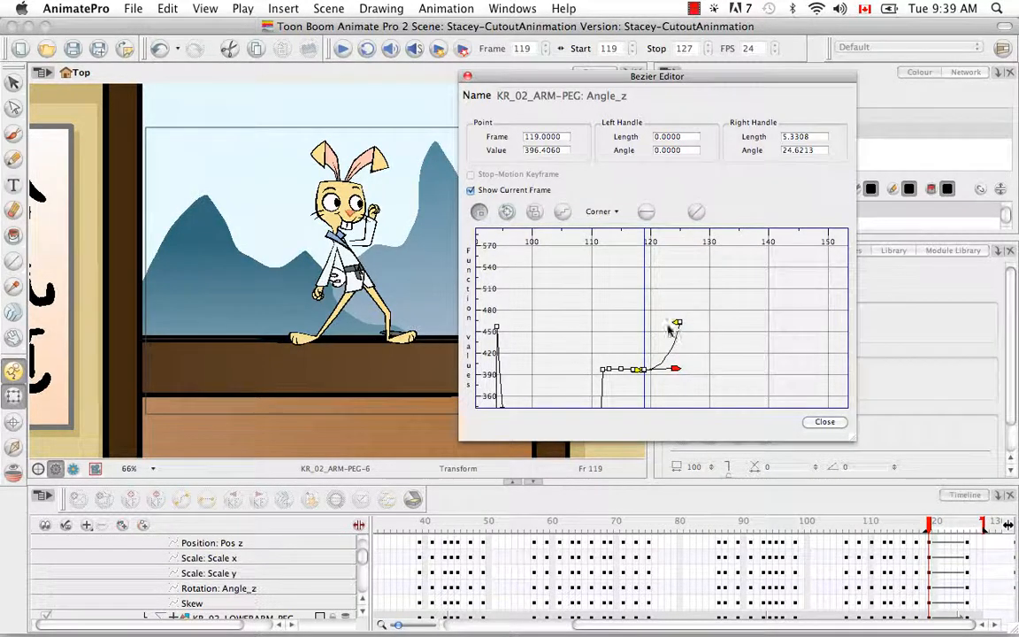
left_click(344, 51)
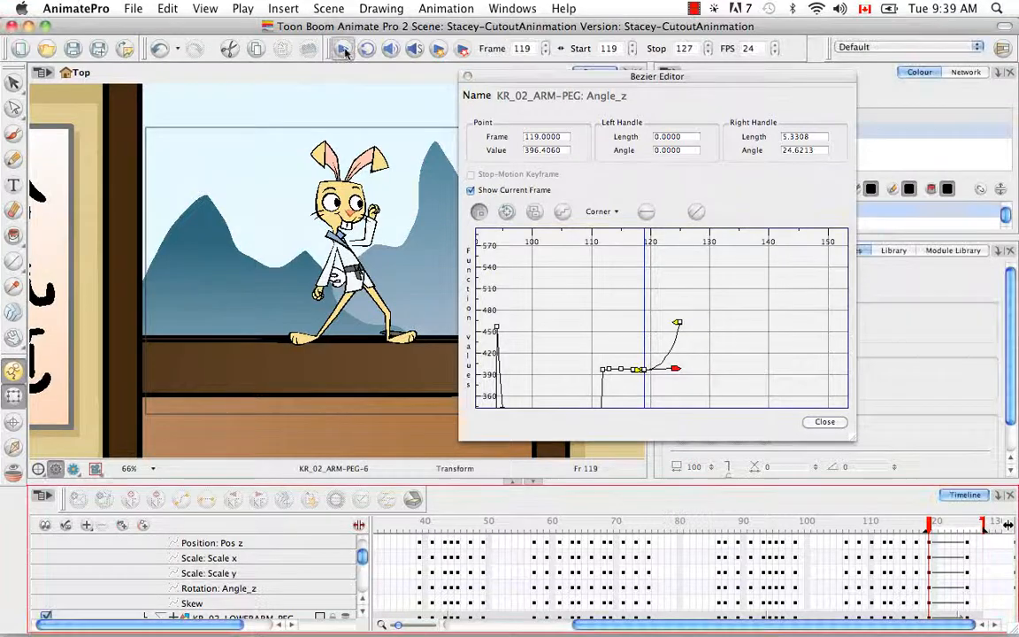
left_click(344, 50)
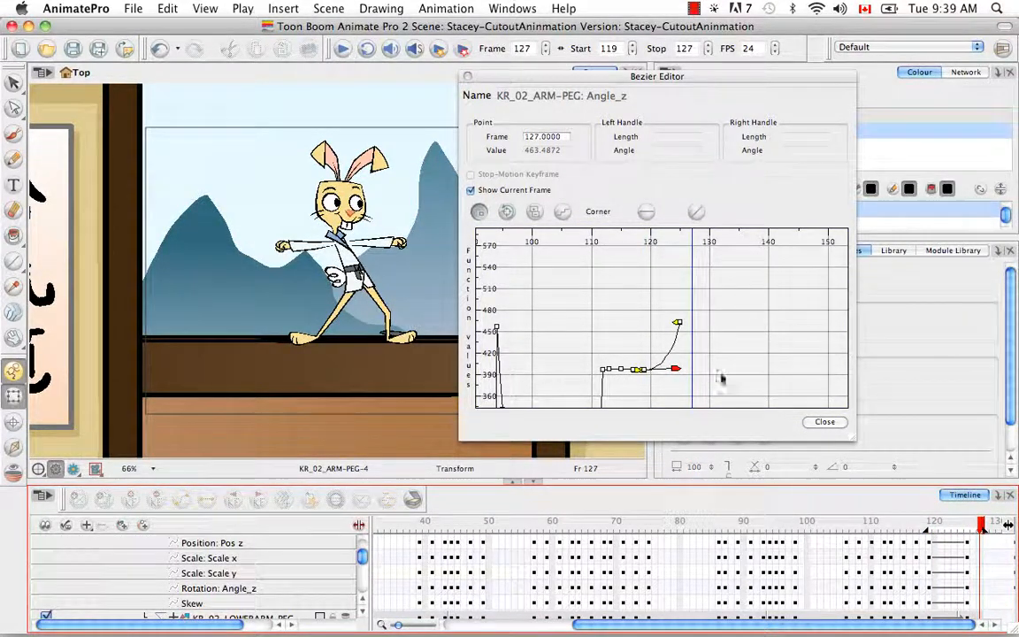
Swing the frame 119 point's right handle straight up, length about 56.6 at 90 degrees, and play back the fast start with slow finish.
left_click_drag(677, 371, 646, 329)
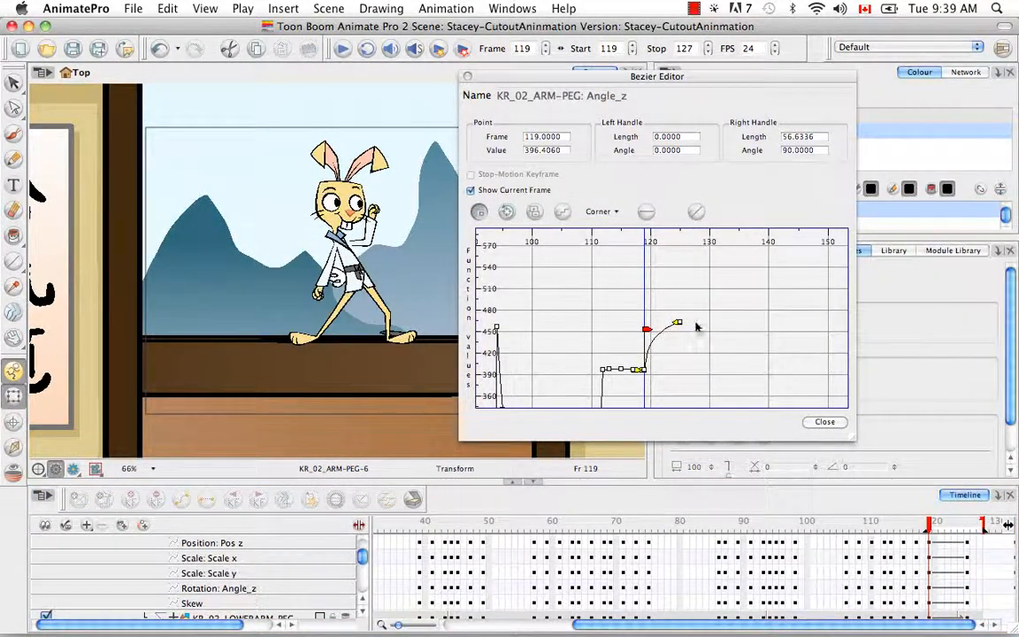
left_click(342, 47)
left_click(344, 49)
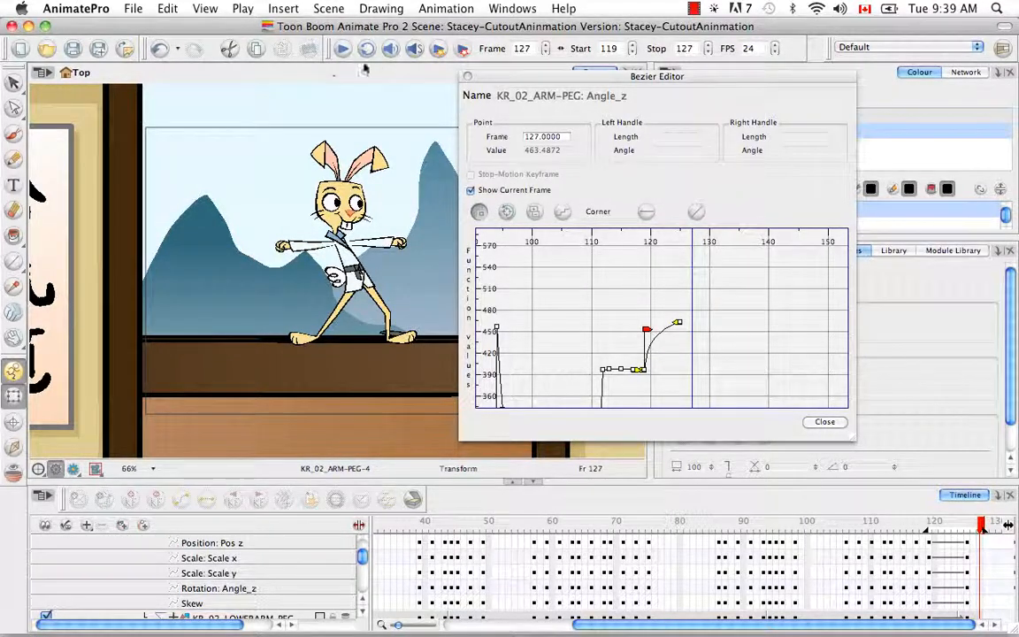
Pull the frame 119 point's right handle back nearly flat, length about 5.9 and angle about 21.9, preview it, and close KR_02_ARM-PEG's curve and functions.
left_click_drag(646, 330, 684, 372)
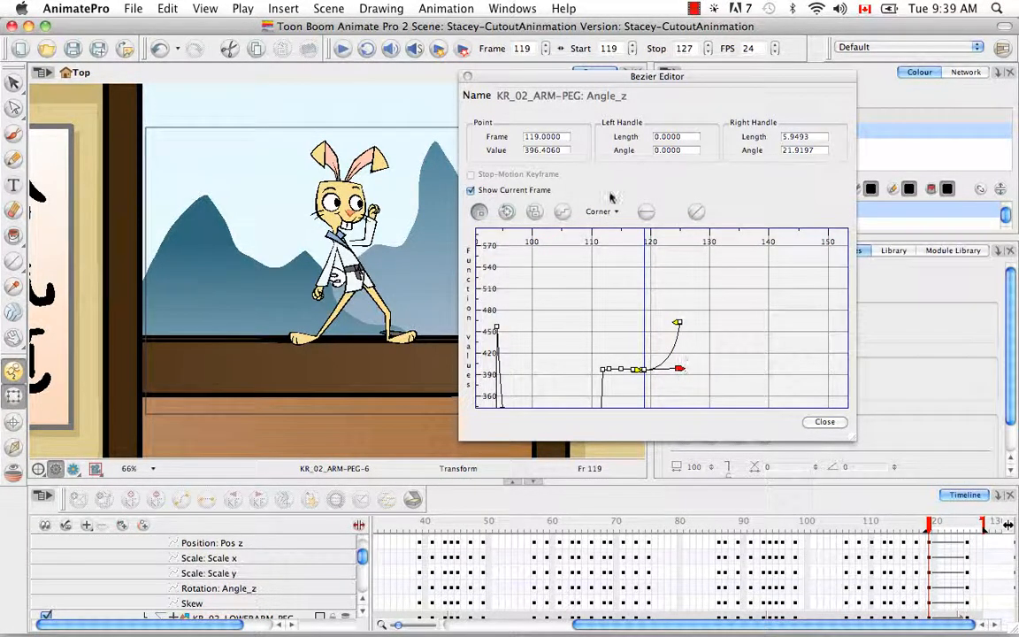
left_click(341, 48)
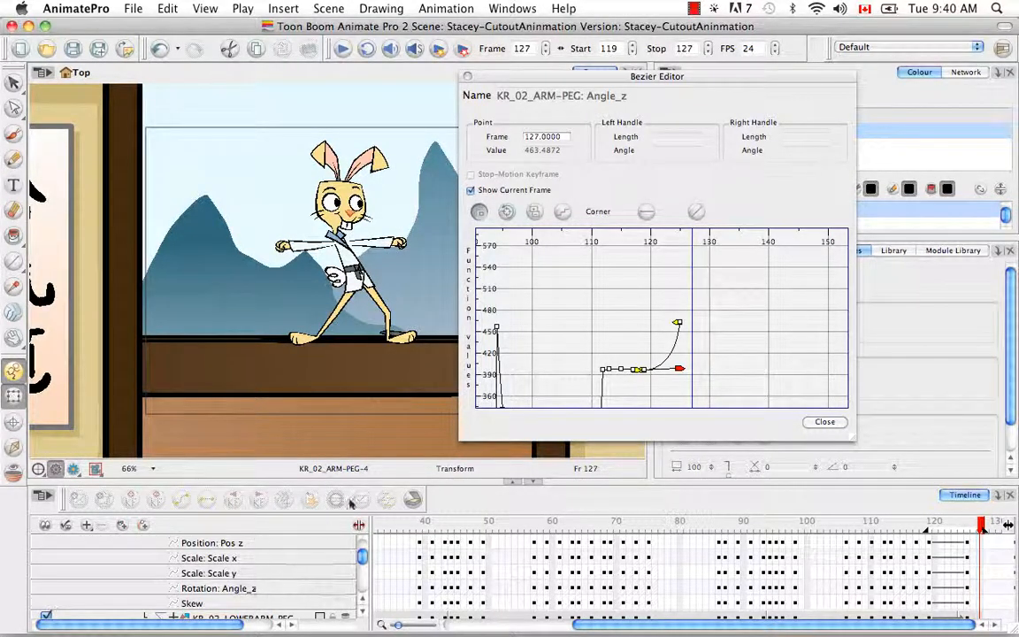
left_click(823, 422)
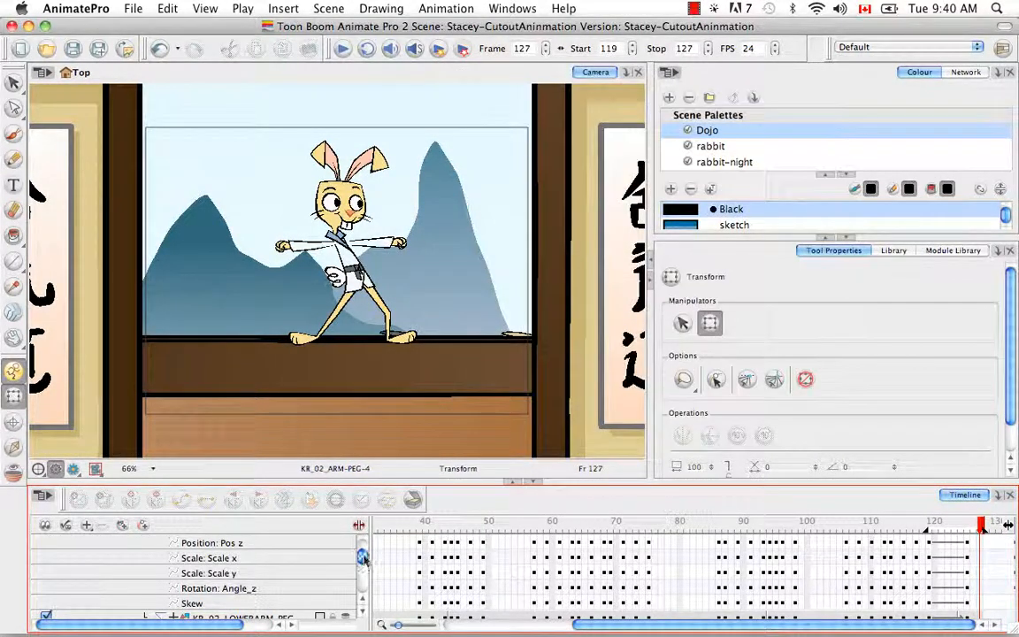
left_click_drag(363, 555, 362, 553)
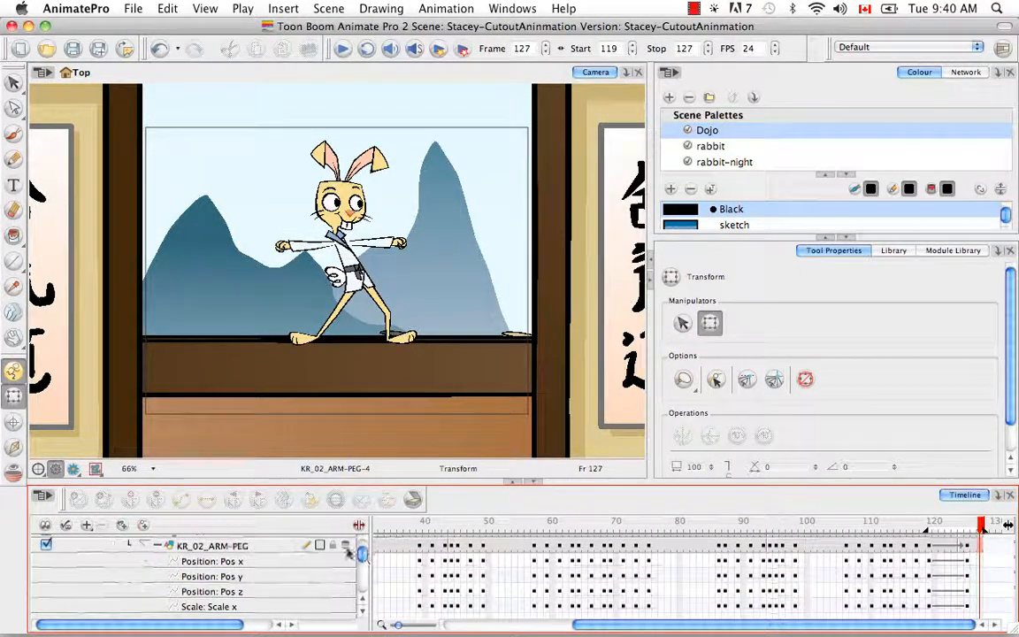
left_click(157, 549)
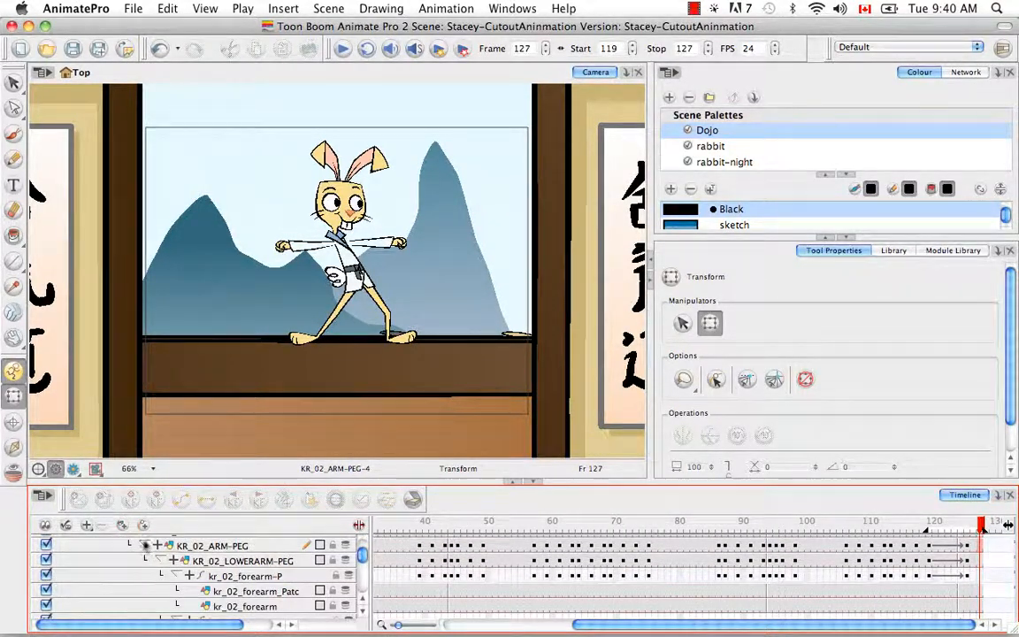
Select the rabbit's other forearm, kr_01_forearm, in the Camera view and locate its layer in the timeline.
left_click(387, 240)
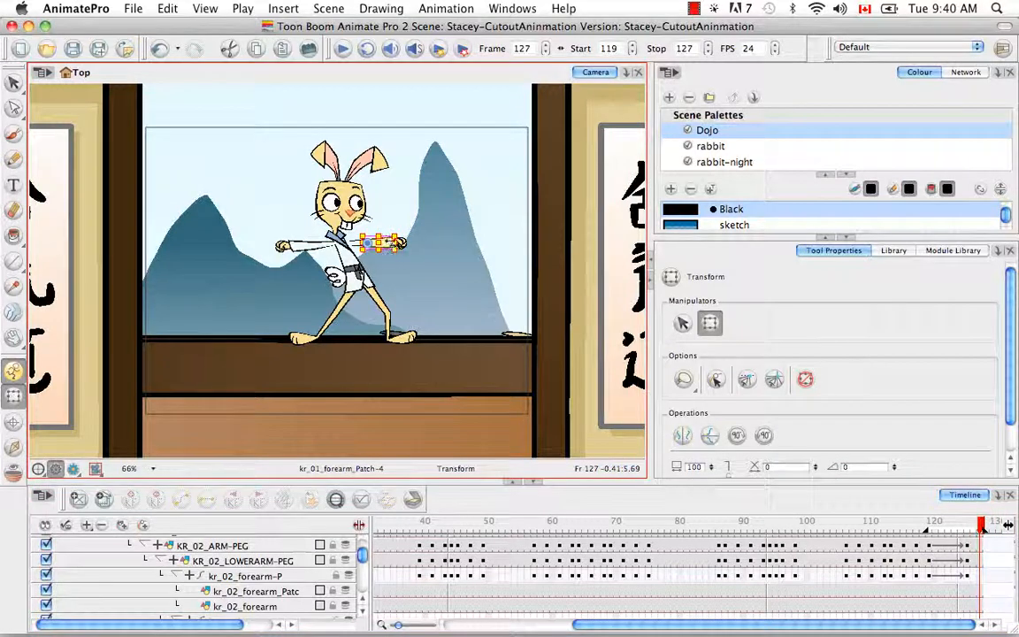
left_click(336, 498)
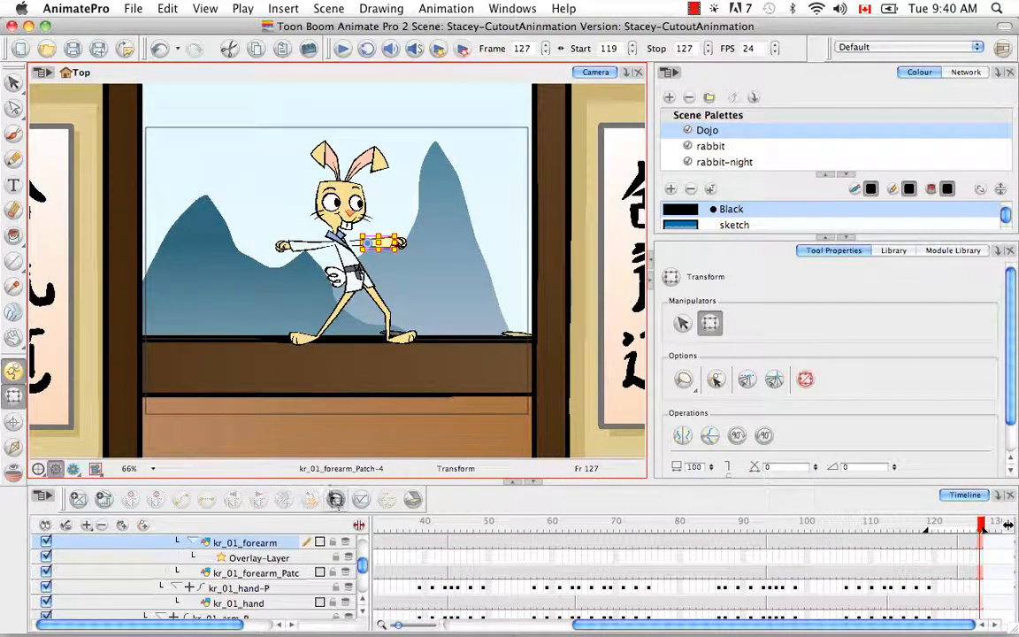
scroll(363, 603, "up", 2)
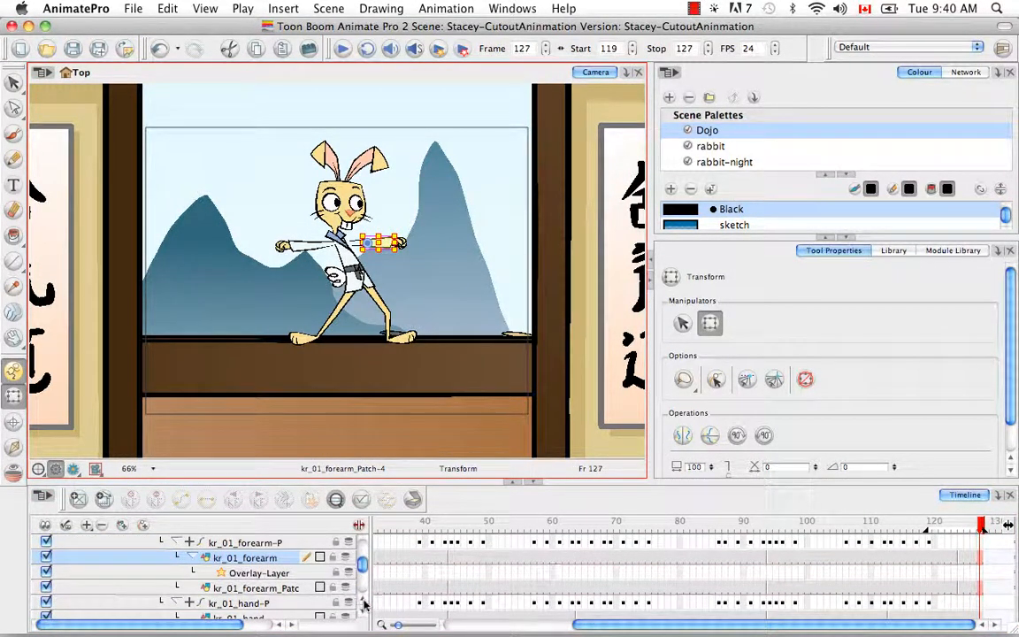
left_click(243, 559)
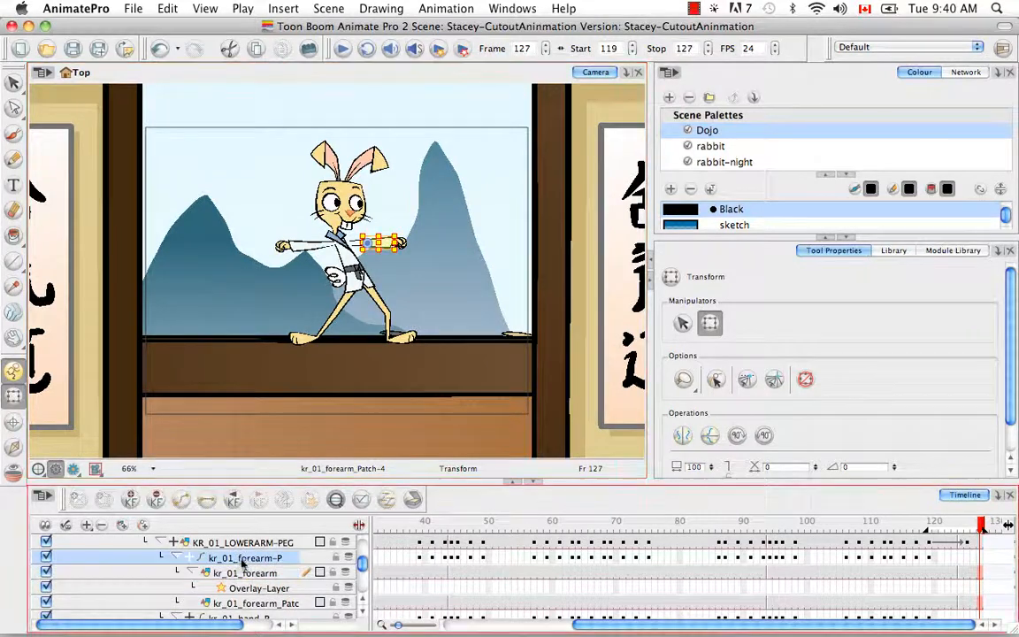
left_click(182, 560)
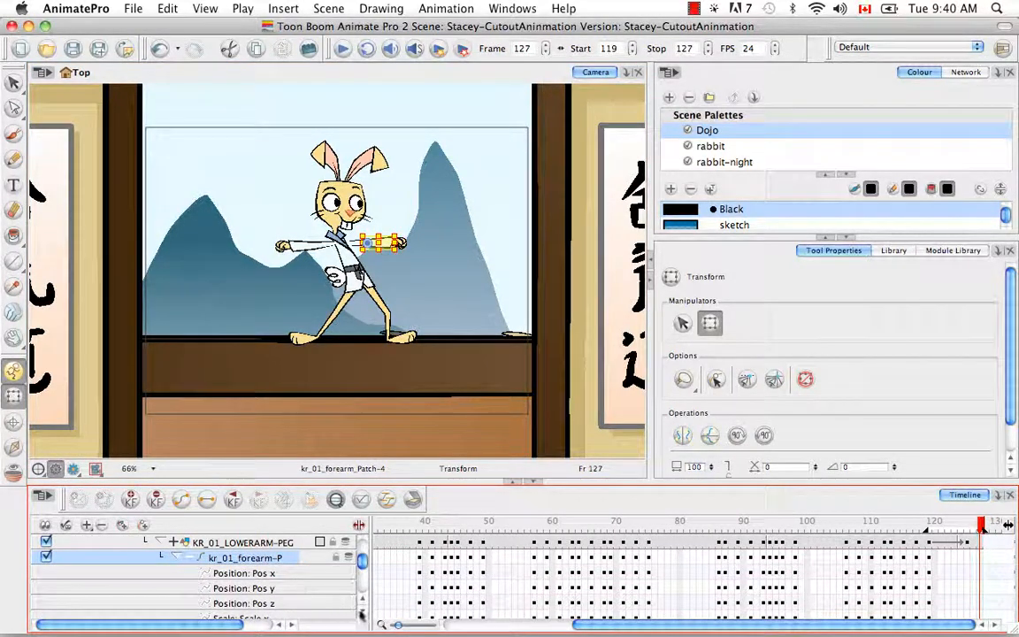
scroll(362, 613, "down", 5)
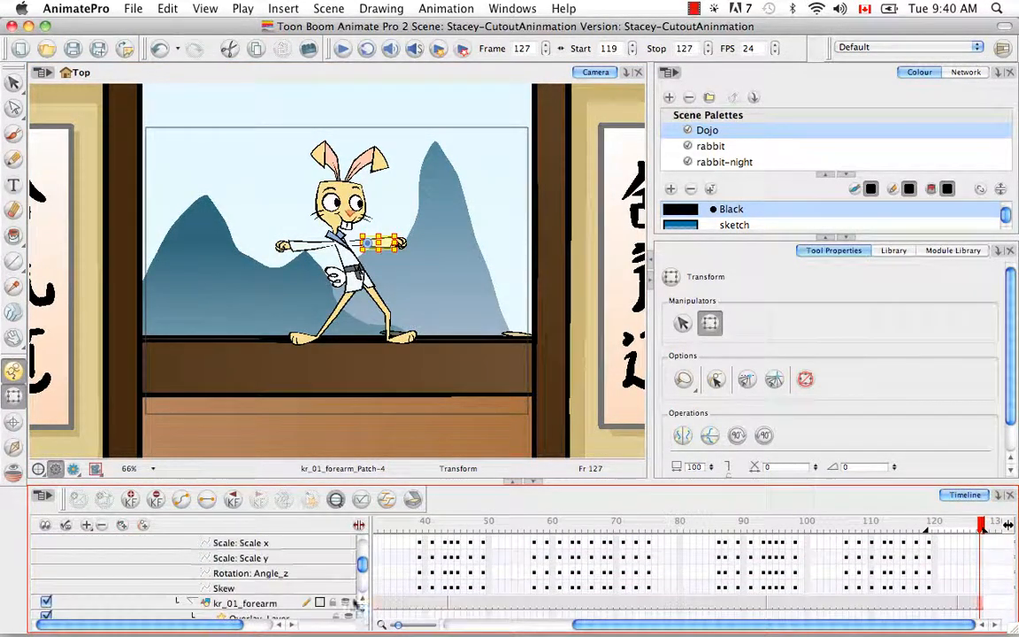
Select the forearm's parent peg KR_01_LOWERARM-PEG and collapse the functions and child layers of kr_01_forearm-P.
key("b")
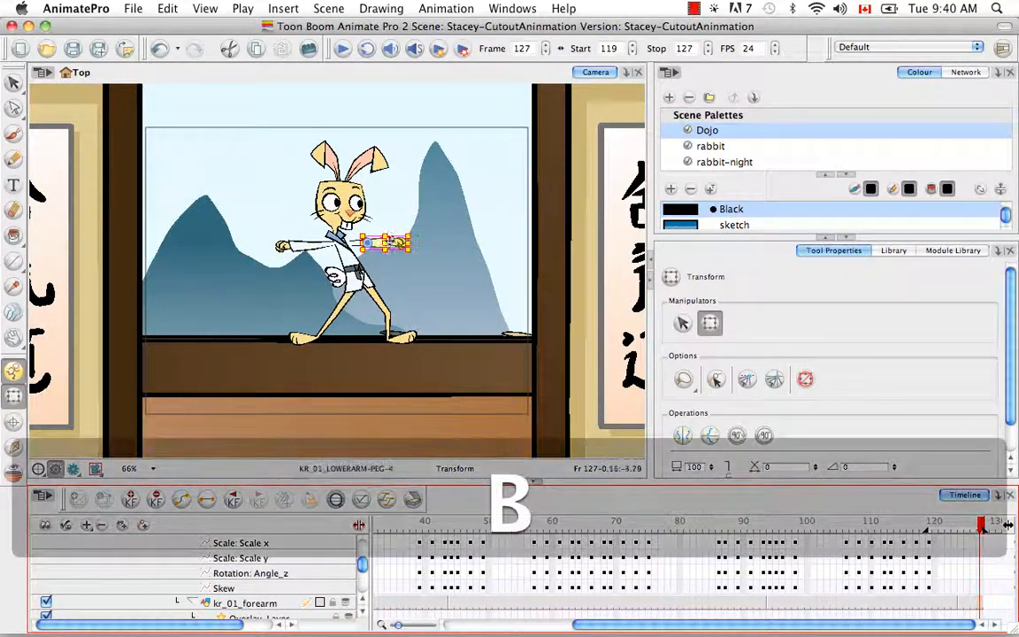
scroll(362, 602, "up", 4)
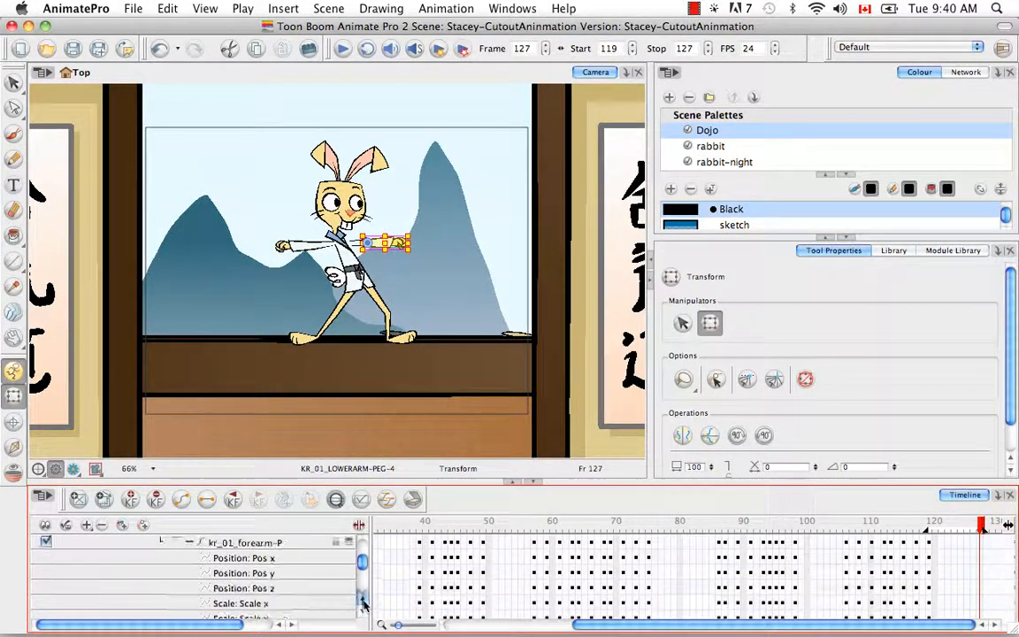
scroll(362, 602, "up", 2)
left_click(189, 572)
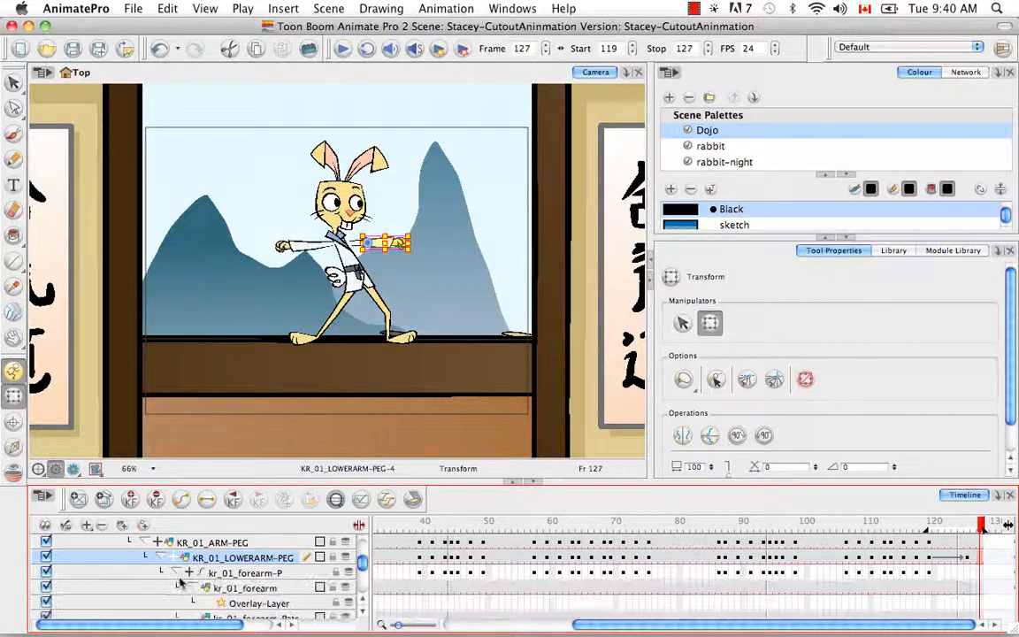
left_click(176, 572)
Open KR_01_LOWERARM-PEG's Rotation: Angle_z function in the Bezier Editor and bring its curve around frame 119 into close view.
left_click(170, 558)
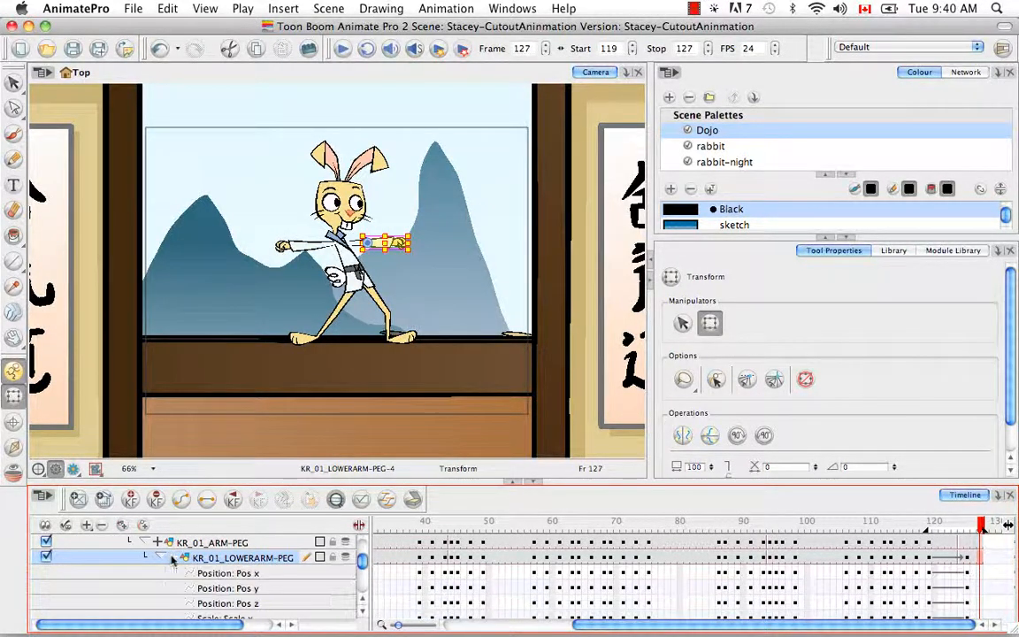
scroll(361, 610, "down", 2)
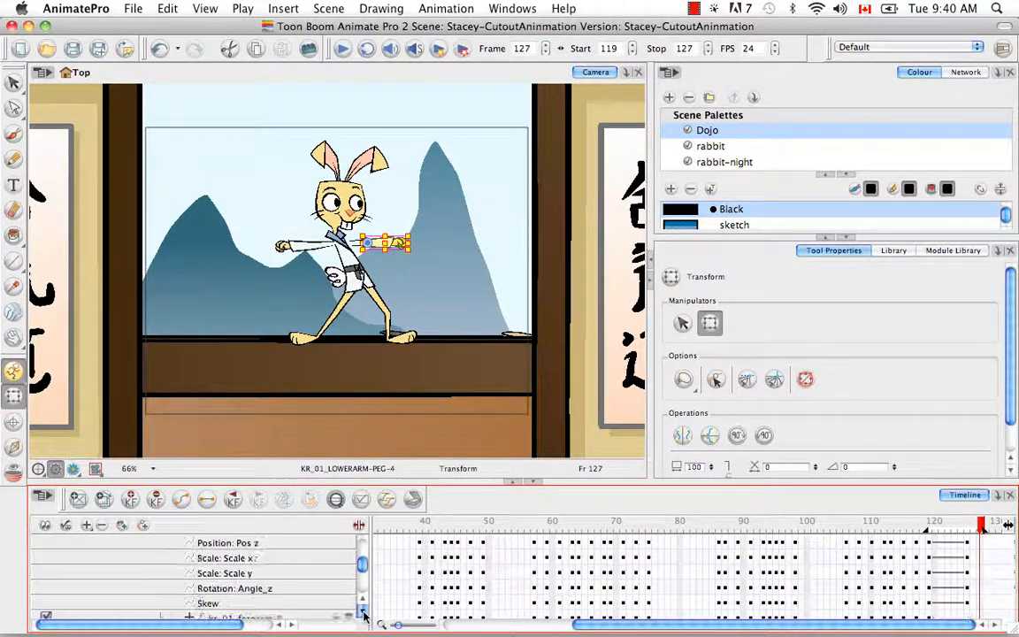
left_click(292, 590)
double_click(291, 589)
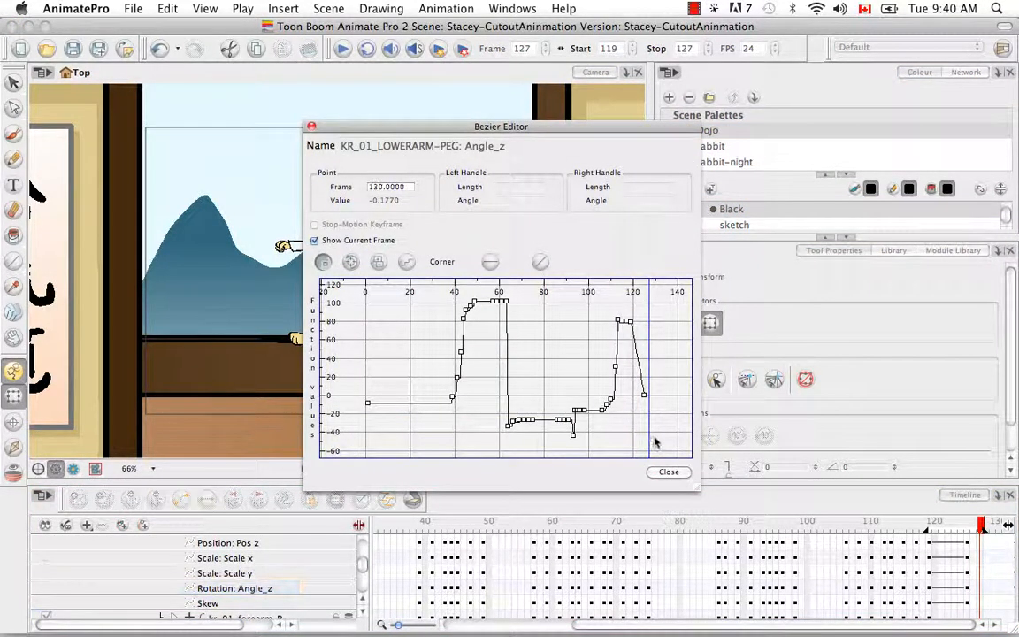
key("super+equal")
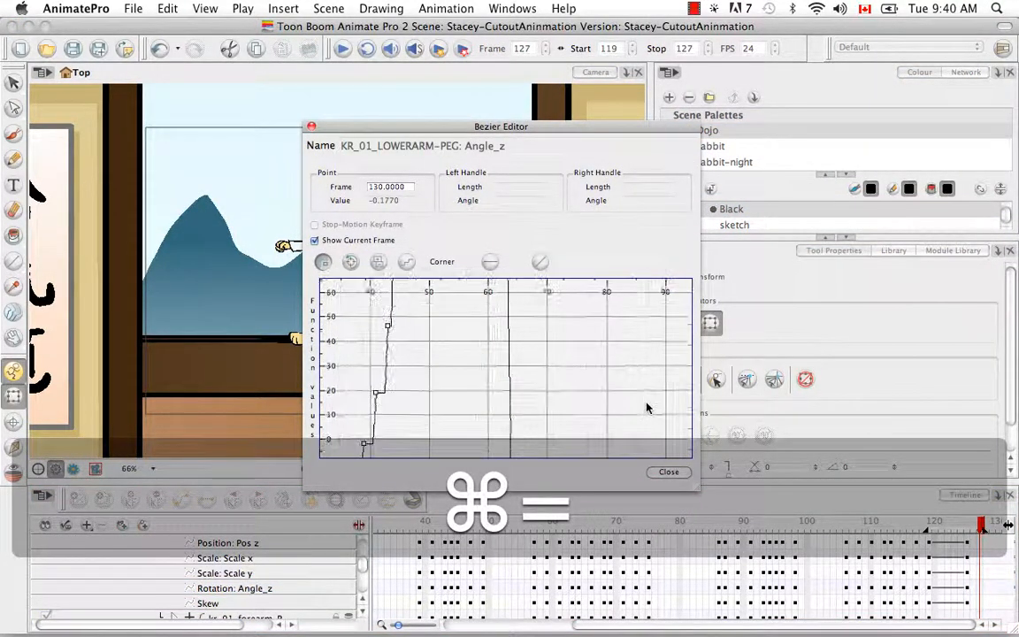
key("space")
left_click_drag(587, 335, 519, 411)
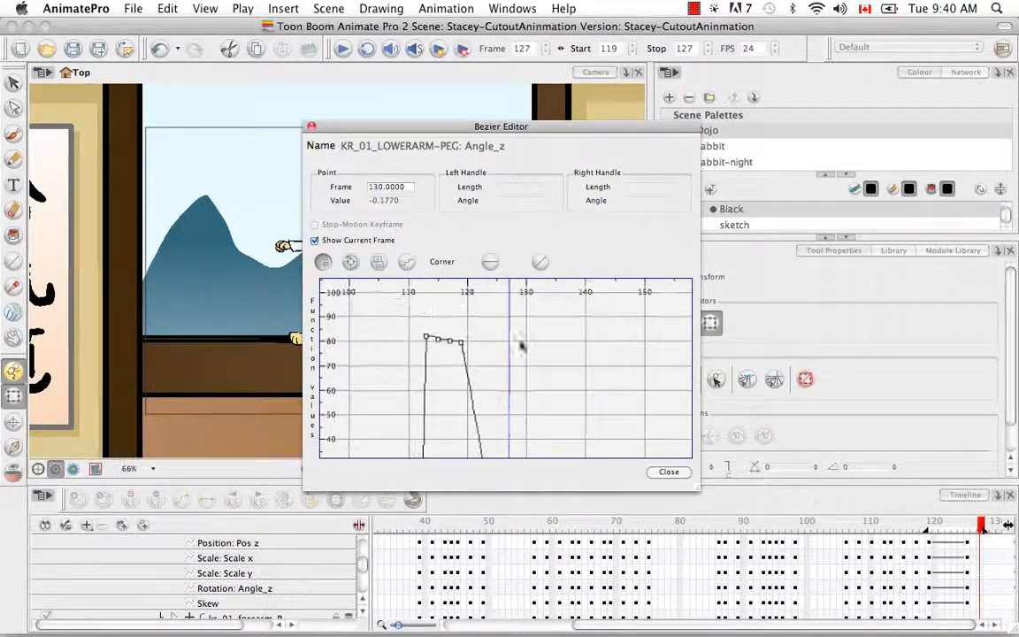
Return to frame 119, place the Bezier Editor clear of the rabbit, and play back the lower arm's current motion.
left_click_drag(982, 542, 929, 532)
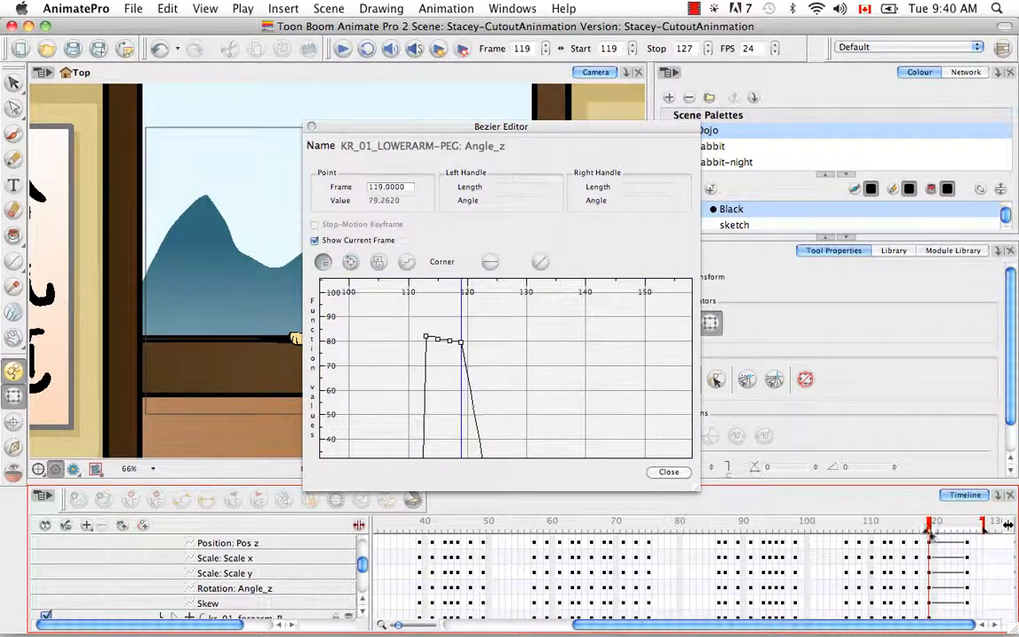
left_click_drag(573, 128, 752, 67)
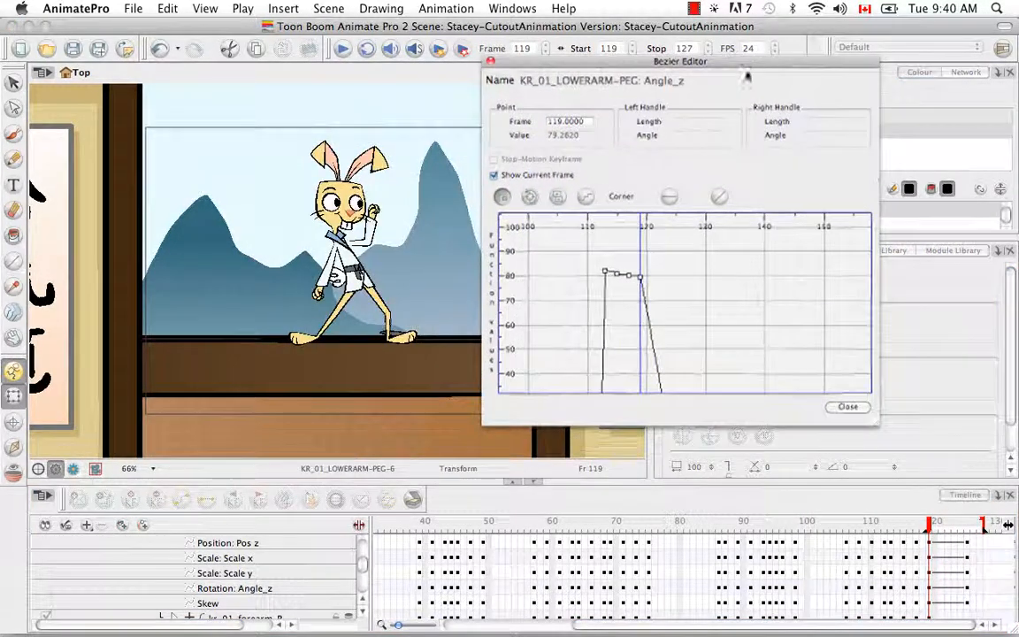
left_click(343, 49)
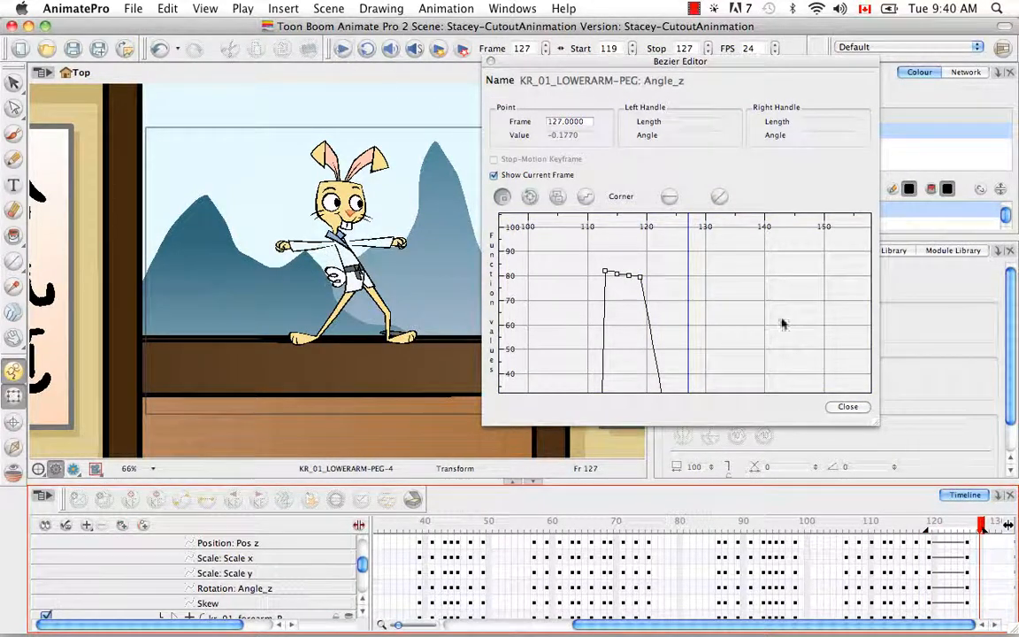
Raise the frame 125 point's left handle nearly vertical, flatten the frame 119 point's right handle to length about 3.5 and angle about -5.3, and preview.
key("space")
left_click_drag(718, 351, 706, 283)
left_click(669, 380)
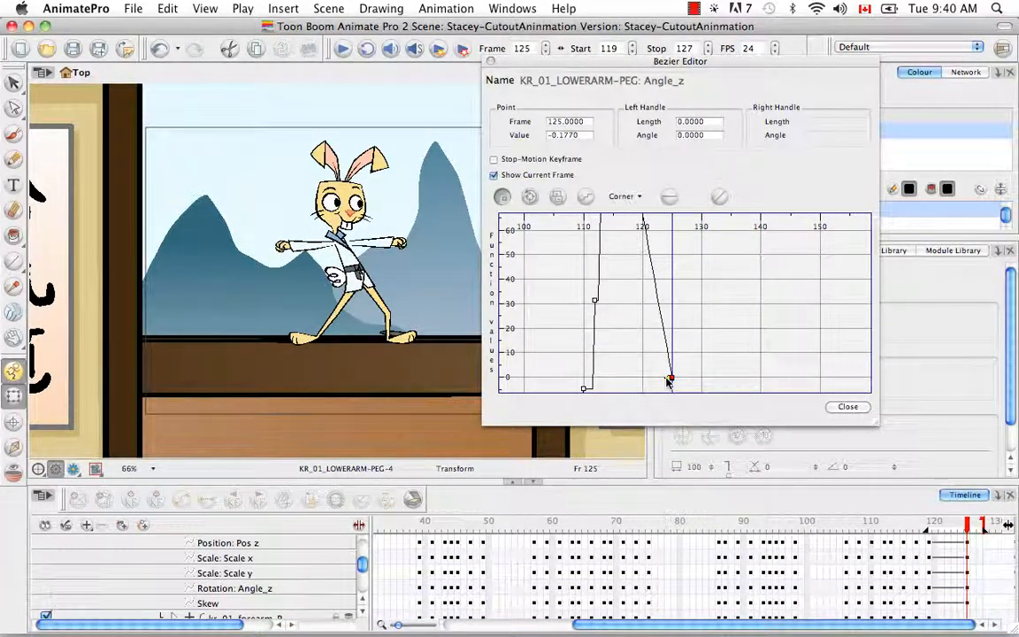
left_click_drag(669, 380, 654, 272)
key("space")
key("space")
left_click_drag(690, 340, 689, 261)
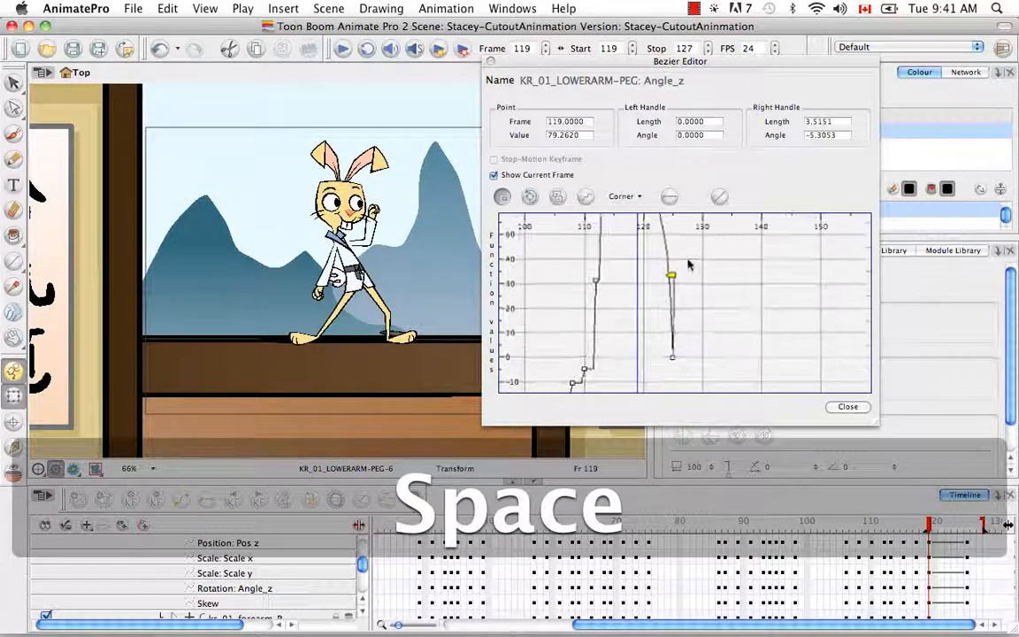
left_click(342, 49)
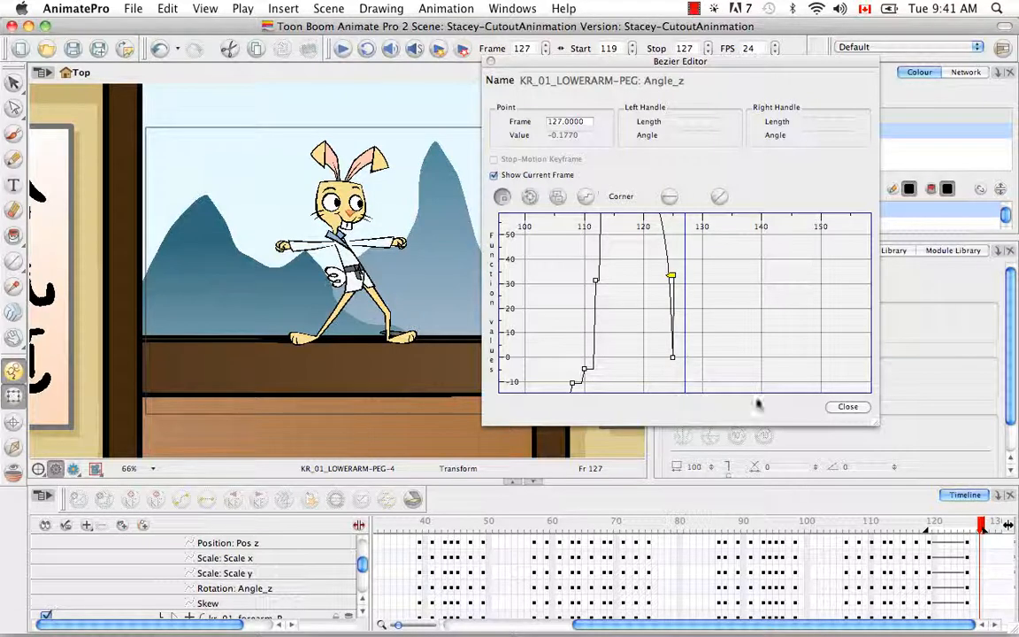
Close the Bezier Editor and collapse KR_01_LOWERARM-PEG's functions and the MASTER-PEG layer hierarchy.
left_click(847, 407)
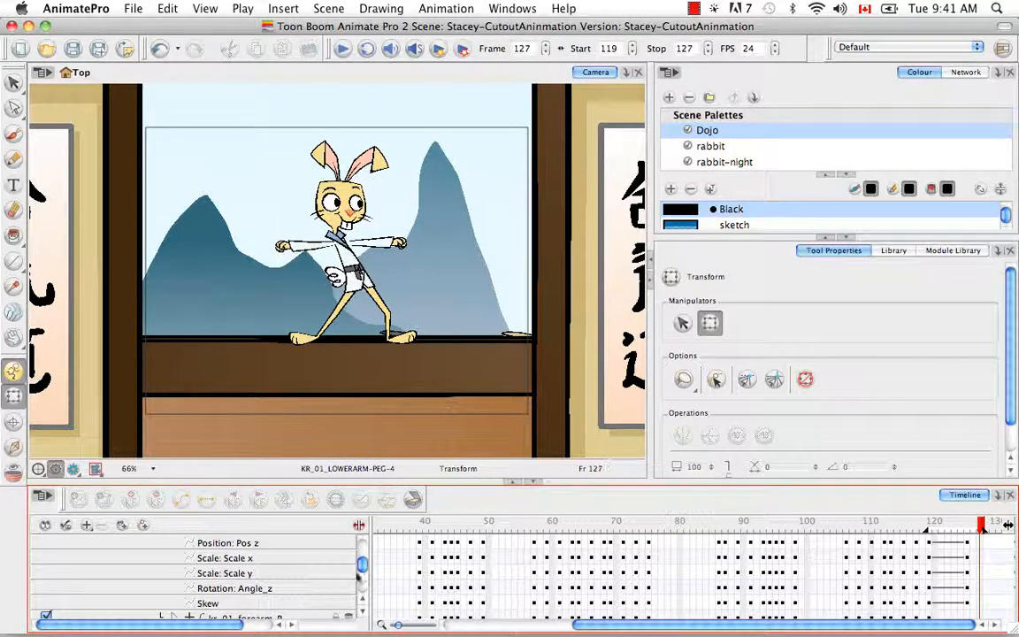
left_click_drag(362, 567, 361, 547)
left_click(173, 576)
left_click(98, 547)
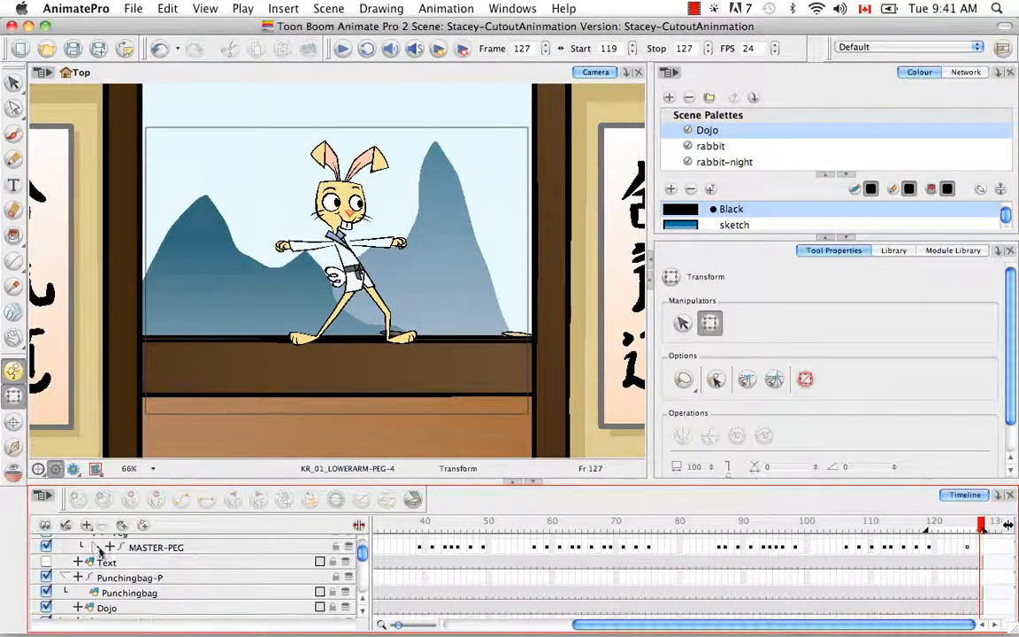
Make MASTER-PEG's frame 119 keyframe a motion keyframe and move the whole rabbit horizontally to the right at frame 125.
left_click(931, 548)
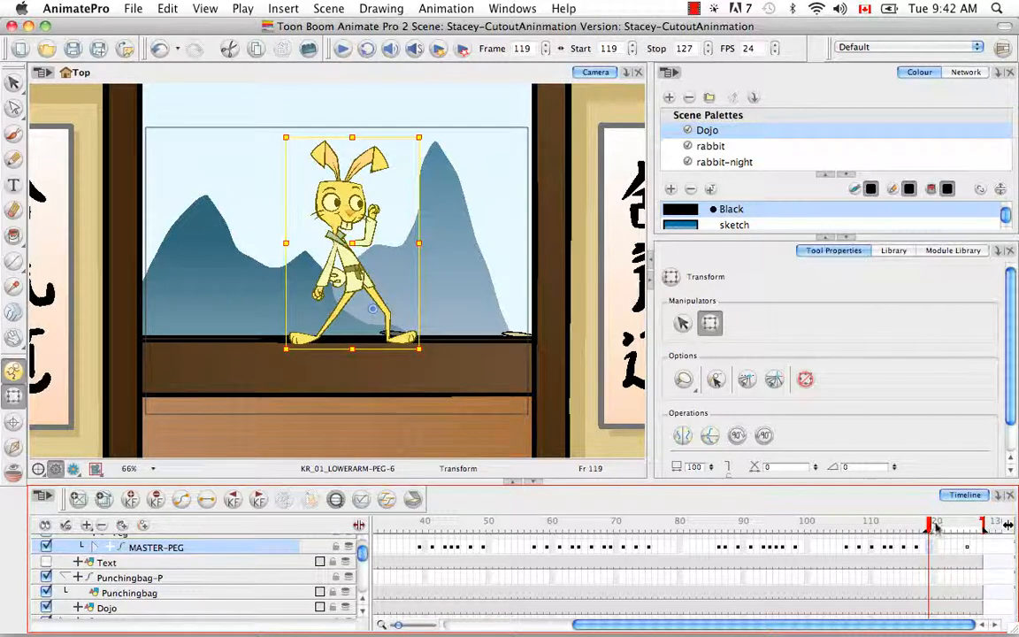
left_click_drag(935, 526, 966, 526)
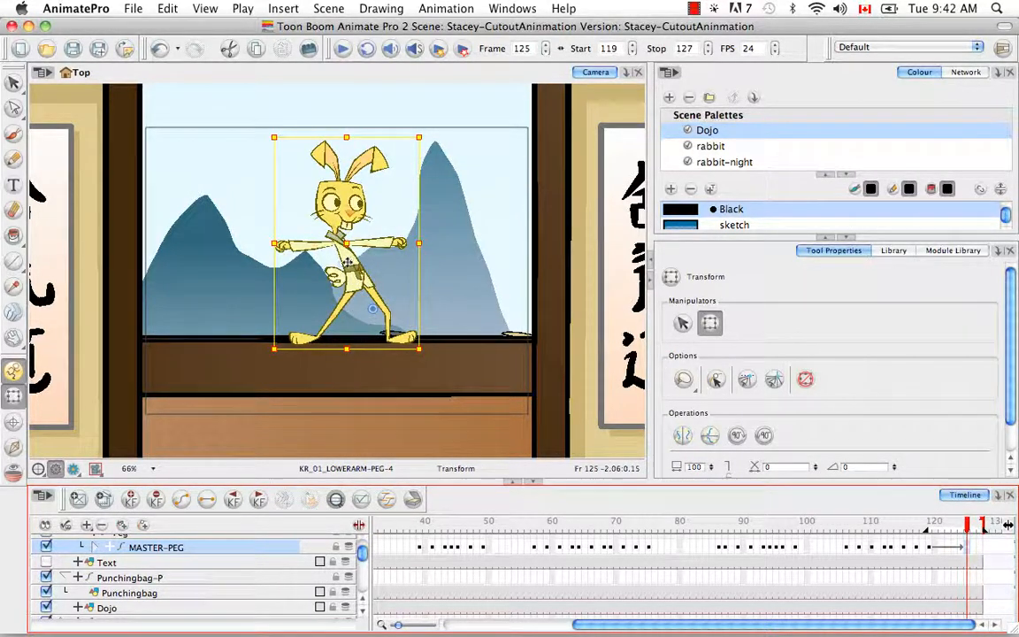
left_click_drag(351, 259, 409, 260)
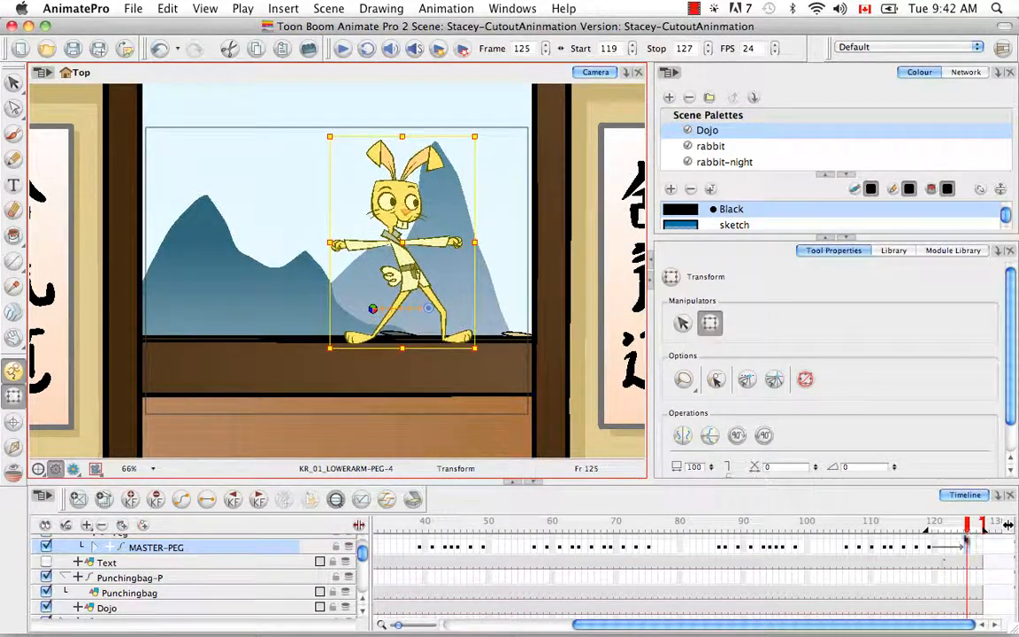
Return to frame 119 and play back the rabbit's slide between frames 119 and 125.
left_click(964, 529)
left_click_drag(965, 529, 928, 527)
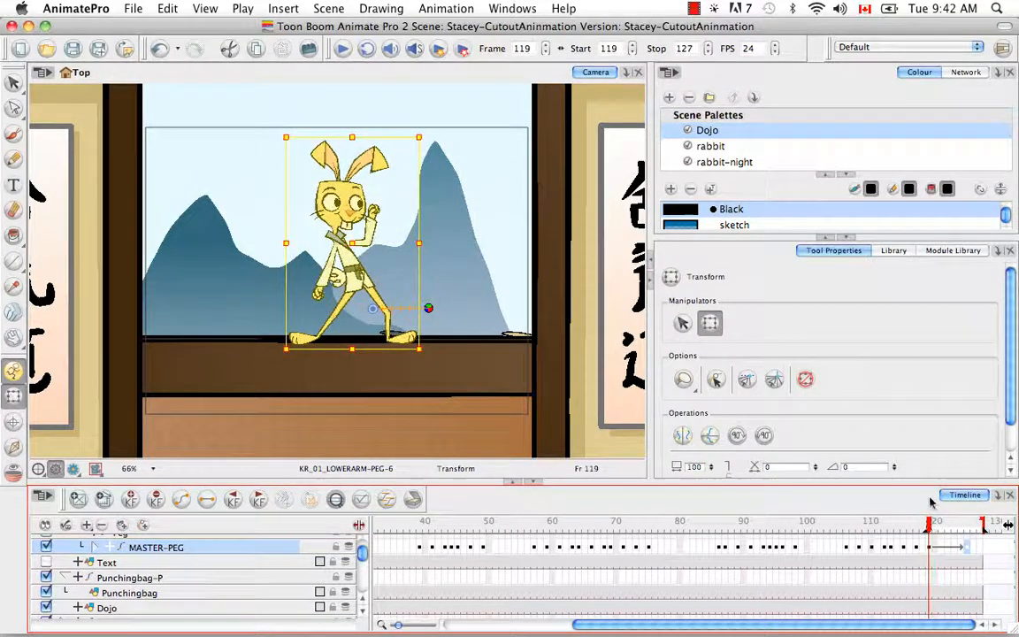
left_click(342, 49)
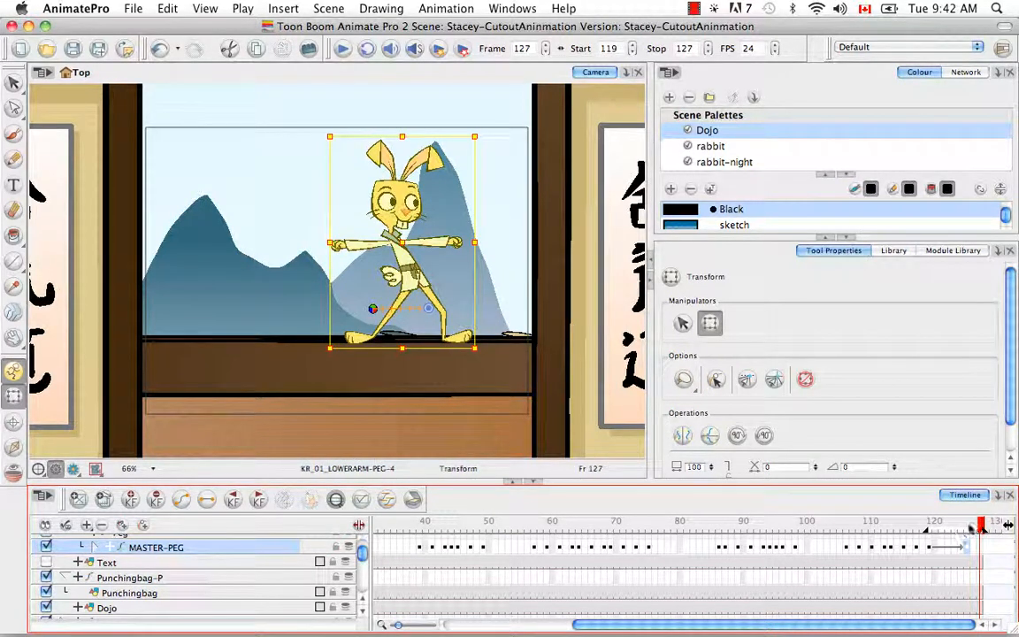
Return to frame 119, expand MASTER-PEG to select its child layers' keyframes at that frame, and collapse the hierarchy again.
left_click_drag(980, 528, 928, 528)
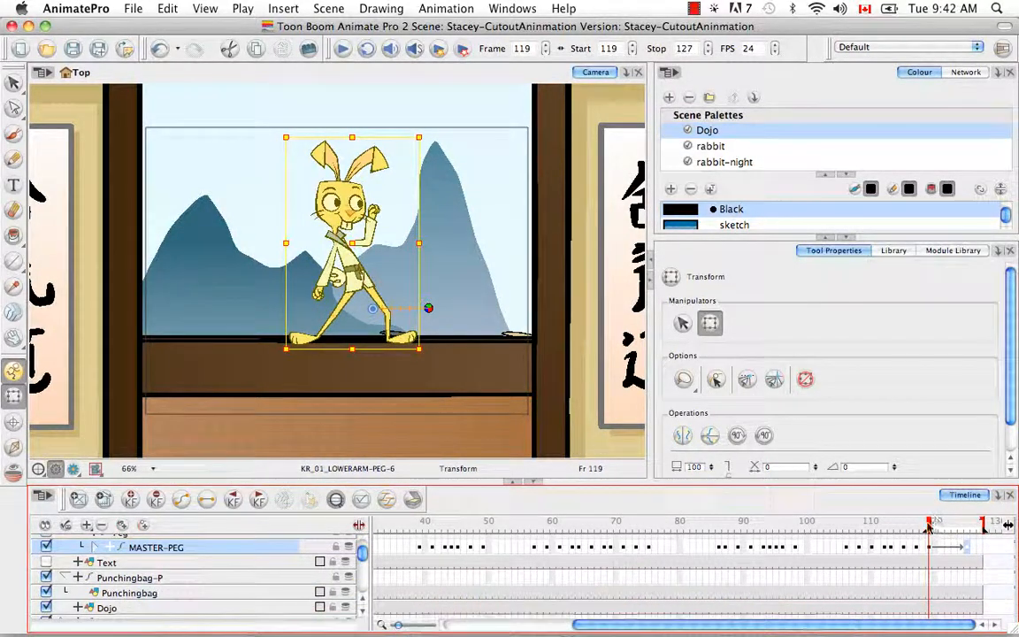
left_click(96, 548)
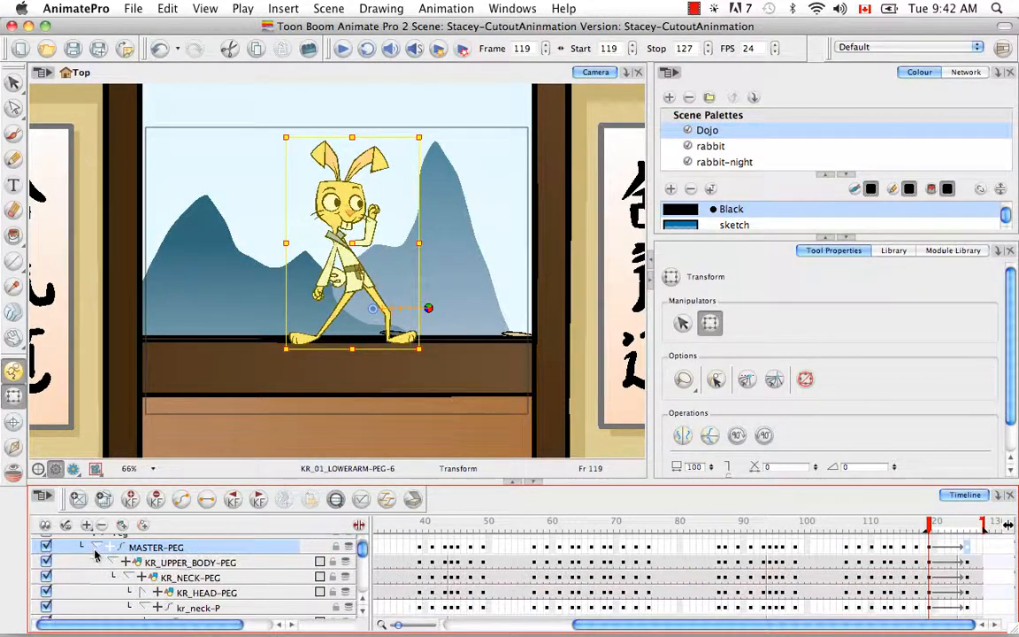
left_click(931, 548)
left_click(929, 609, "shift")
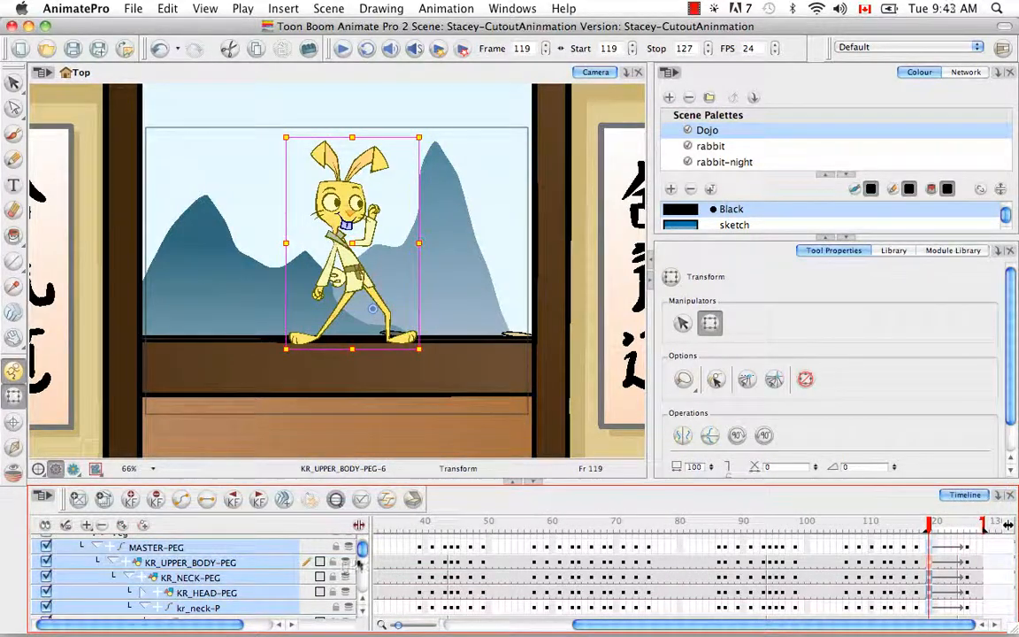
left_click(95, 549)
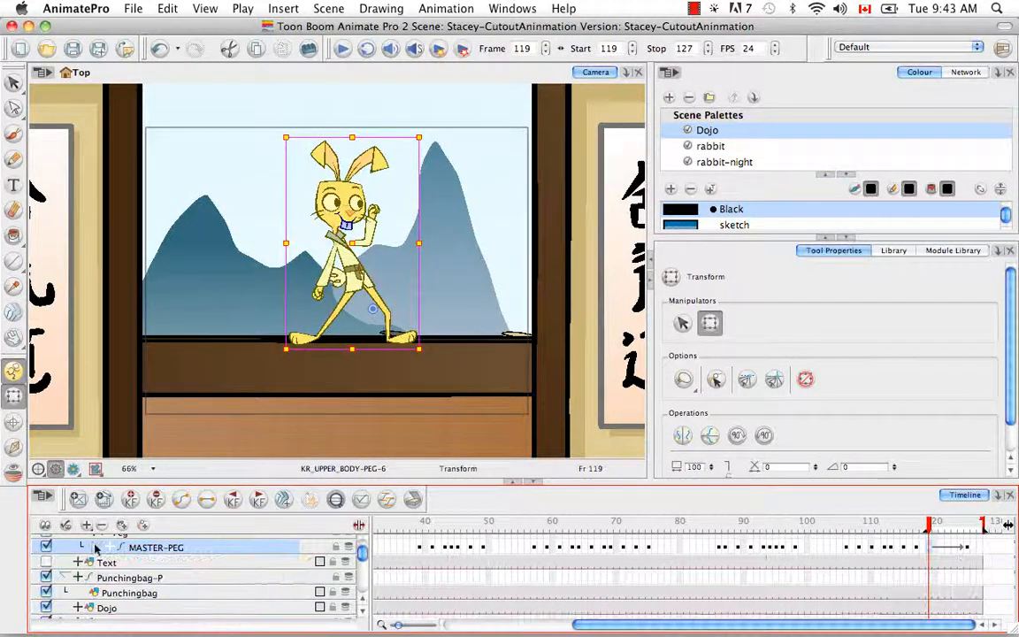
Select the collapsed MASTER-PEG's frame 119 keyframe and open Set Ease for Multiple Parameters for it.
left_click(927, 548)
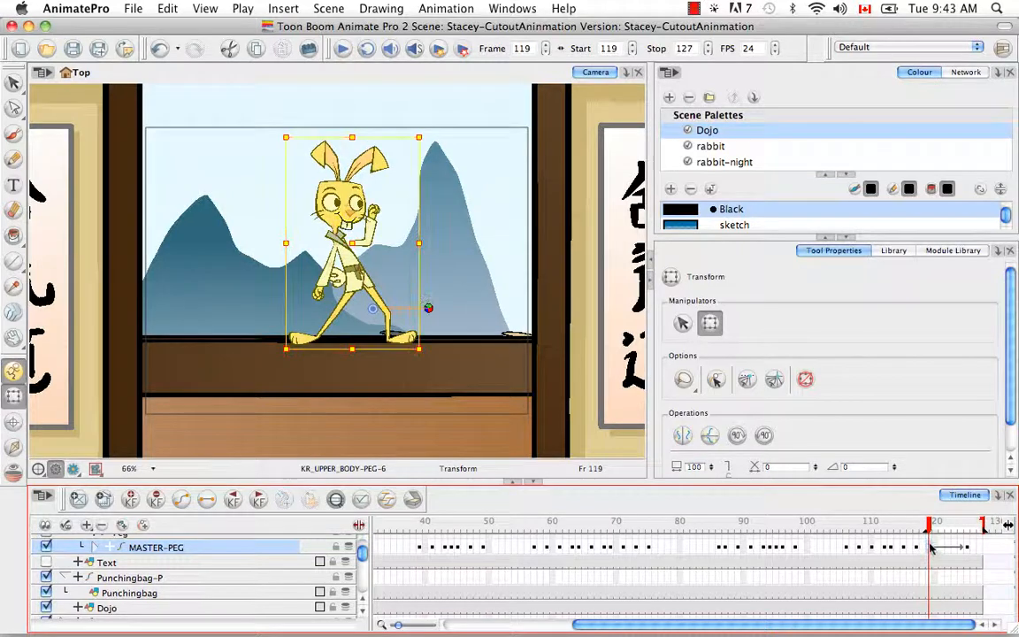
left_click(979, 549)
left_click(936, 548)
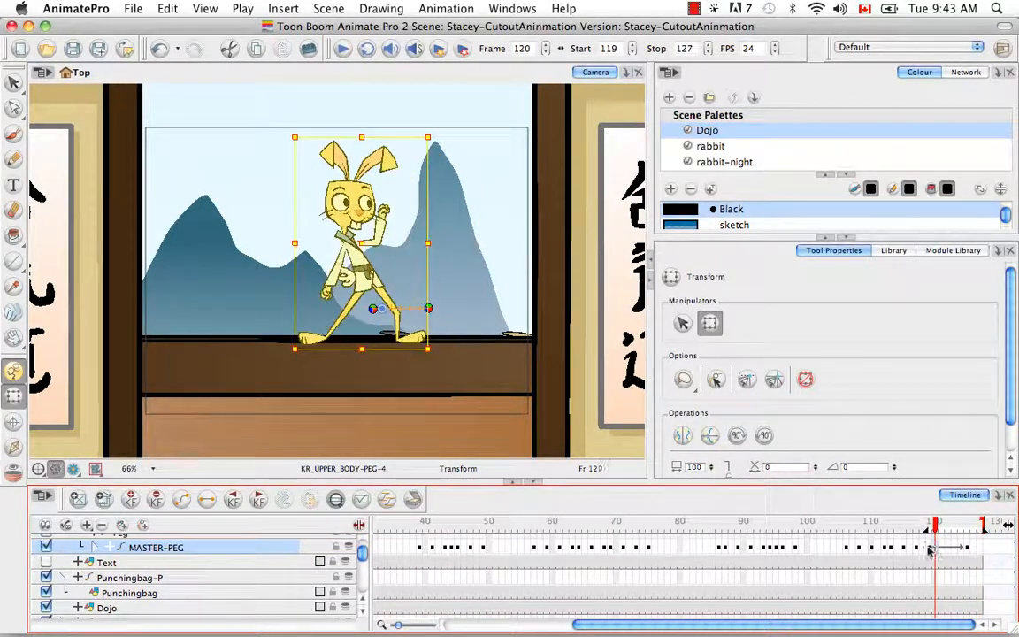
left_click(929, 548)
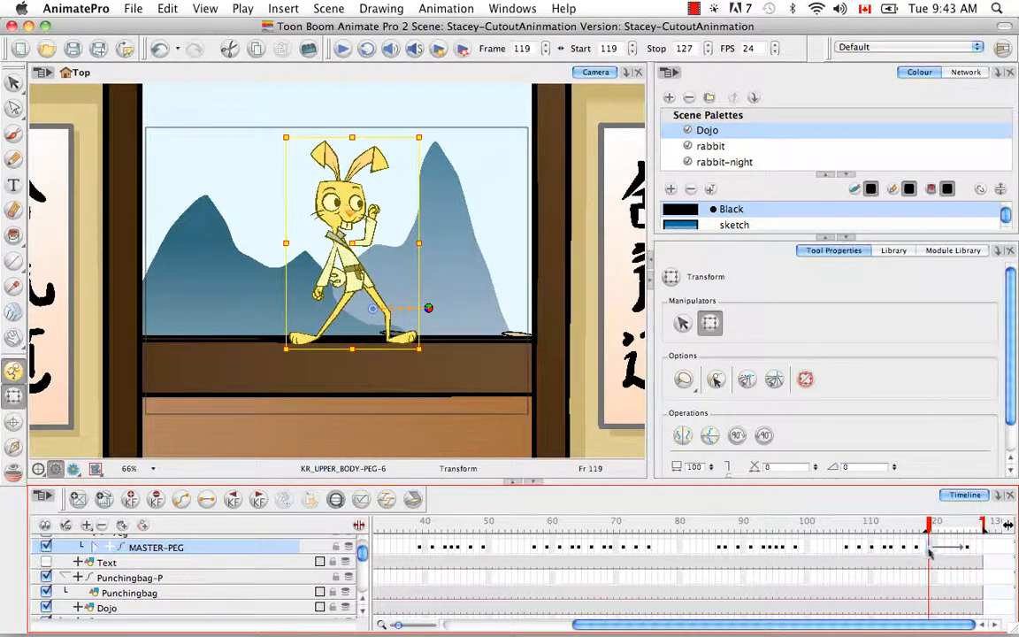
right_click(930, 548)
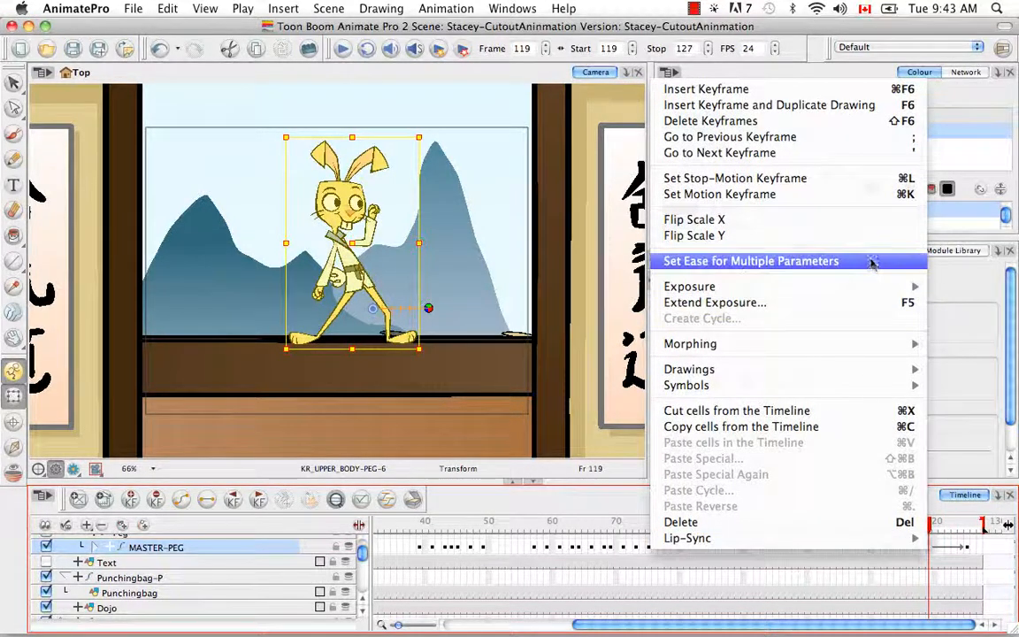
left_click(873, 267)
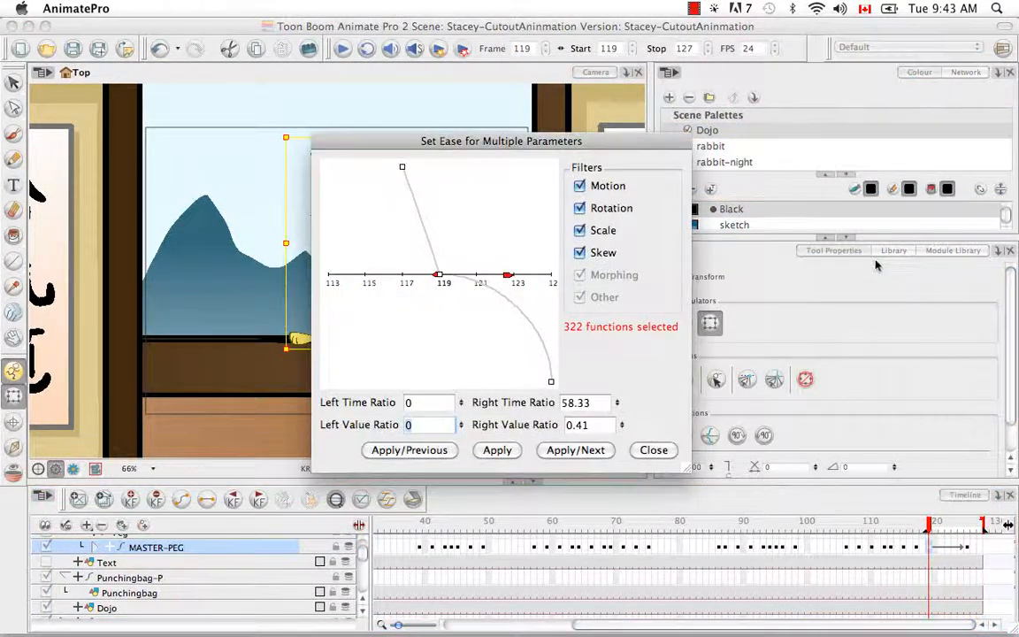
Exclude Skew and Scale from the ease filters, leaving only Motion and Rotation included.
left_click_drag(571, 146, 752, 192)
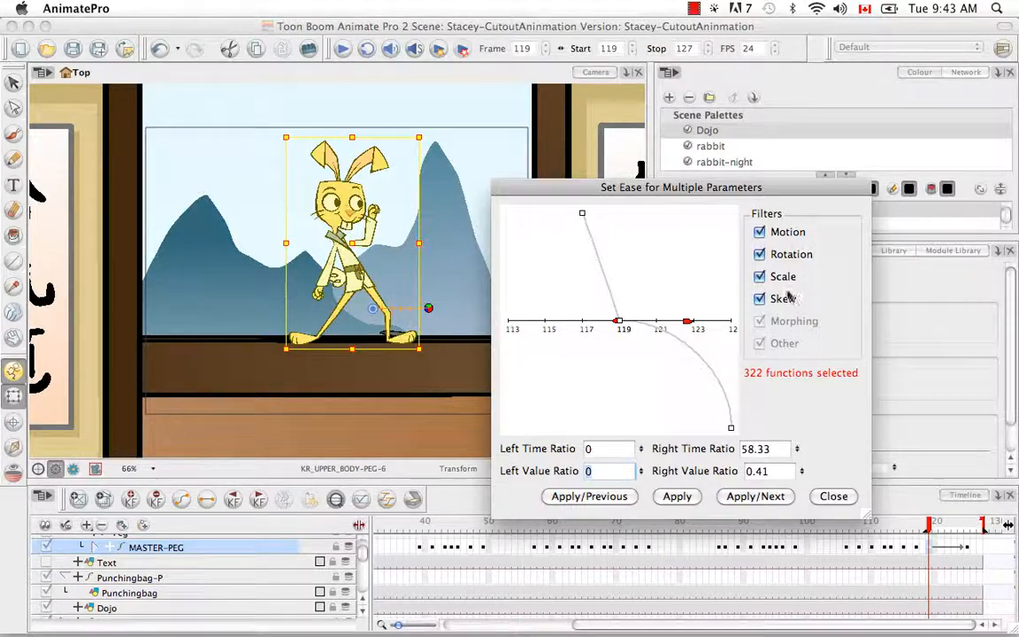
left_click(758, 299)
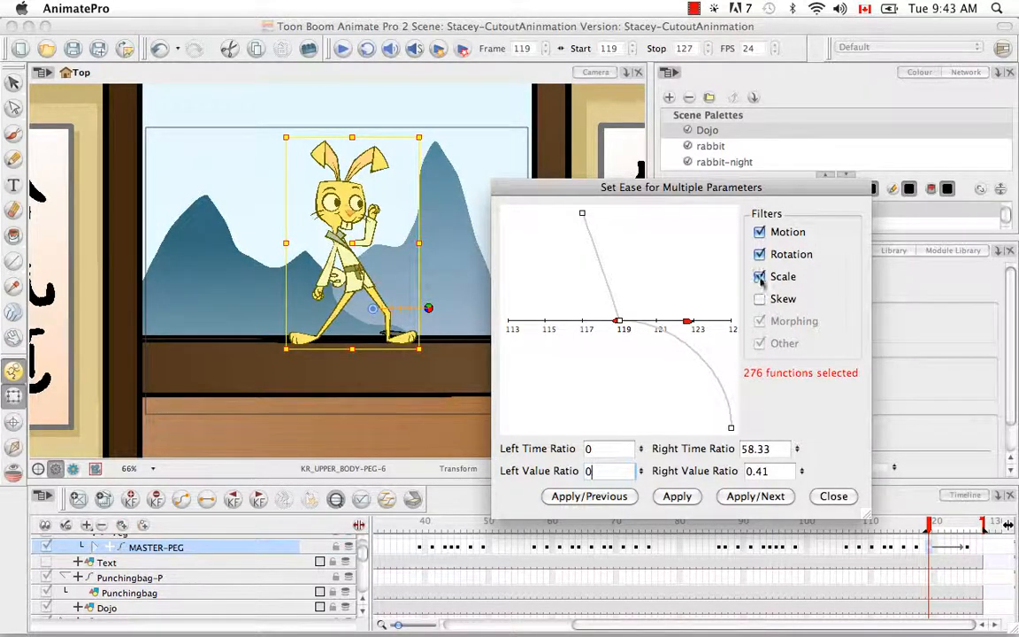
left_click(759, 275)
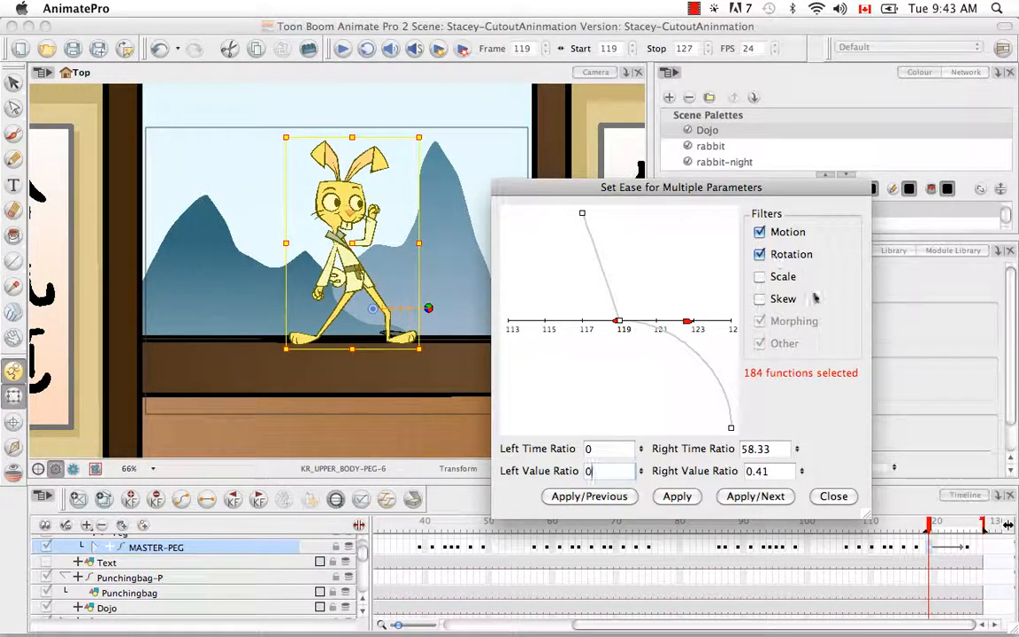
Shape and apply the frame 119 ease with left time ratio 100, left value ratio about -1.48, right time ratio 75.71 and right value ratio 0.
left_click_drag(619, 320, 559, 320)
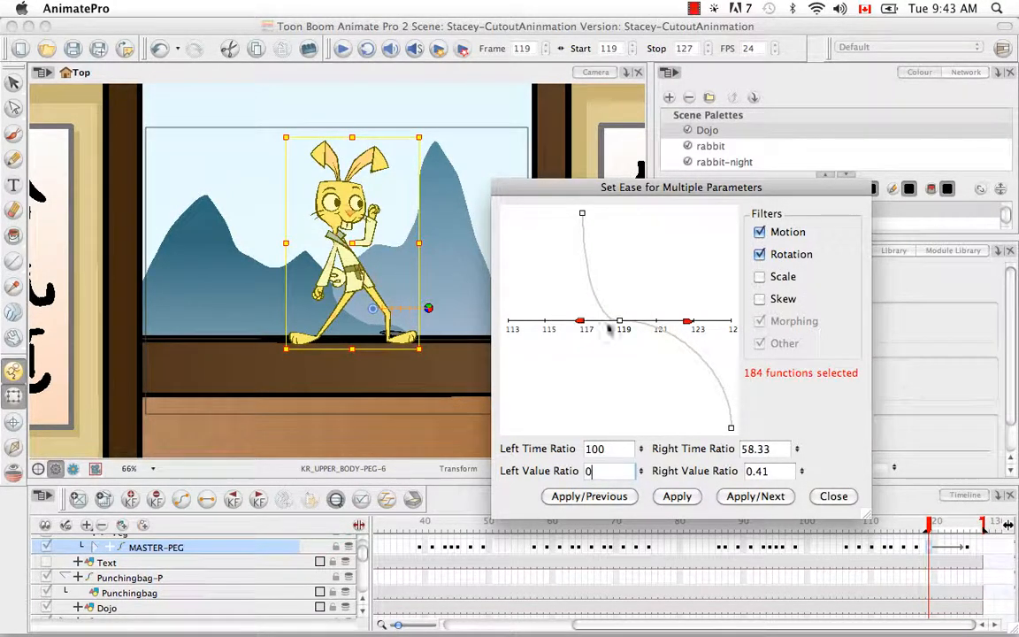
left_click_drag(688, 320, 664, 327)
left_click_drag(579, 323, 580, 277)
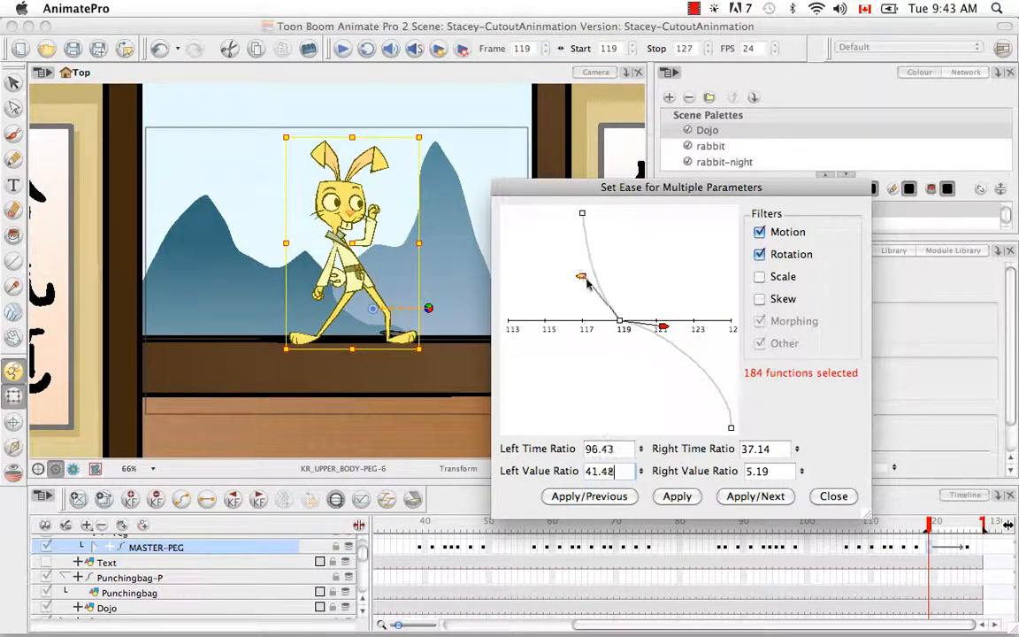
left_click_drag(663, 328, 685, 285)
left_click_drag(581, 279, 537, 341)
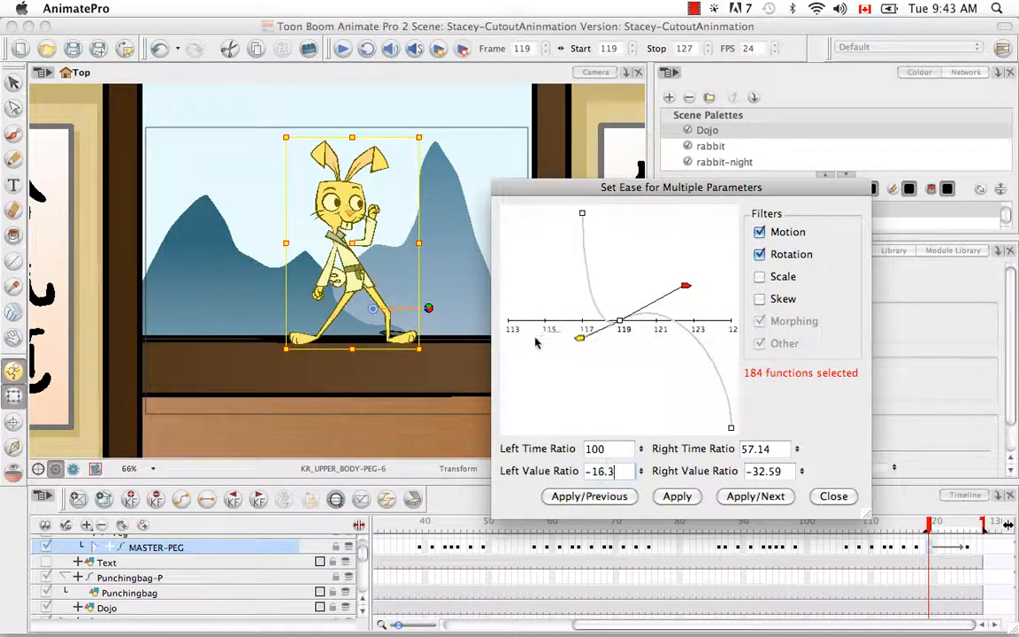
mouse_move(685, 288)
left_mouse_down()
mouse_move(701, 314)
mouse_move(689, 287)
left_mouse_up()
left_click_drag(583, 351, 580, 322)
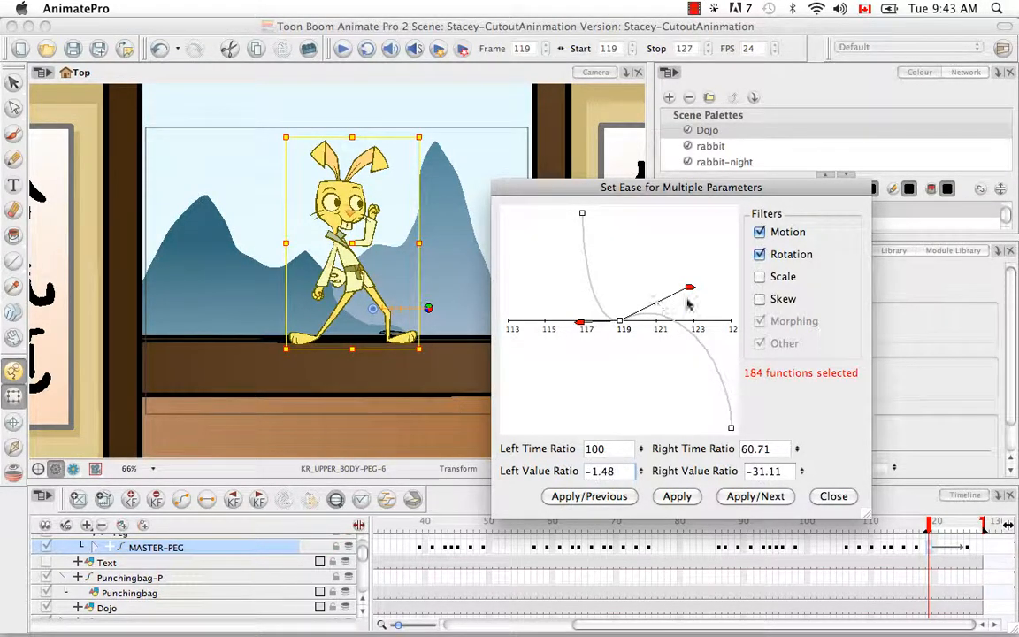
left_click_drag(689, 287, 704, 322)
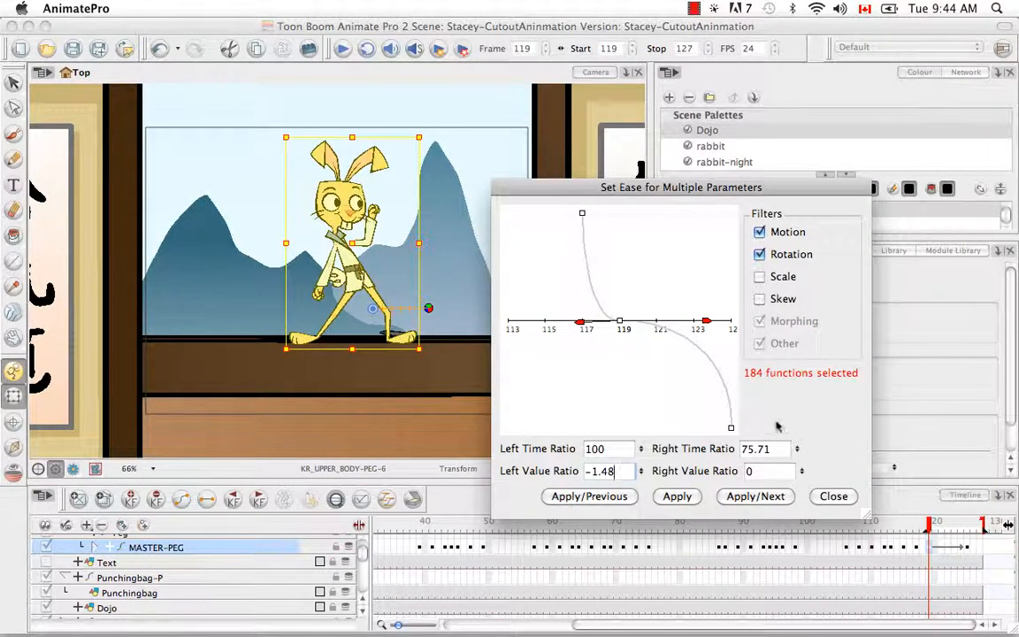
left_click(754, 498)
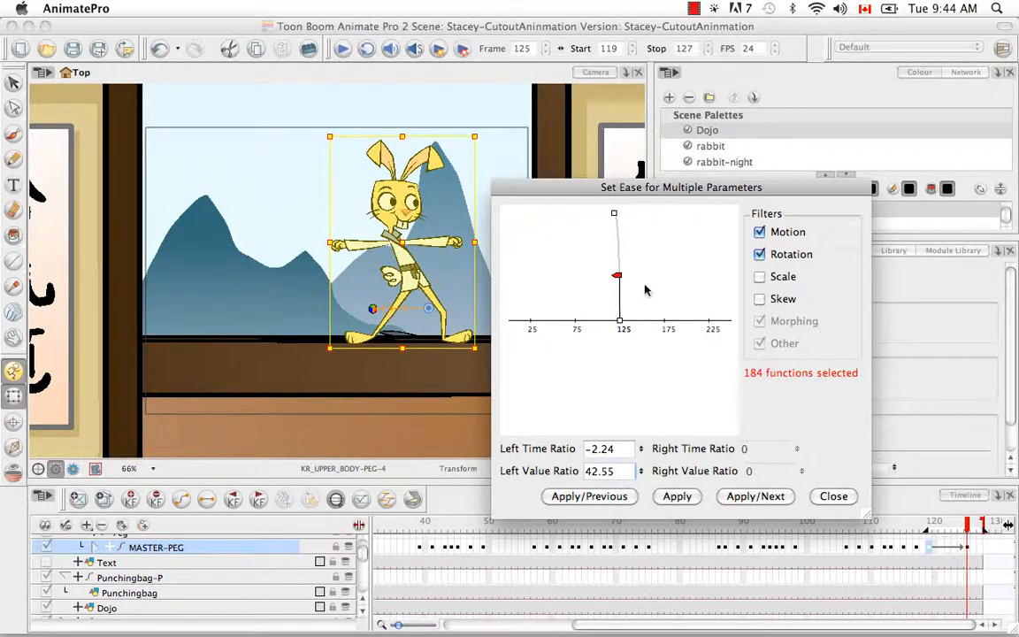
Nudge the frame 125 keyframe's left ease handle slightly outward, apply it back through frame 119, and close the ease dialog.
left_click_drag(617, 277, 614, 275)
left_click(601, 497)
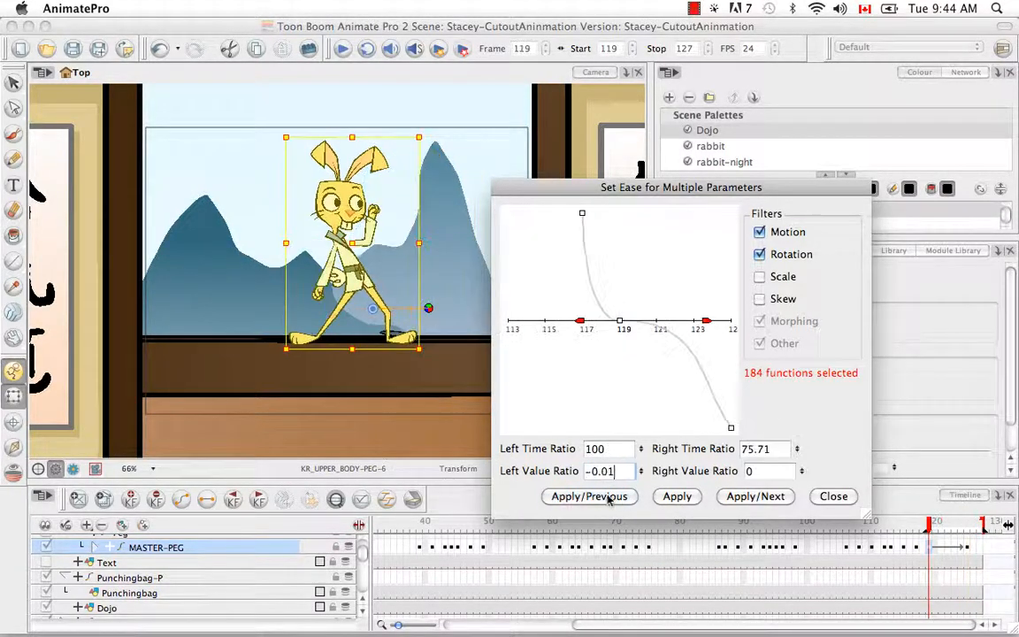
left_click(606, 497)
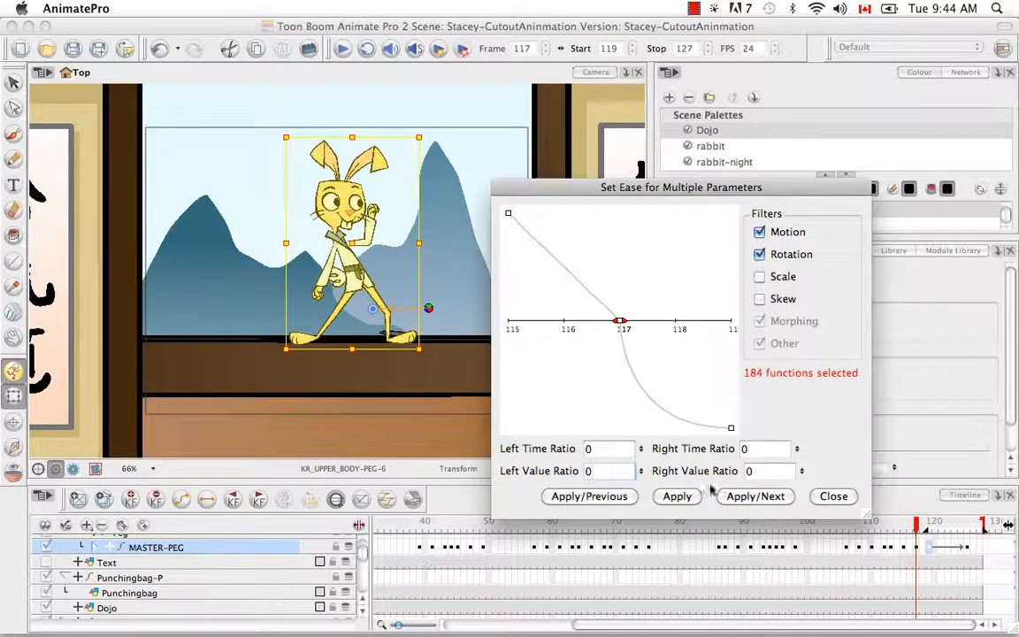
left_click(833, 496)
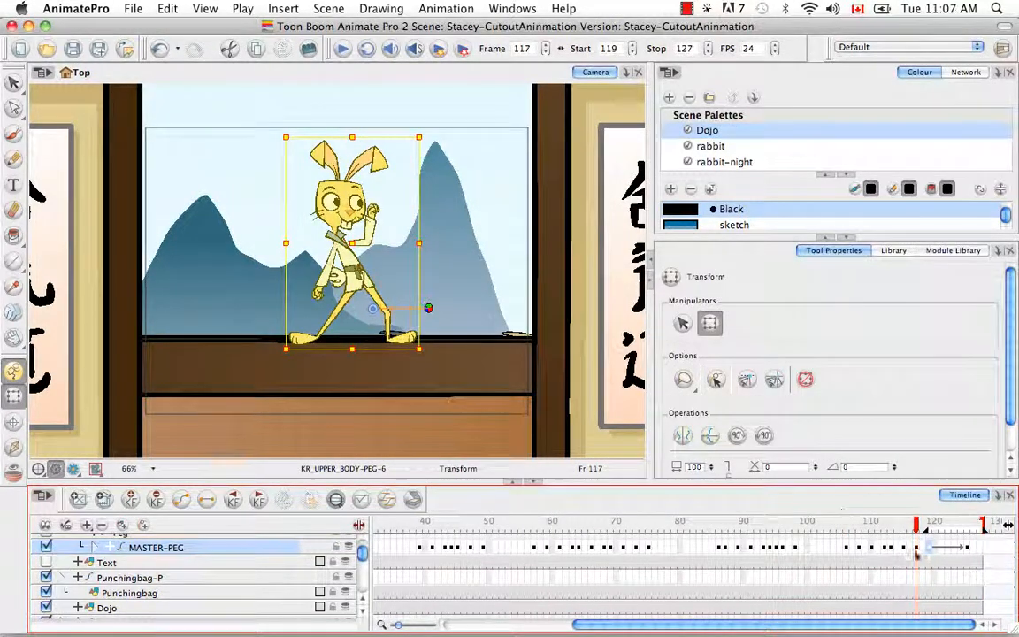
Enlarge the rabbit to 150% in the camera view and reveal MASTER-PEG's separate position functions in the timeline.
left_click(95, 547)
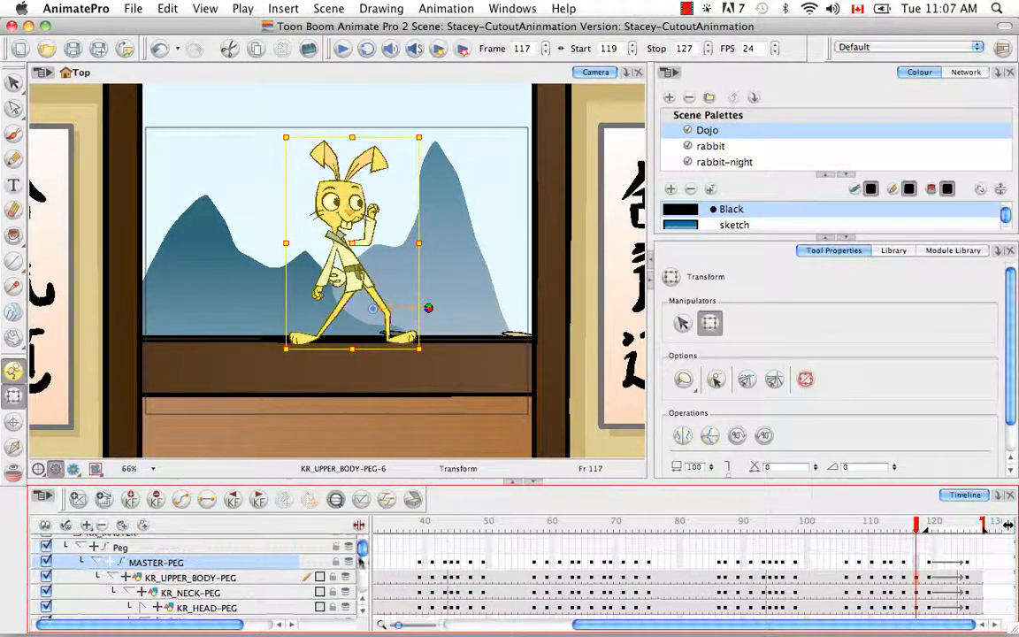
scroll(345, 577, "up", 1)
left_click_drag(368, 527, 280, 527)
key("super+equal")
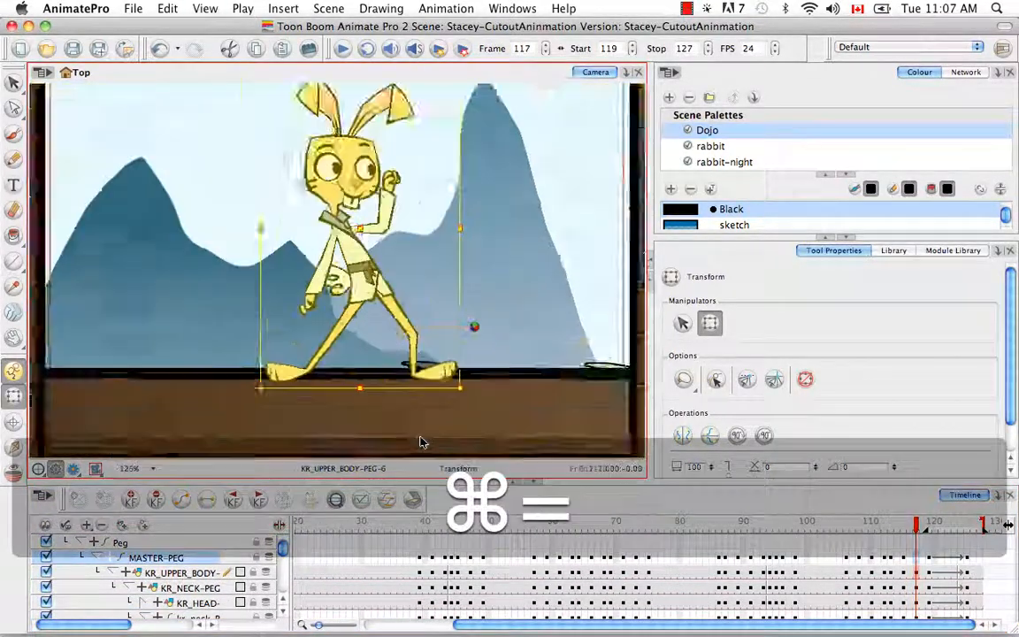
key("super+equal")
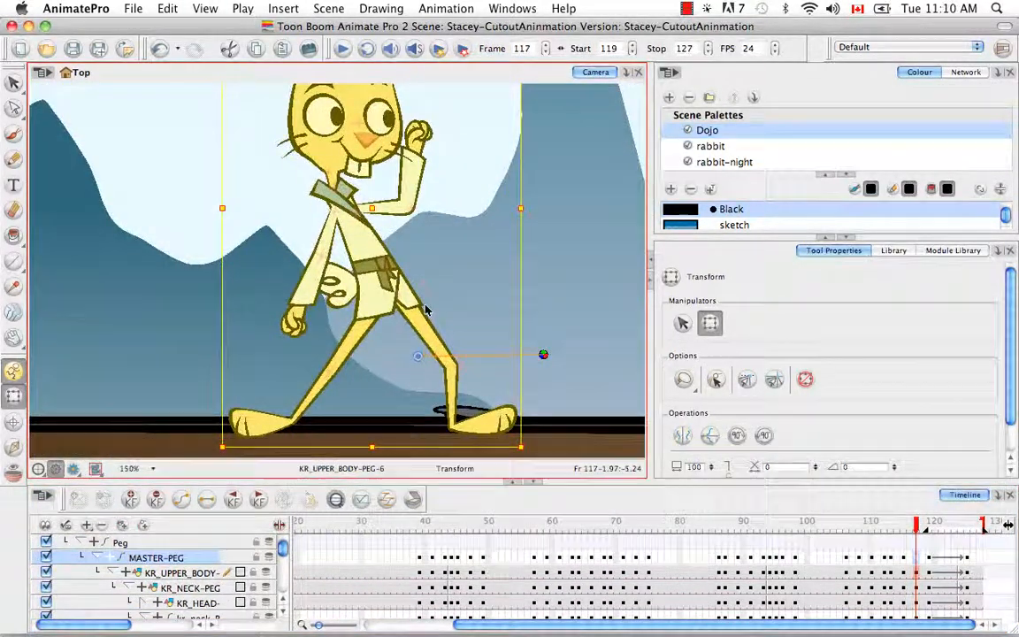
left_click_drag(425, 292, 422, 324)
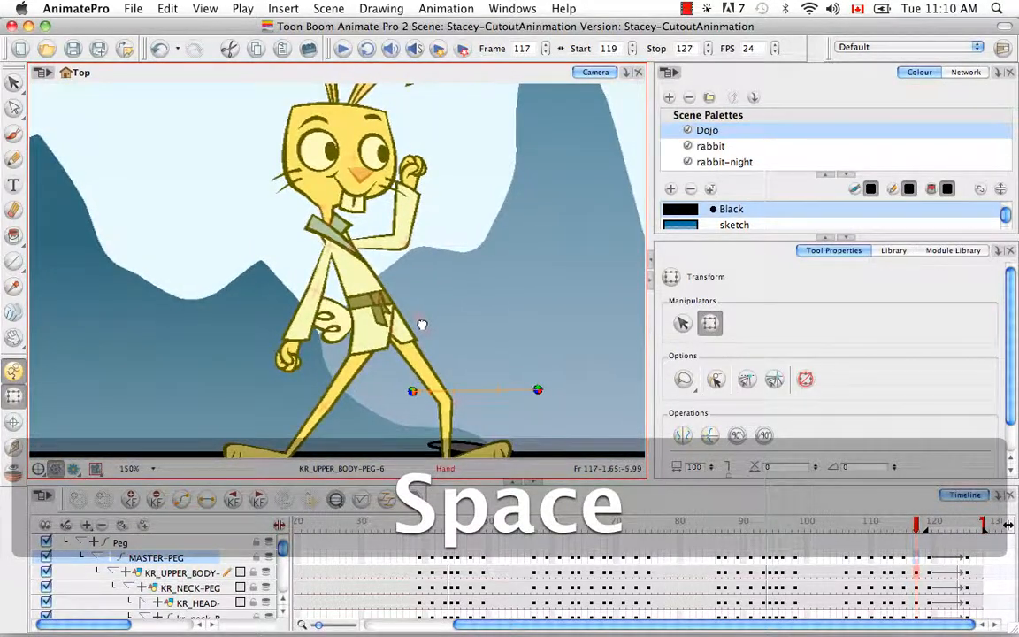
left_click(99, 557)
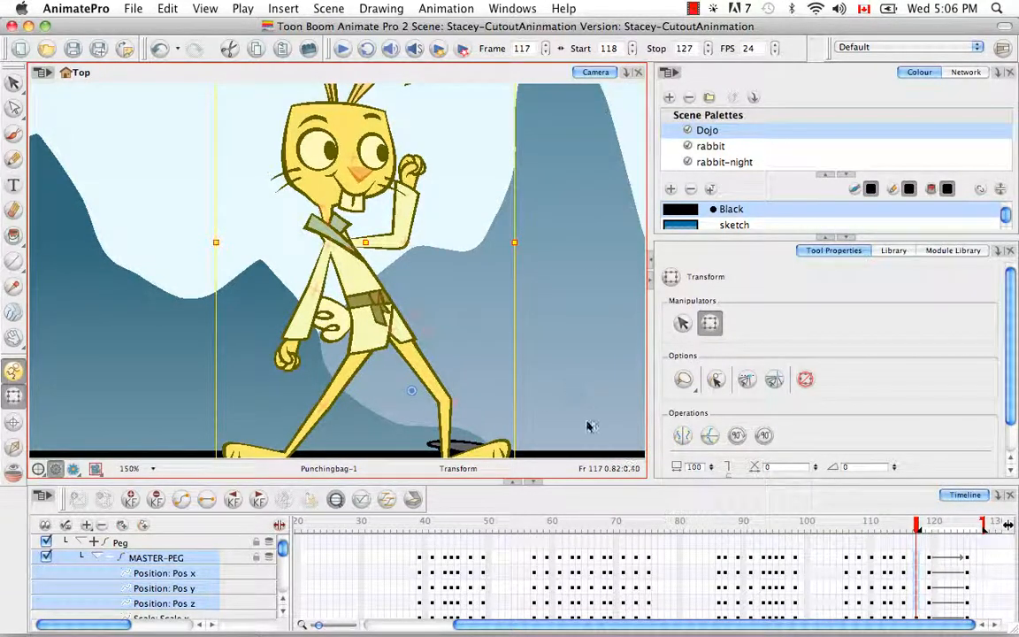
Add a Top view beside the camera view, expand it to full height and magnify it to 200%.
left_click(997, 75)
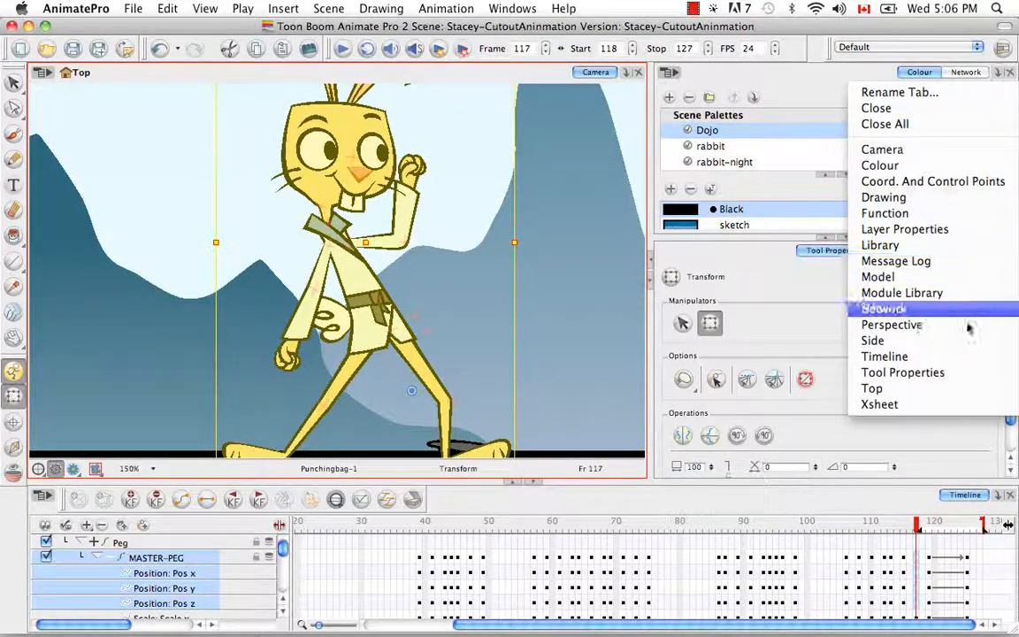
left_click(948, 389)
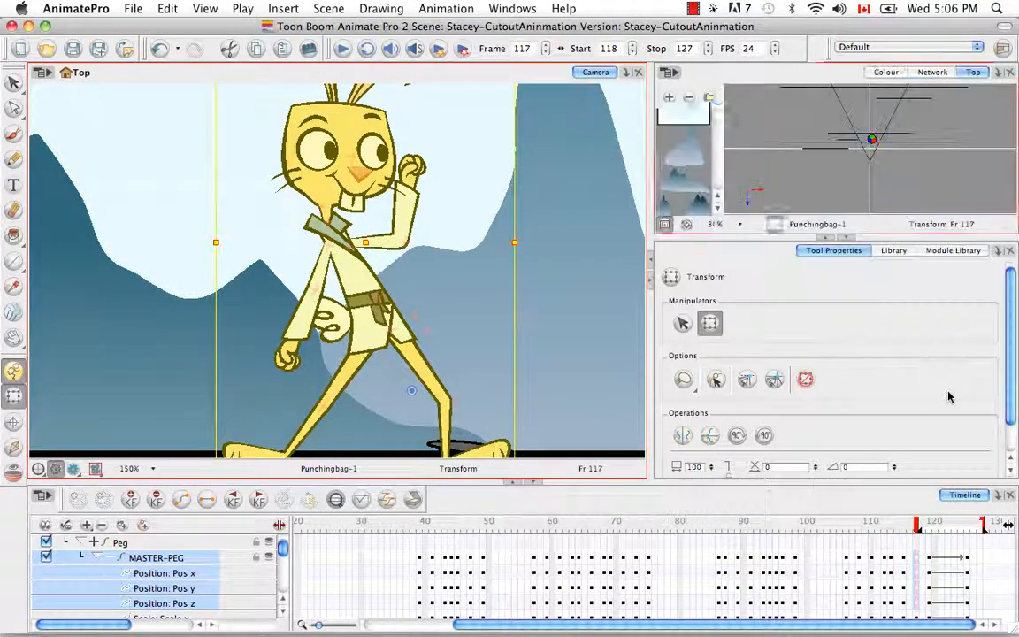
left_click(846, 237)
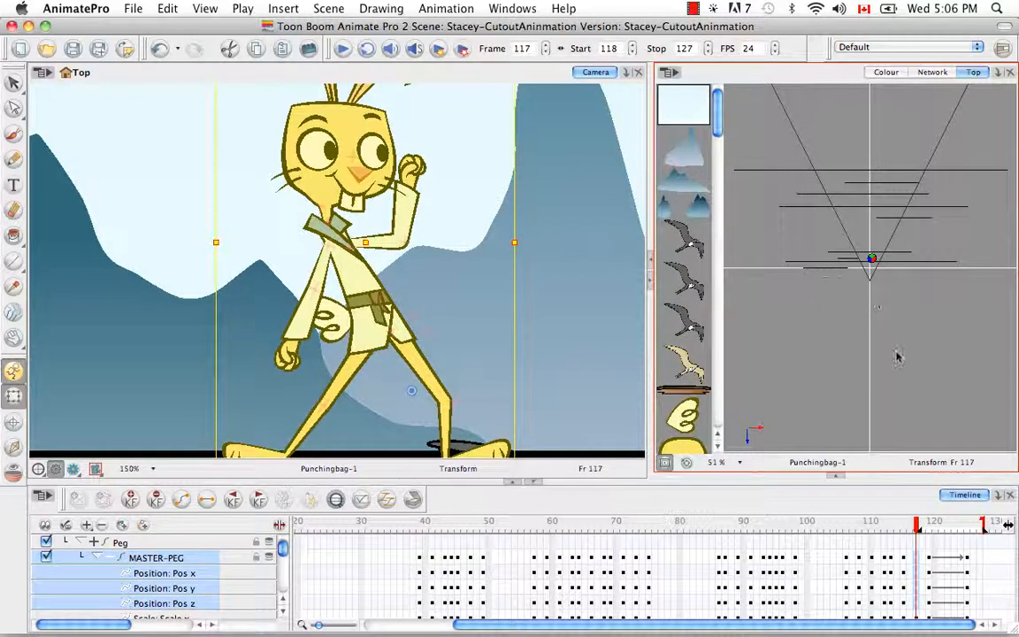
left_click(896, 357)
key("super+equal")
key("super+equal")
key("super+equal")
key("super+equal")
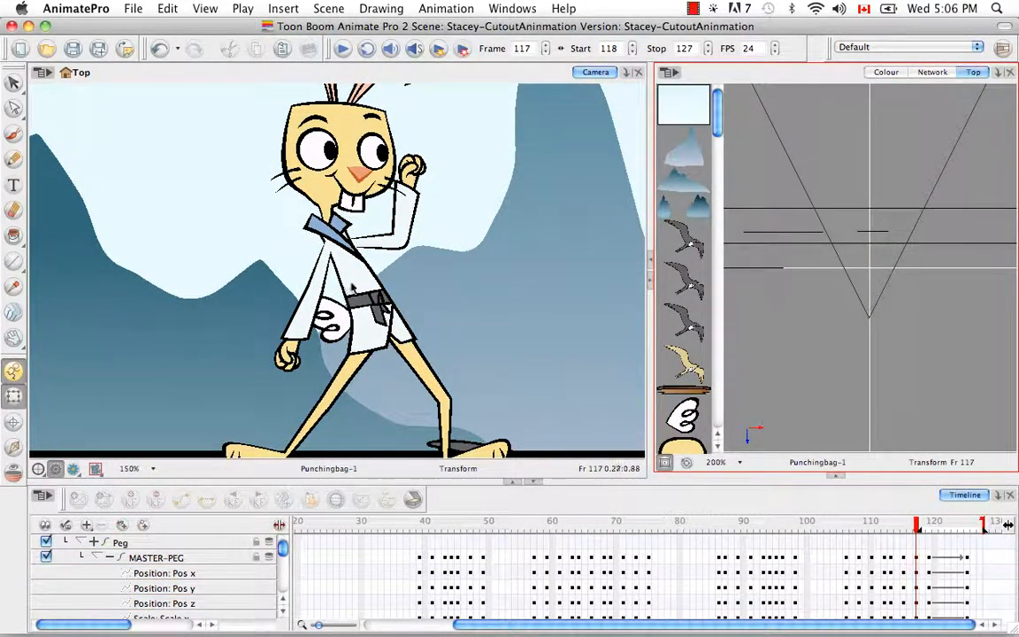
Select the rabbit's body and move up to its parent KR_TORSO-PEG to locate the torso in the Top view.
left_click(315, 258)
key("space")
left_click_drag(782, 328, 843, 202)
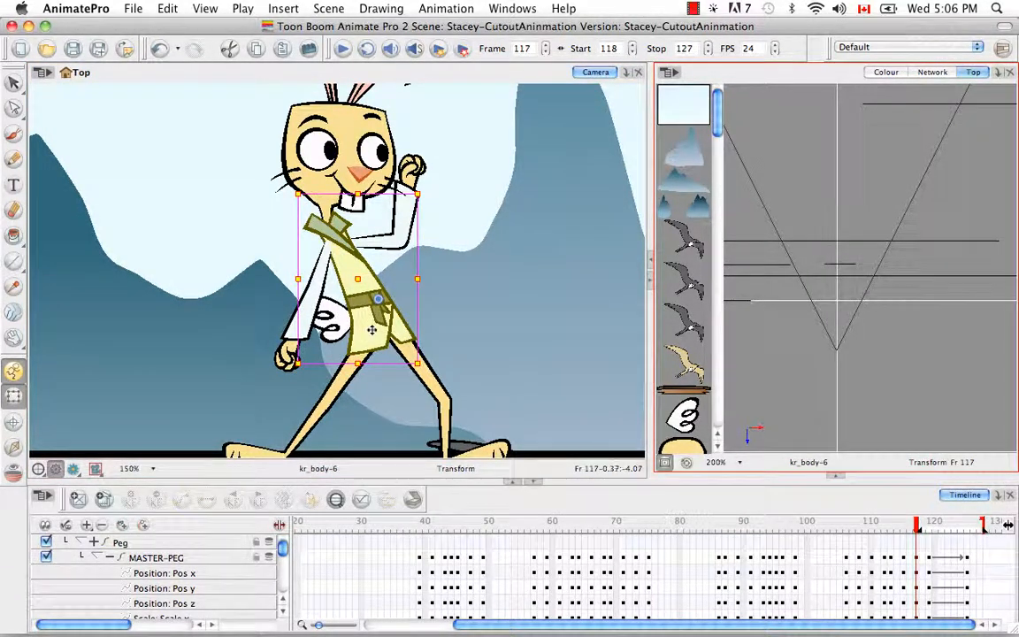
key("b")
key("b")
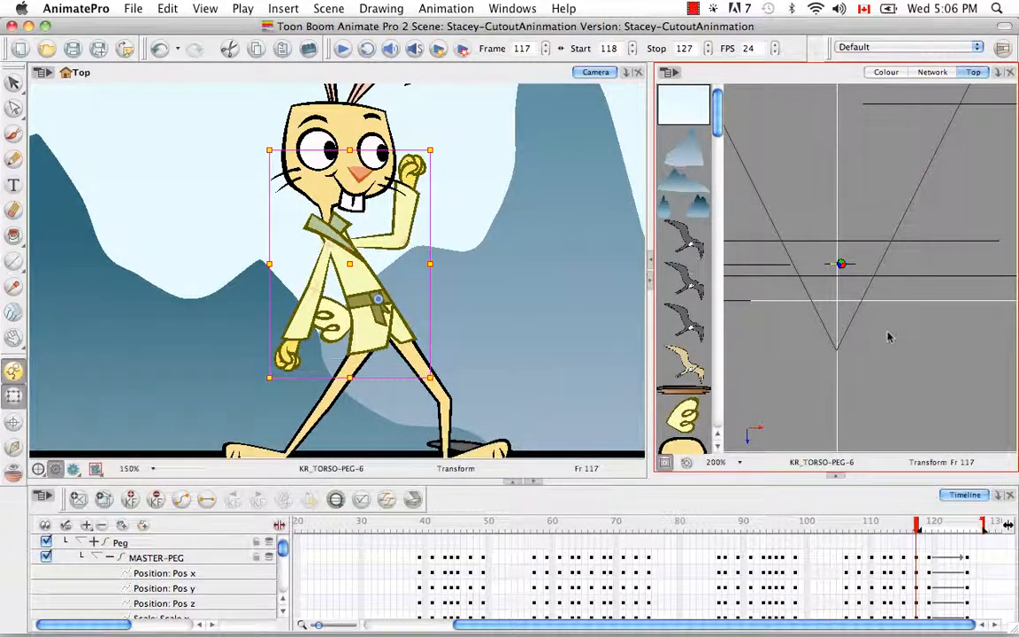
Deselect the torso and magnify the Top view to 12800% to examine the depth spacing between the rabbit's layers.
left_click(888, 336)
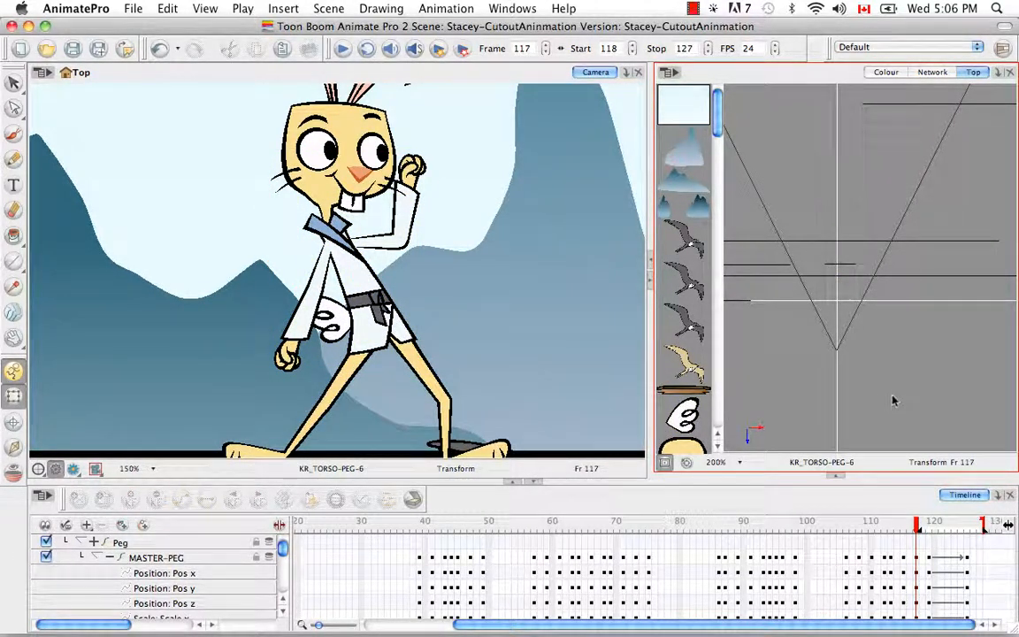
key("super+equal")
key("super+equal")
key("space")
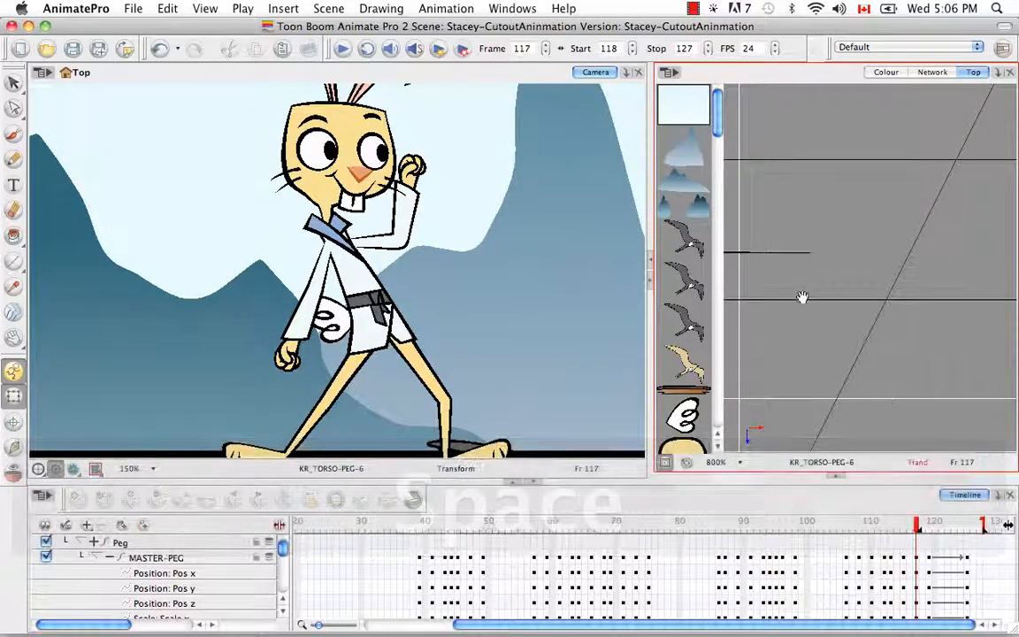
left_click_drag(802, 297, 979, 300)
key("super+equal")
key("super+equal")
key("super+equal")
key("super+equal")
key("space")
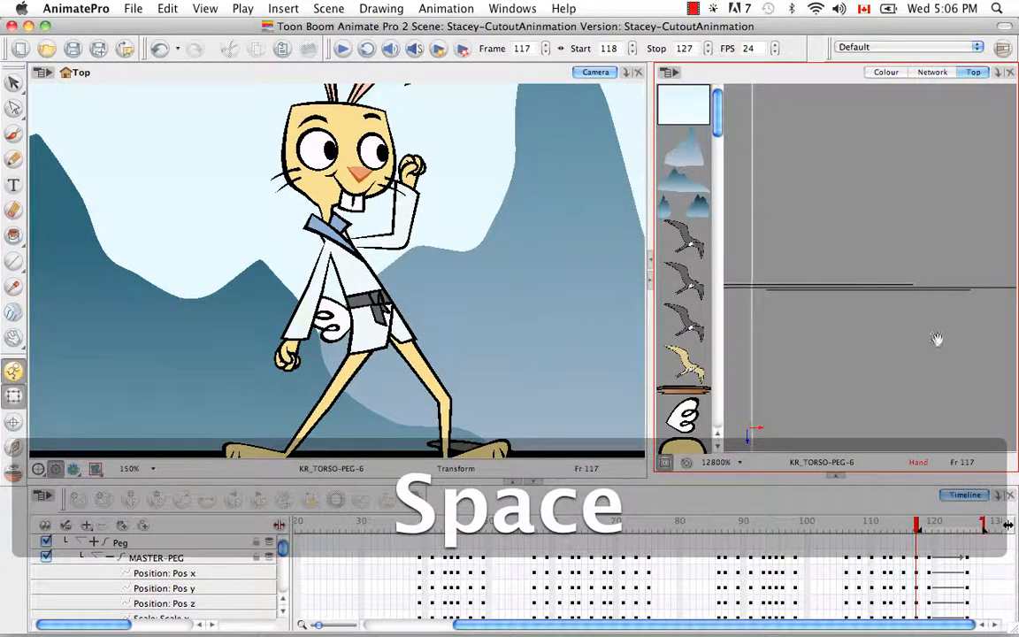
key("super+minus")
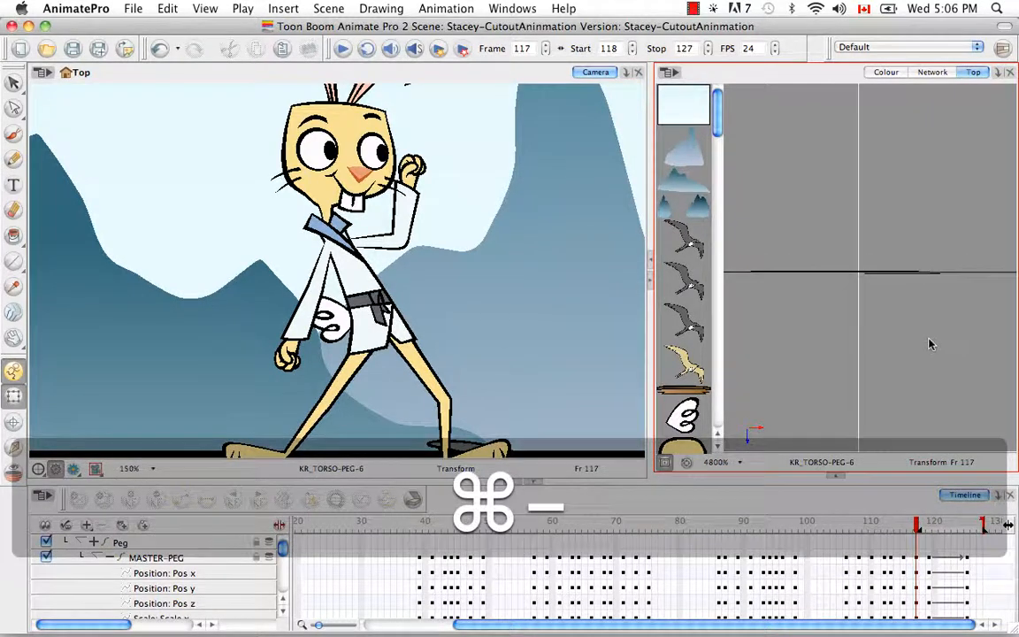
key("super+equal")
key("super+equal")
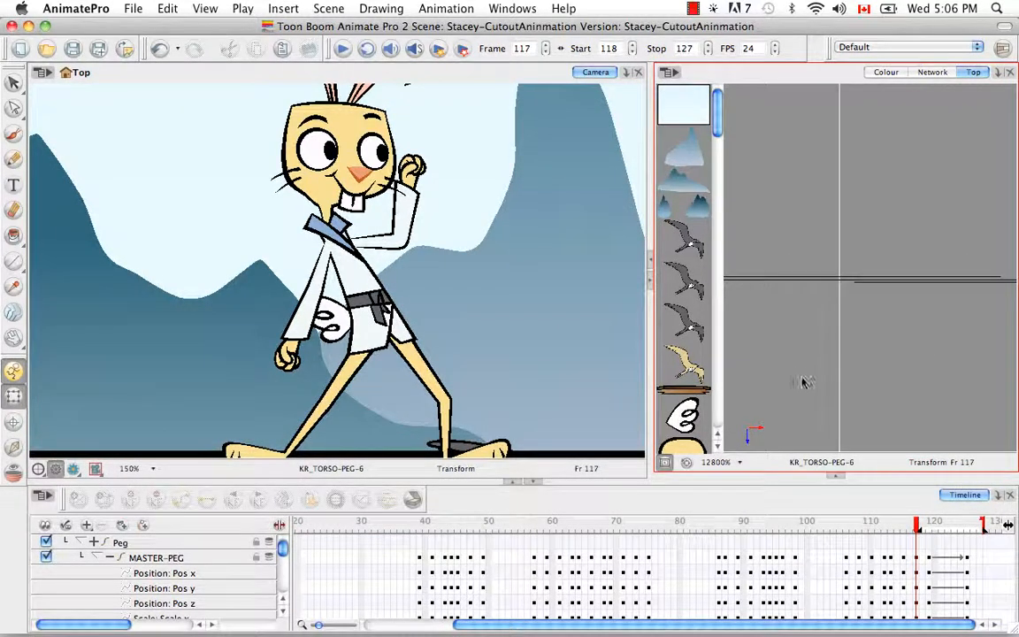
Widen the Top view and re-centre the rabbit's closely stacked layers at 12800% magnification.
left_click_drag(650, 285, 591, 288)
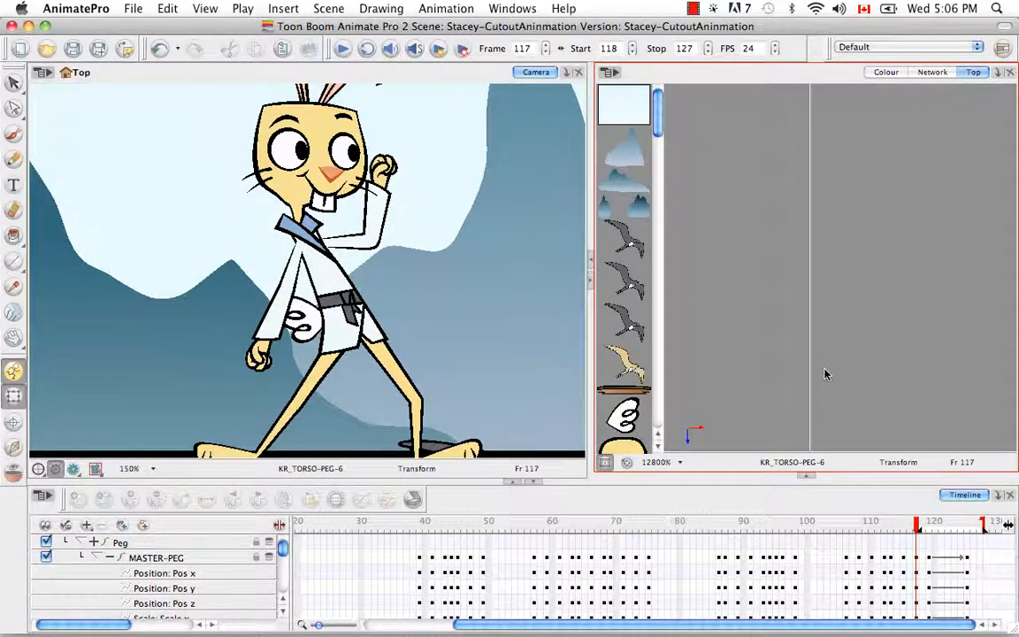
key("super+minus")
key("super+minus")
key("space")
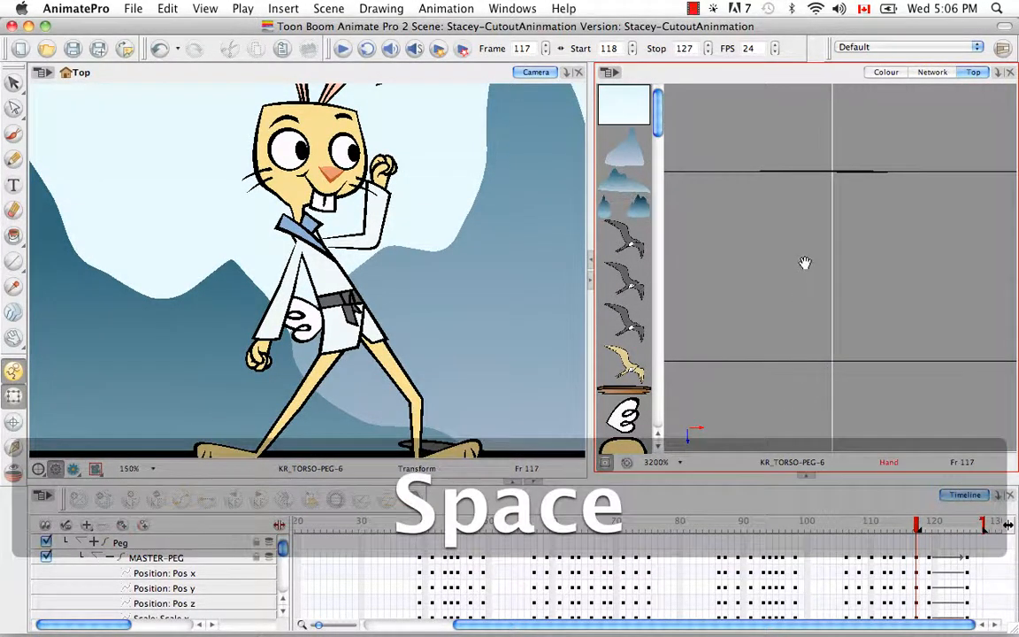
left_click_drag(803, 263, 800, 363)
key("super+equal")
key("super+equal")
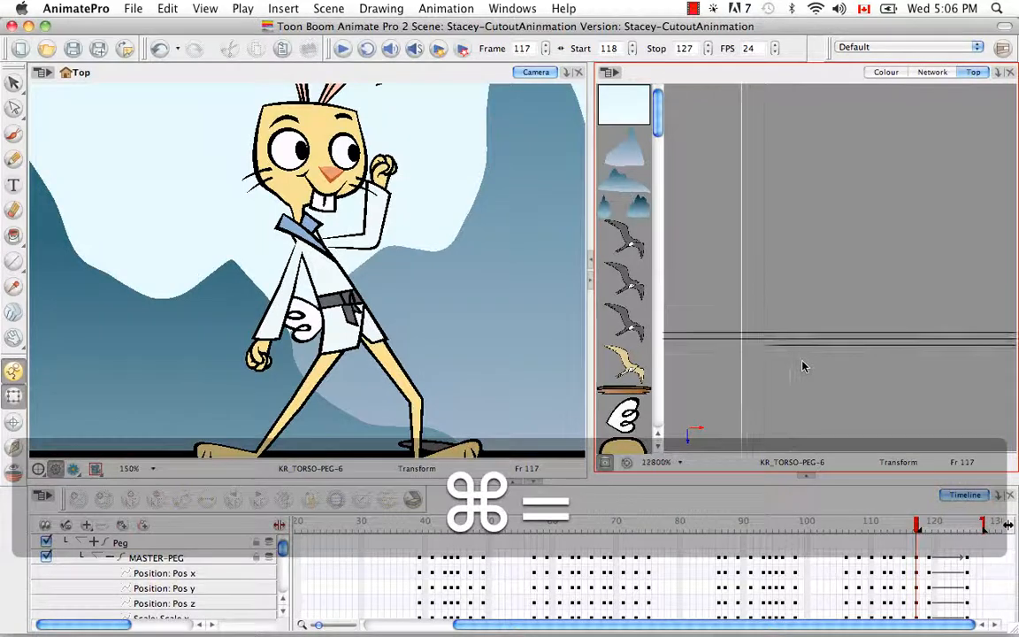
key("super+minus")
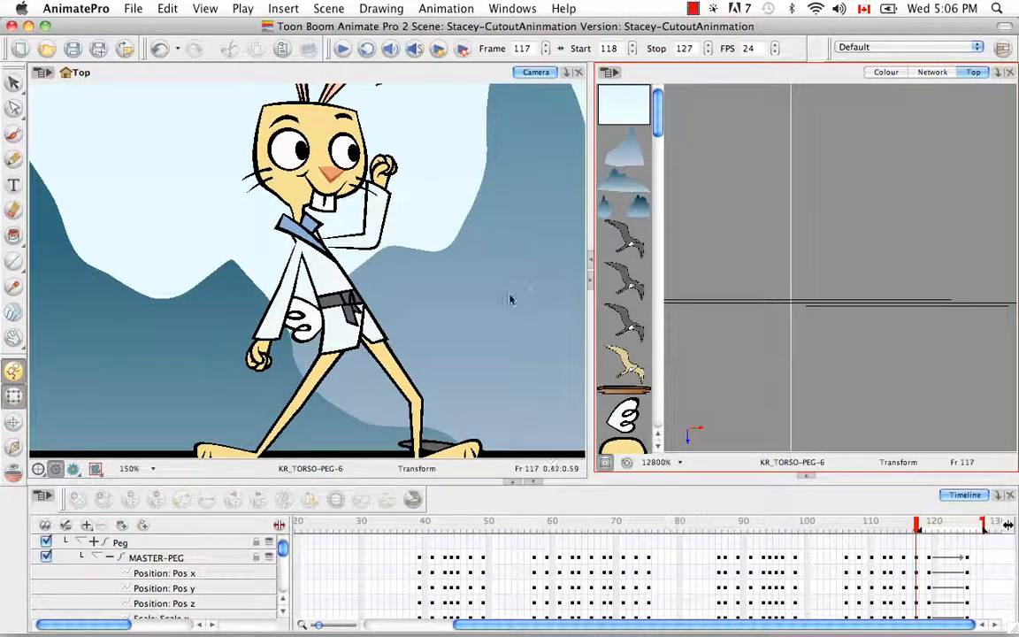
At frame 125, select the outstretched arm's parent KR_01_ARM-PEG, swing the arm down to the rabbit's side and push it back behind the body.
left_click_drag(917, 525, 966, 528)
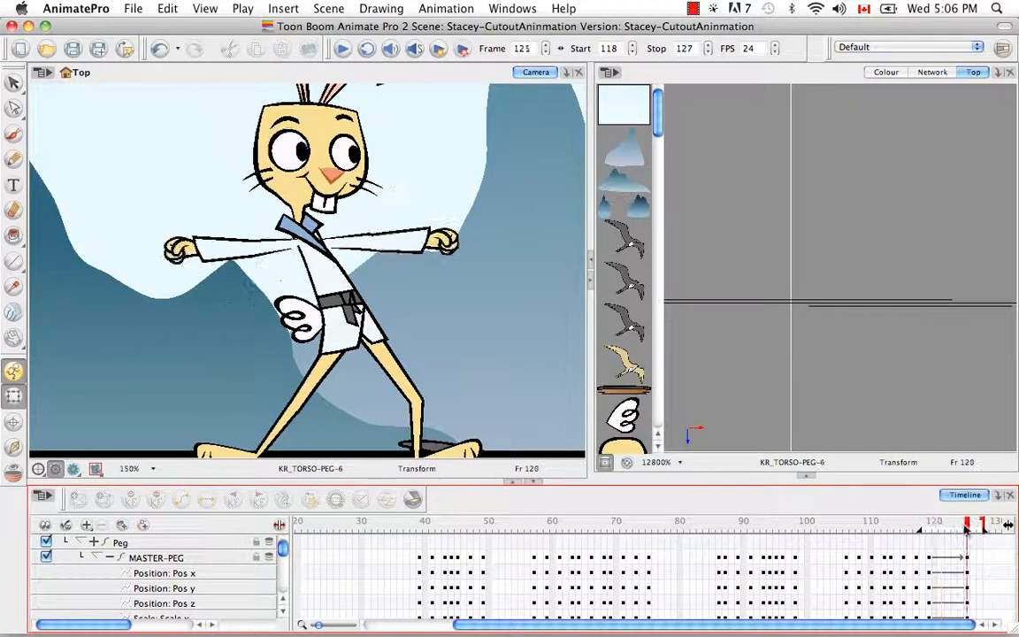
left_click(358, 243)
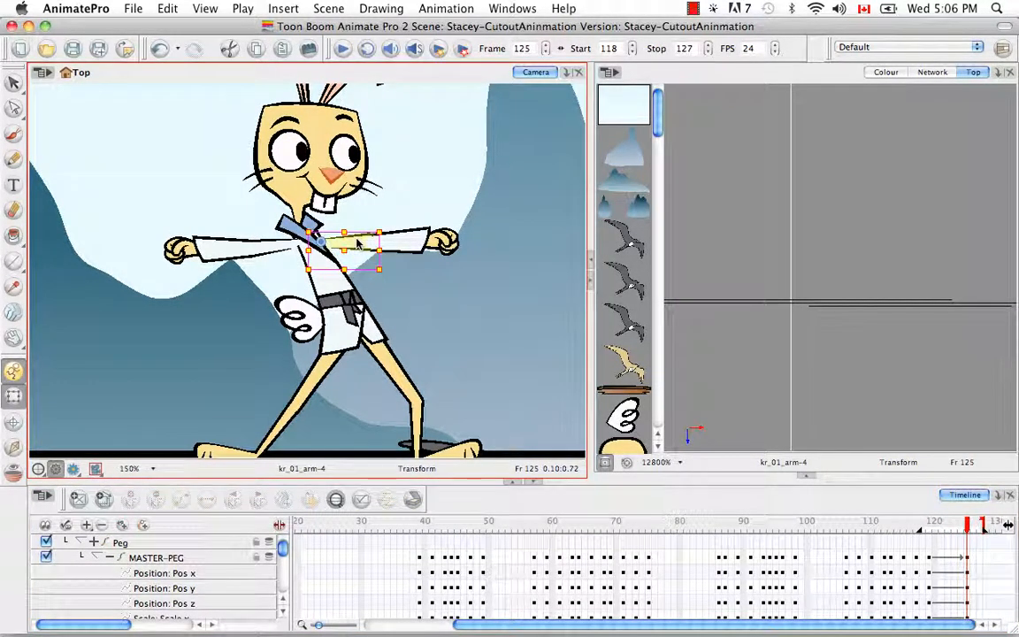
key("b")
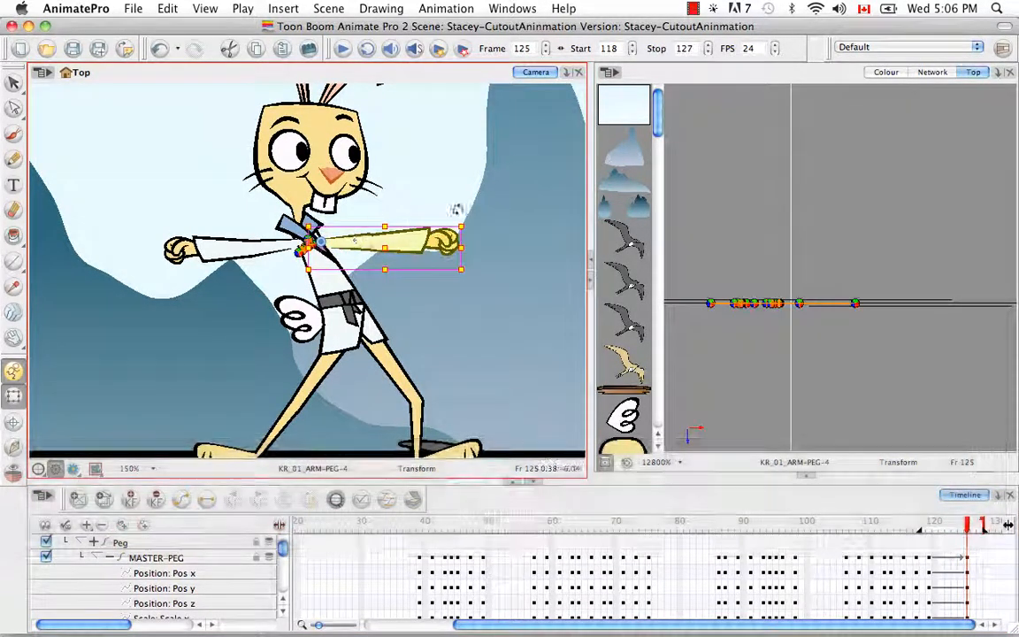
left_click_drag(466, 219, 277, 363)
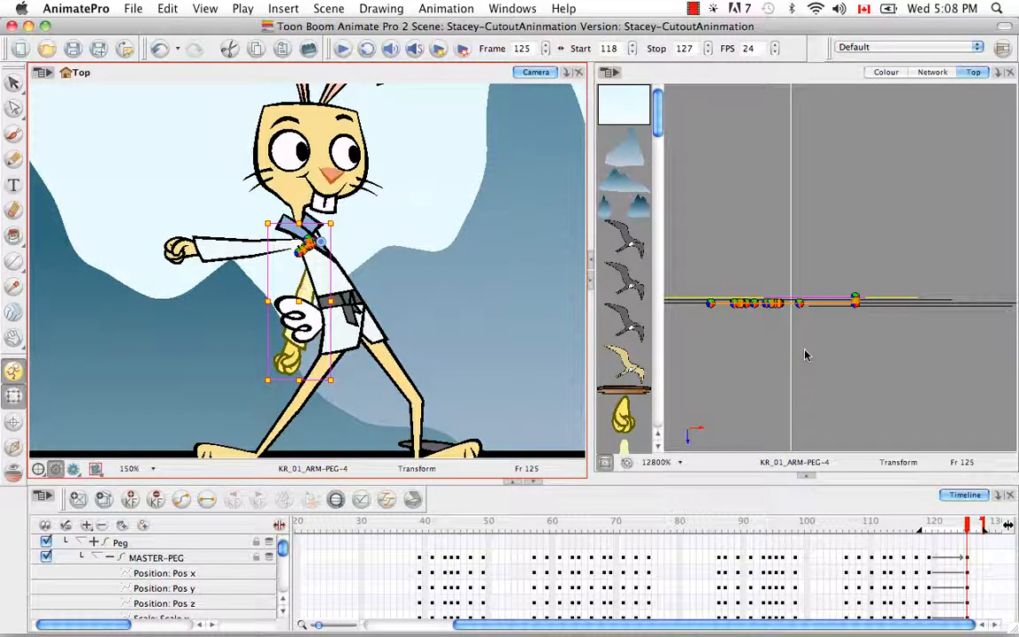
left_click(690, 499)
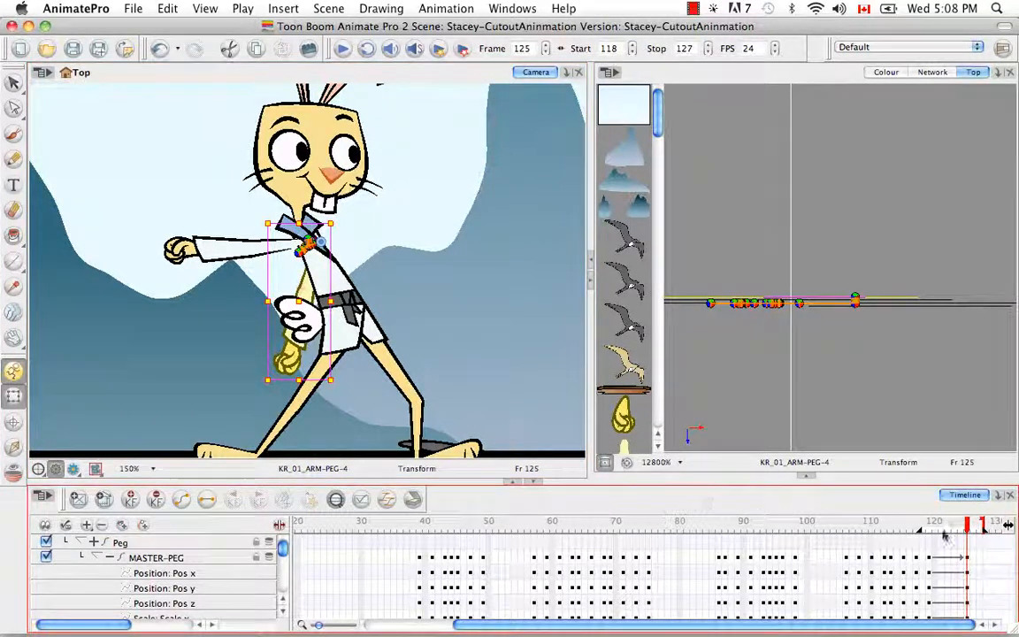
mouse_move(967, 522)
left_mouse_down()
mouse_move(927, 521)
mouse_move(970, 523)
mouse_move(930, 522)
mouse_move(951, 522)
mouse_move(930, 510)
mouse_move(967, 517)
left_mouse_up()
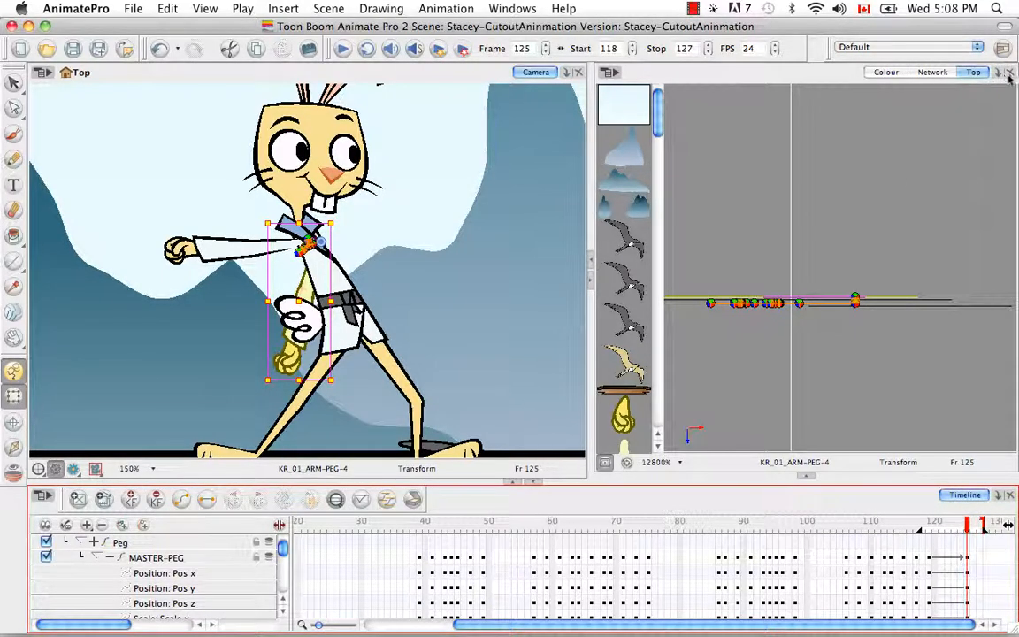
Close the Top view and widen the camera view to give the rabbit more room.
left_click(885, 73)
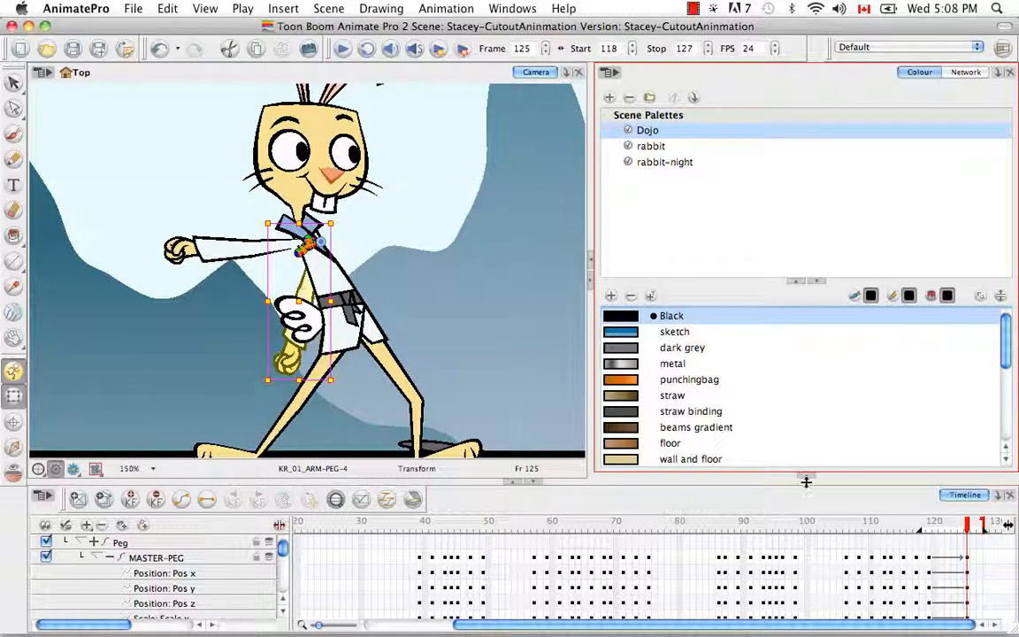
left_click_drag(591, 235, 752, 281)
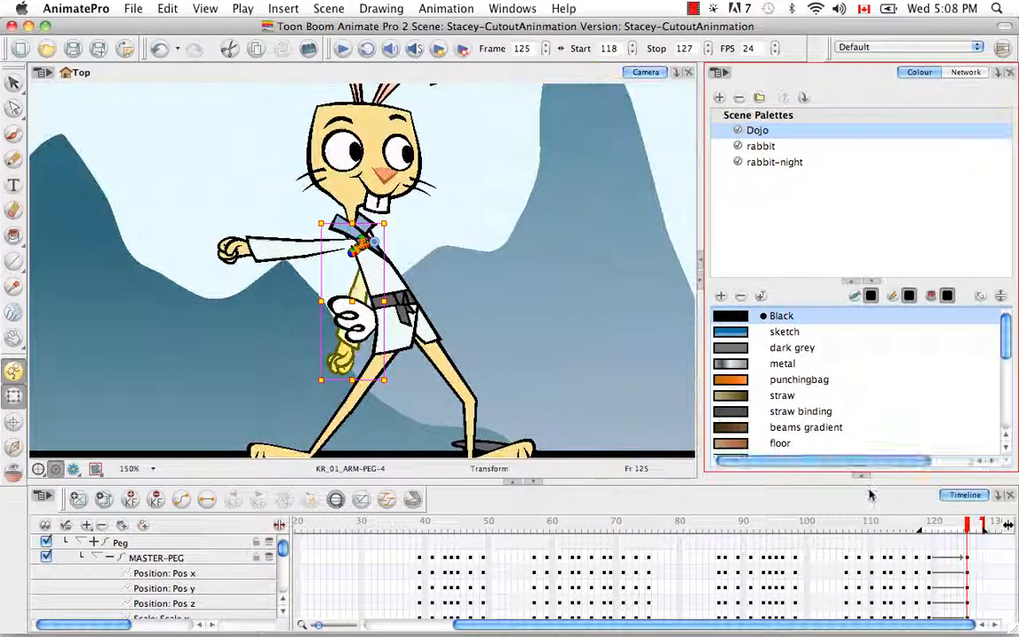